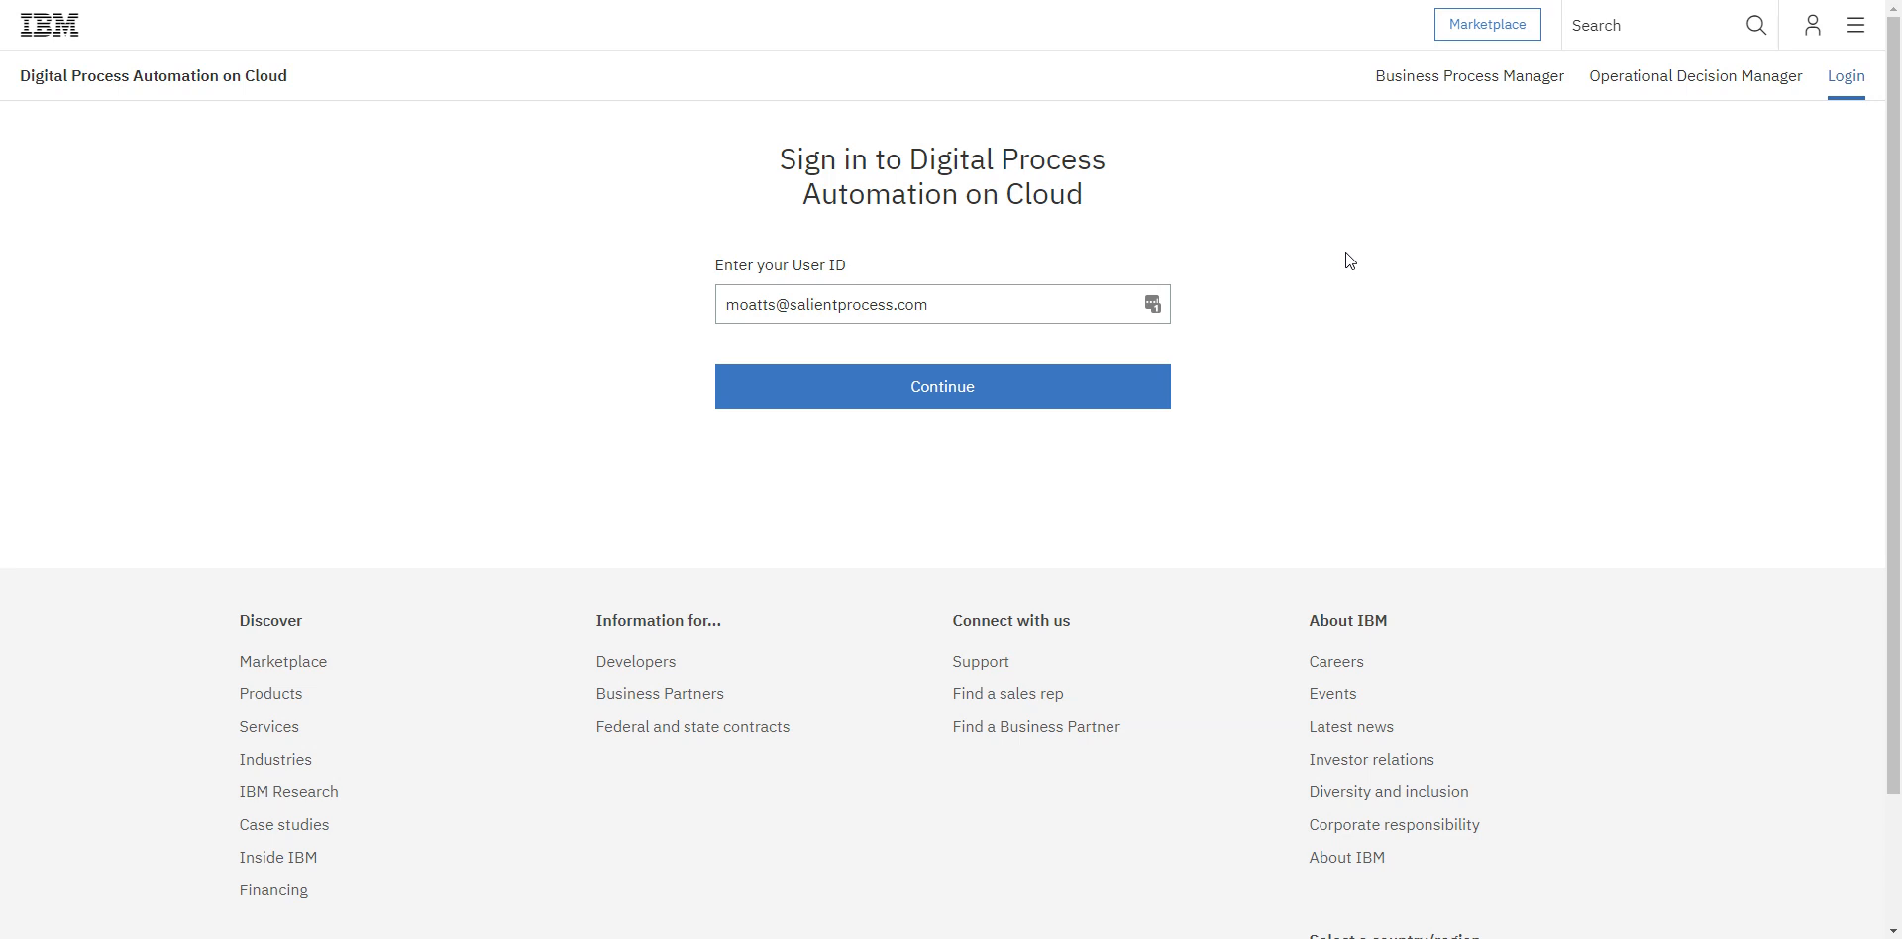
Step: Sign in to Digital Process Automation on Cloud with the prefilled user ID and launch the Process Runtime's Process Portal
{"action": "left_click", "coordinate": [1137, 381]}
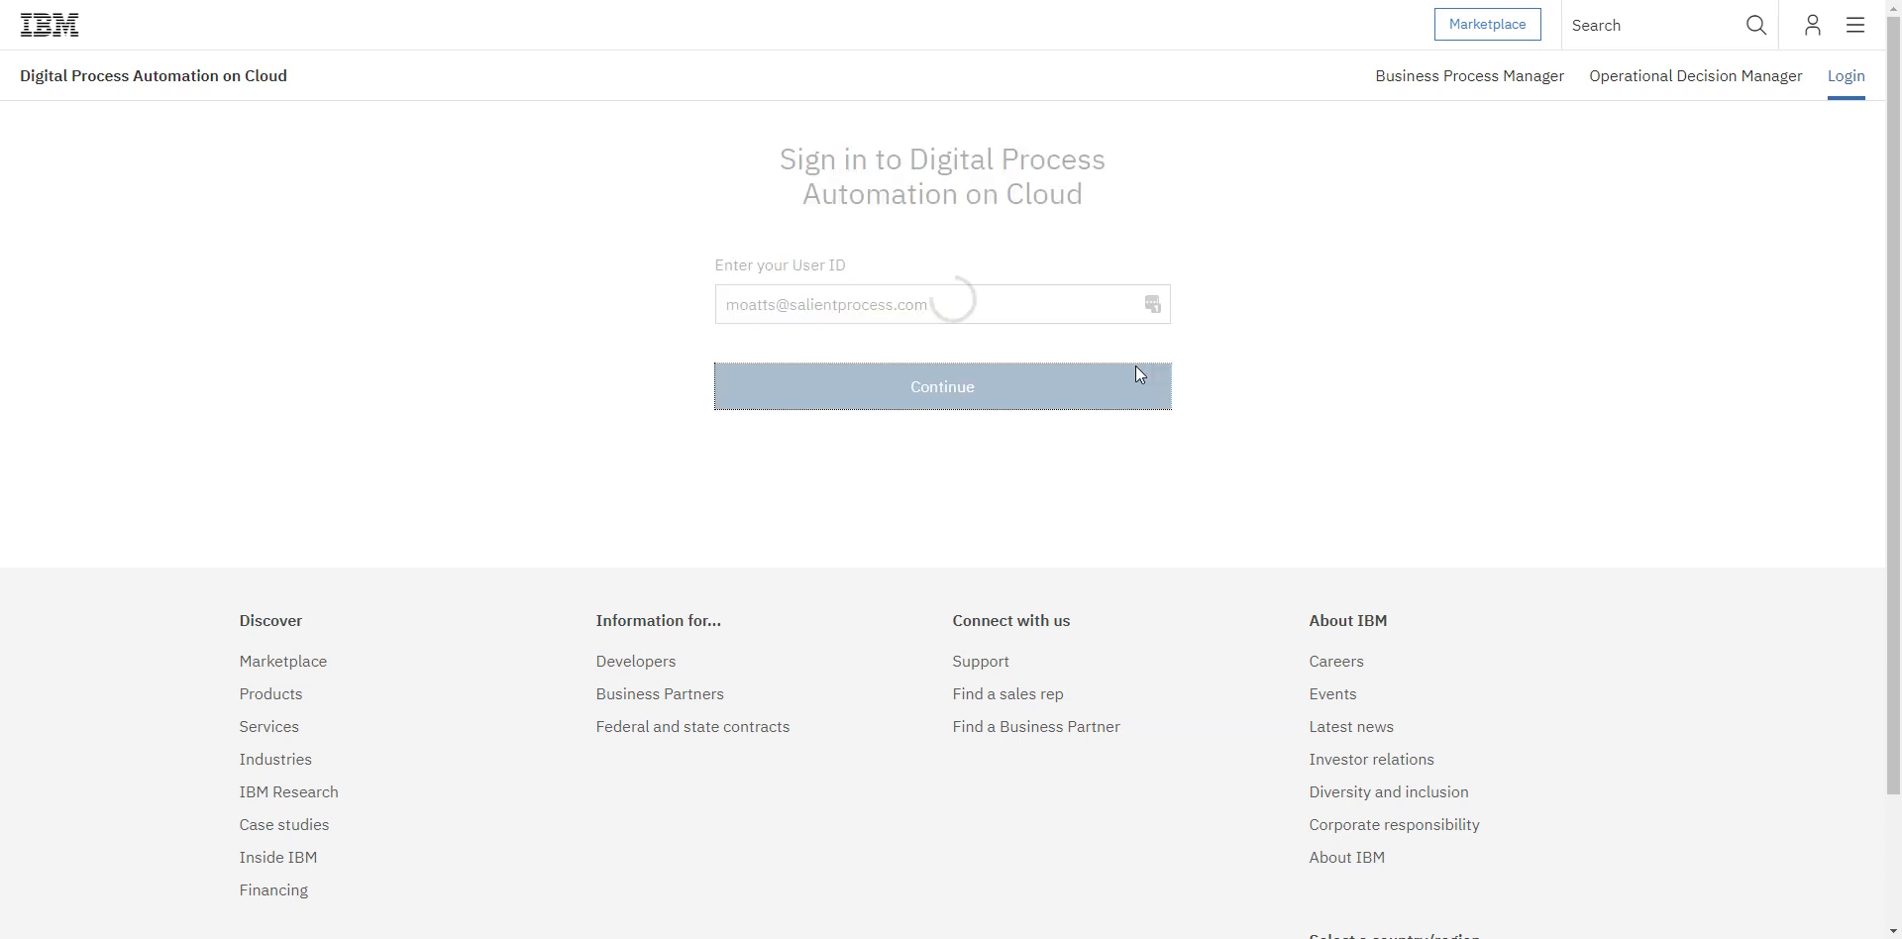
{"action": "left_click", "coordinate": [940, 424]}
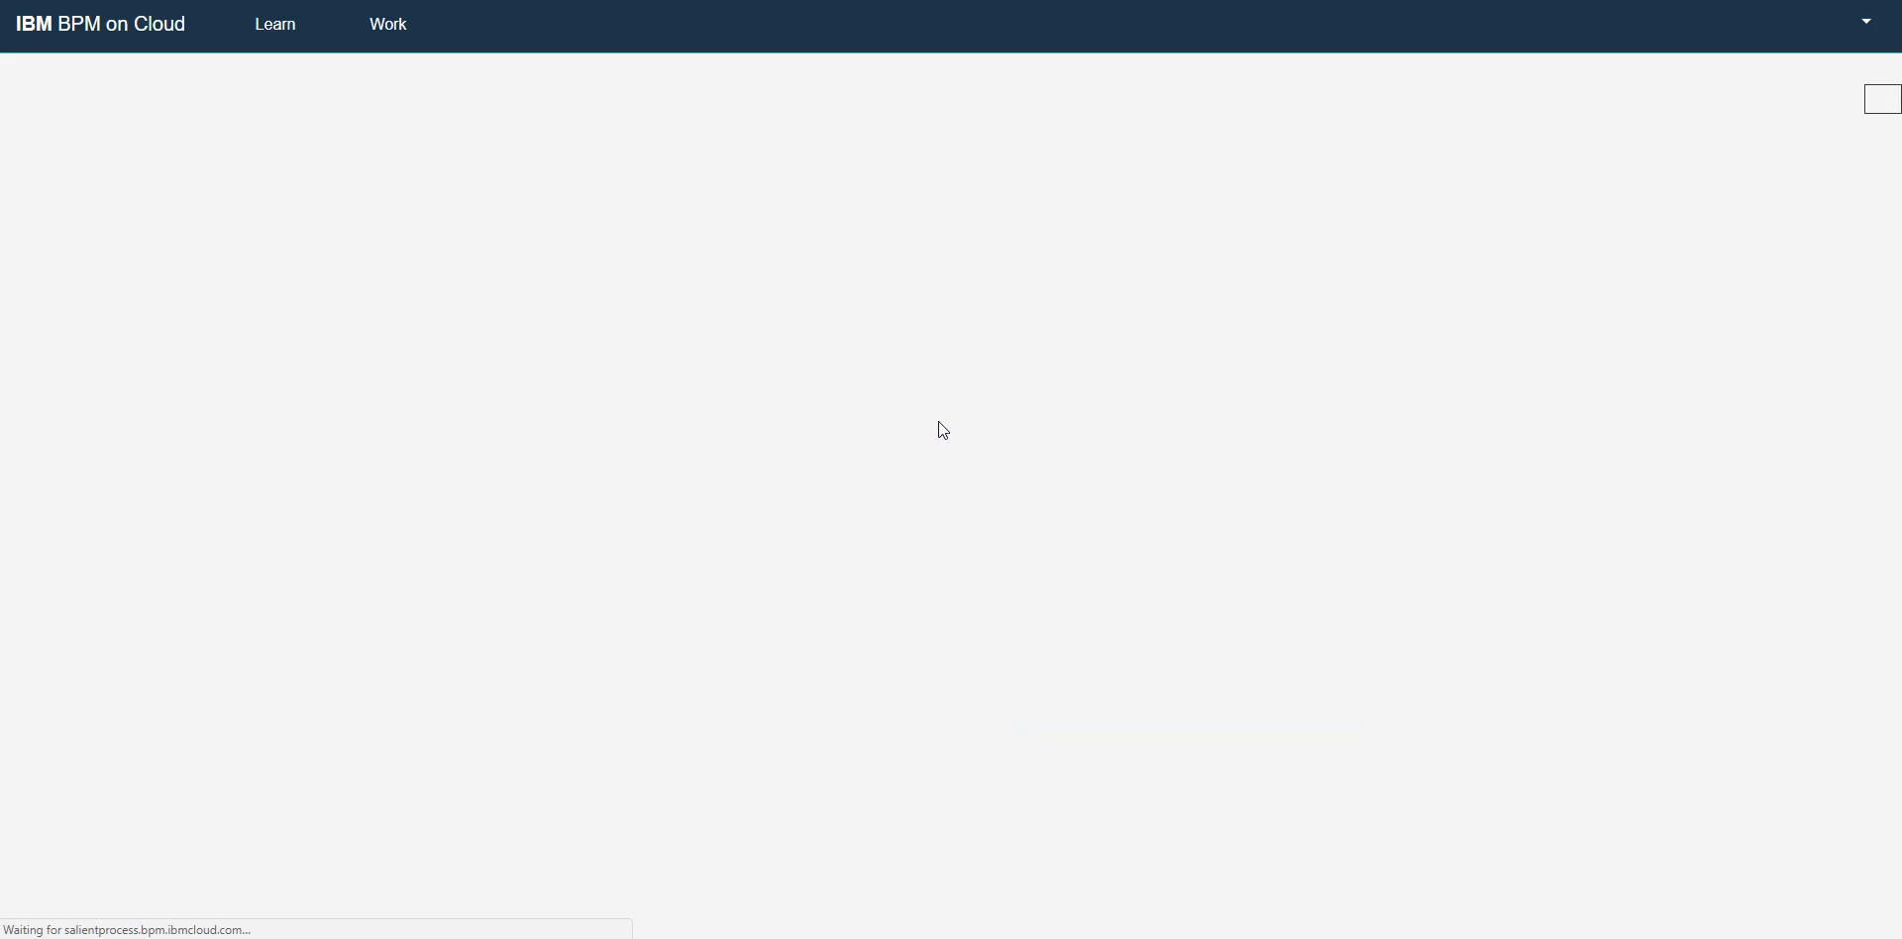
{"action": "scroll", "coordinate": [945, 510], "scroll_direction": "down", "scroll_amount": 6}
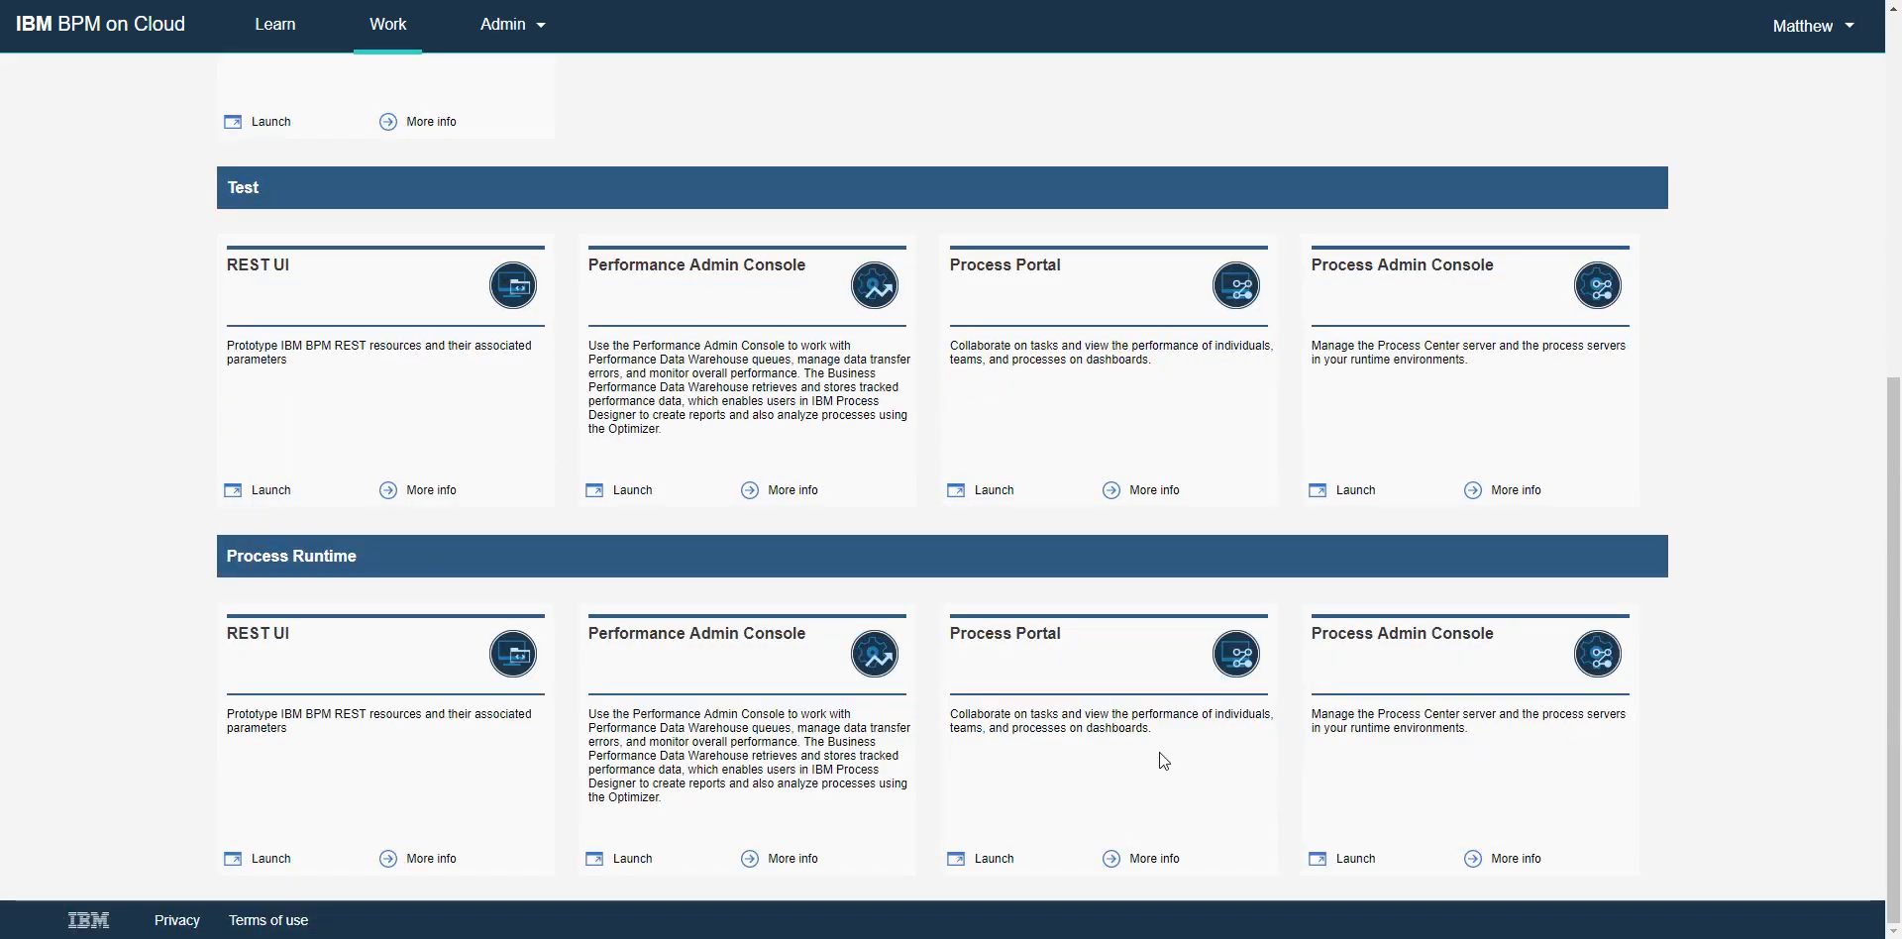
{"action": "left_click", "coordinate": [994, 859]}
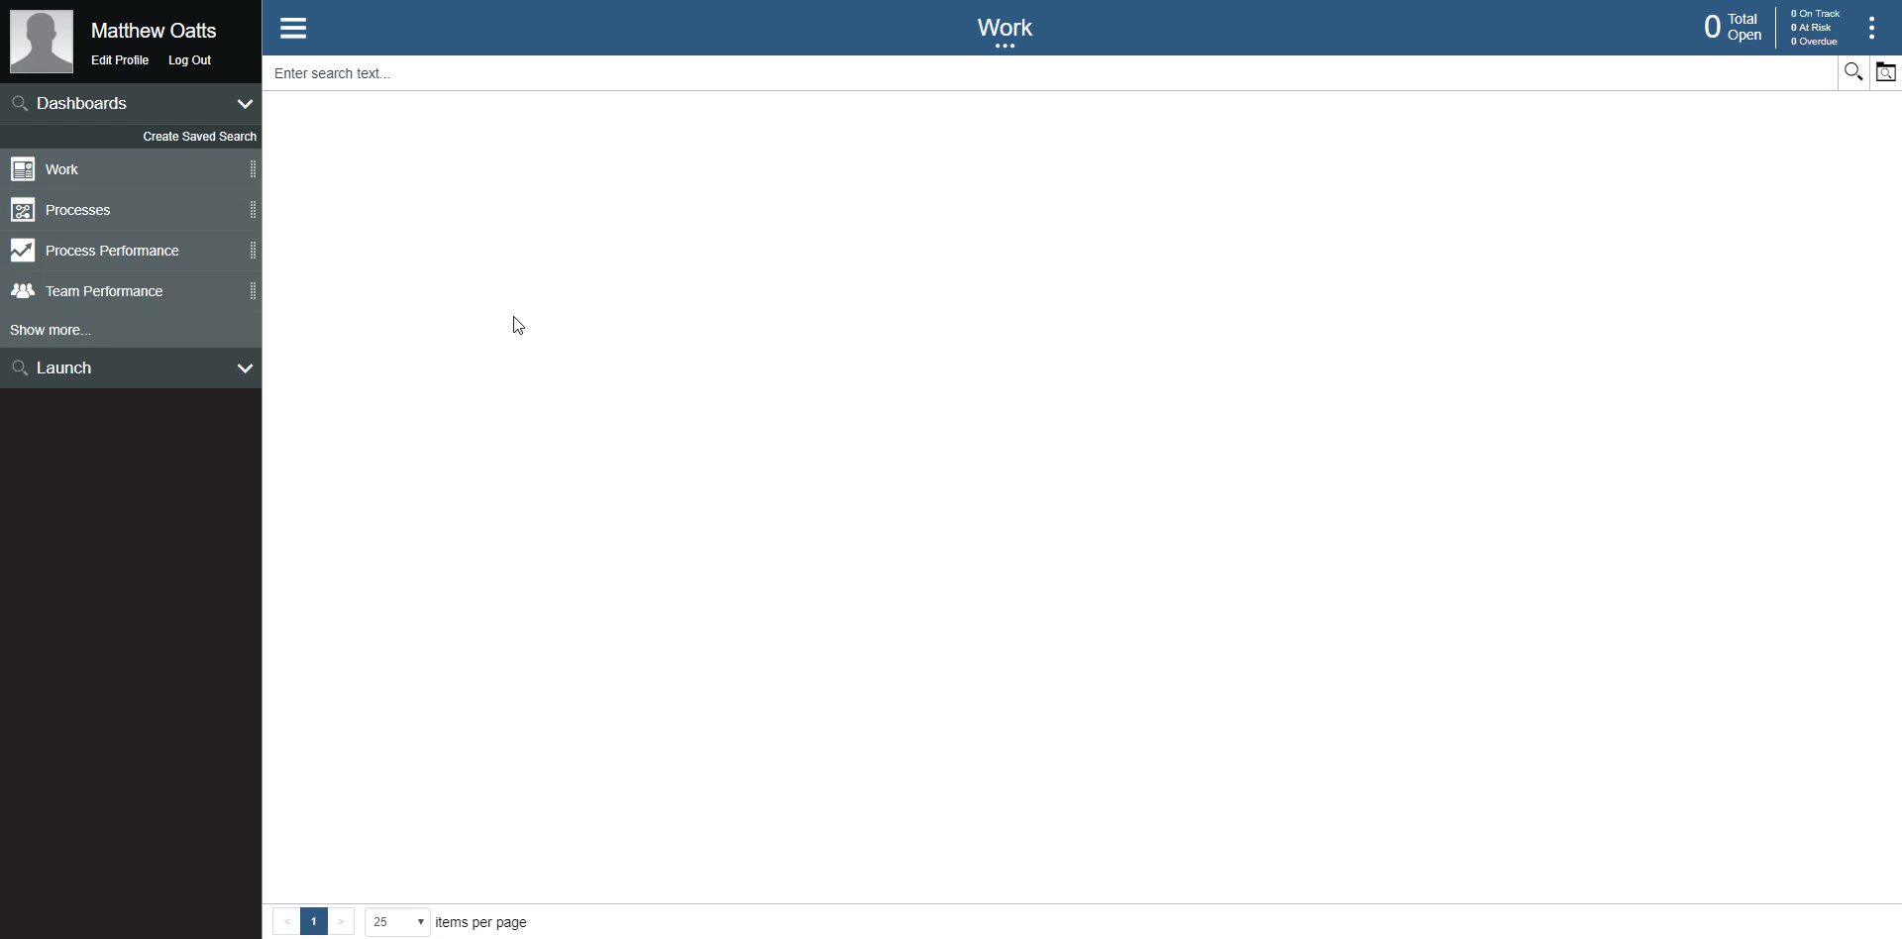
Step: Add the Create Quick Process dashboard to the favorites and open it
{"action": "left_click", "coordinate": [51, 332]}
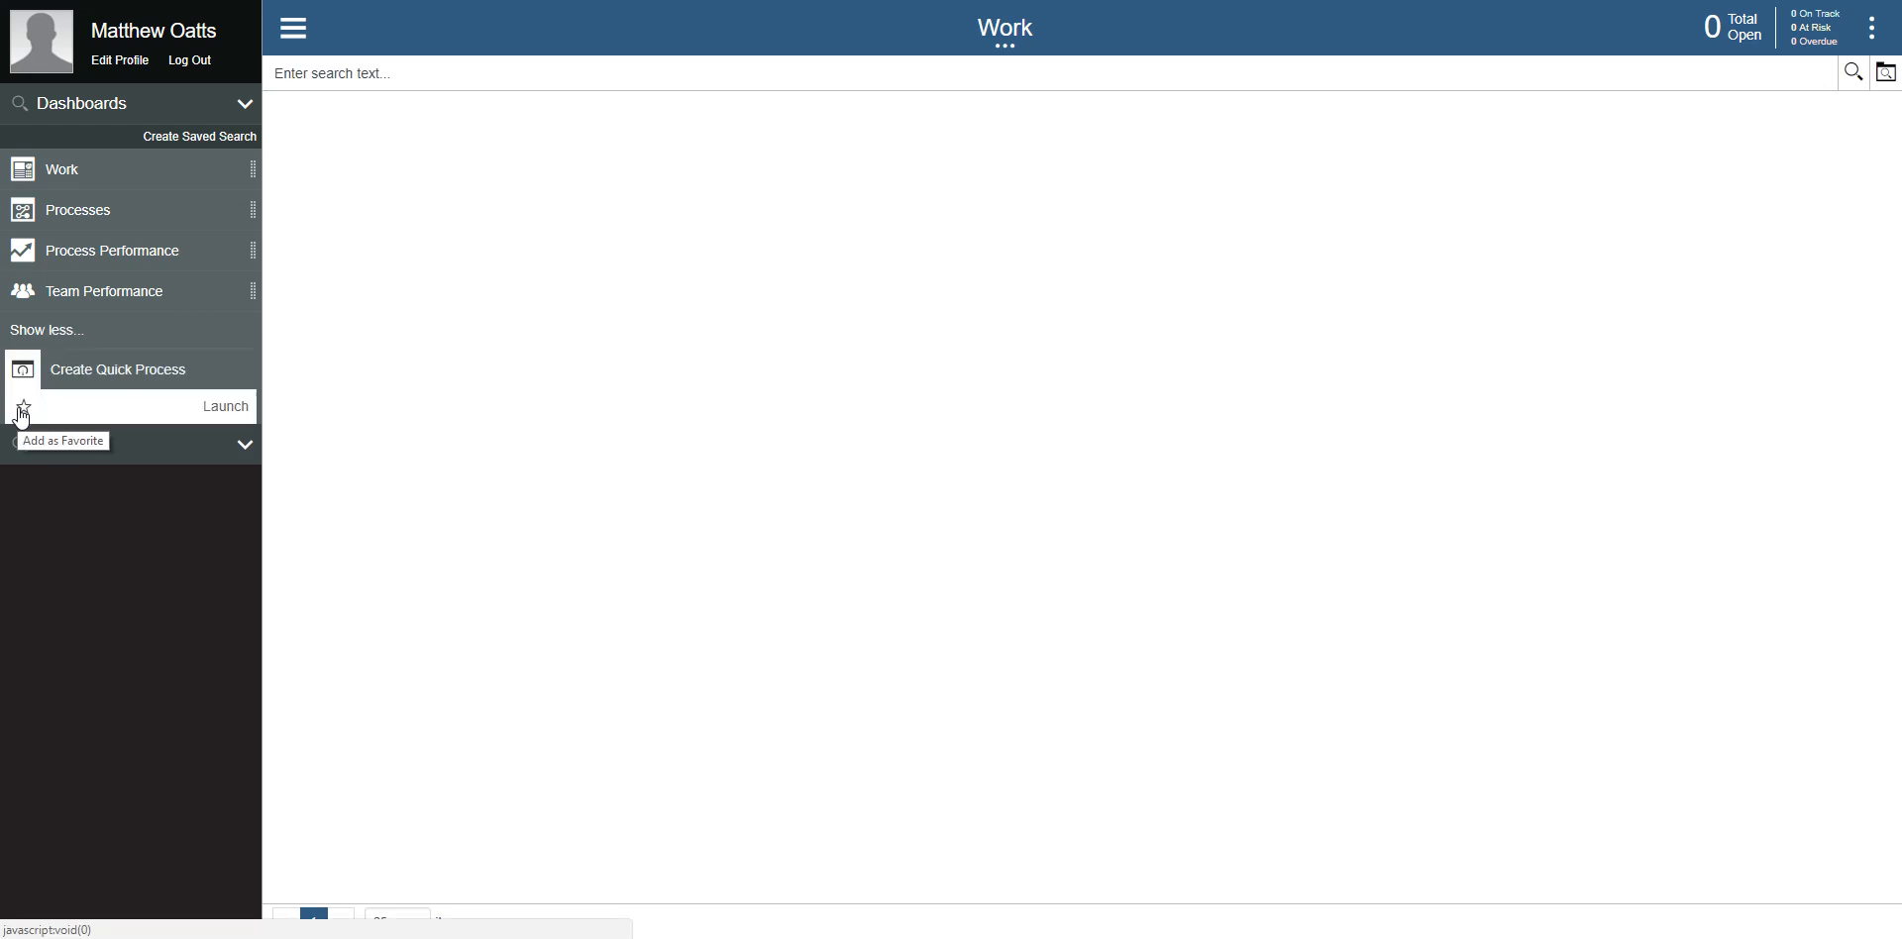
{"action": "left_click", "coordinate": [21, 409]}
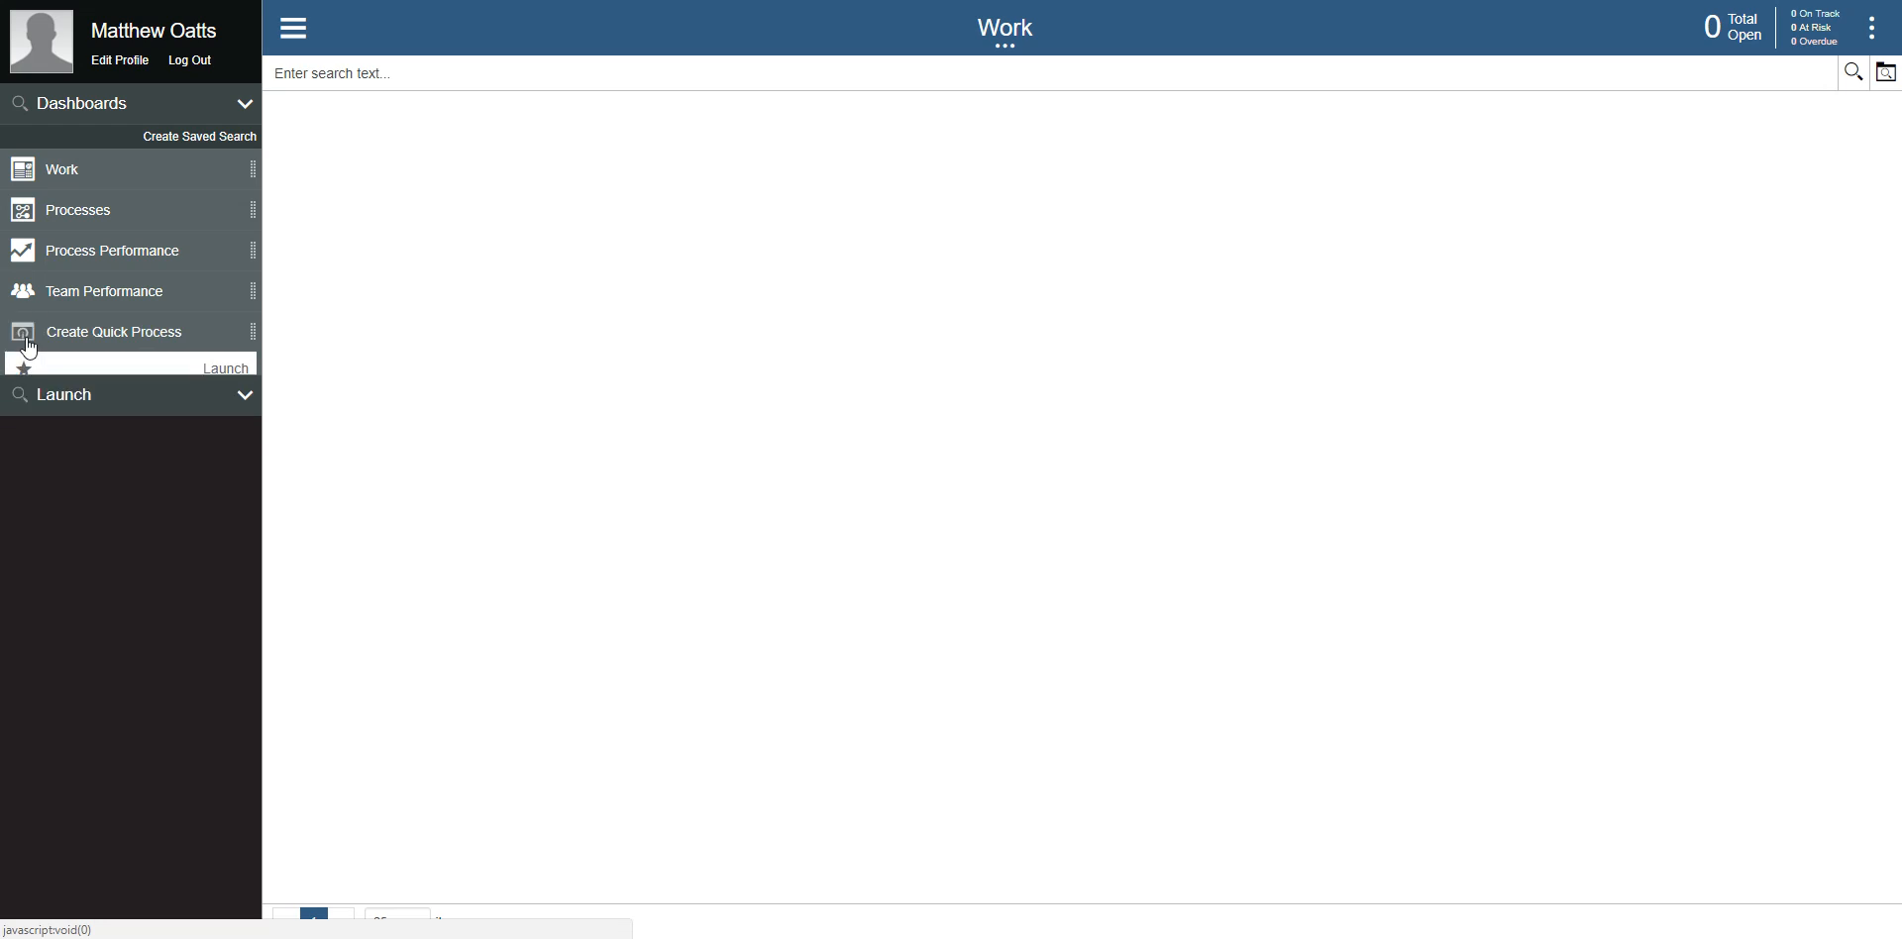
{"action": "left_click", "coordinate": [105, 333]}
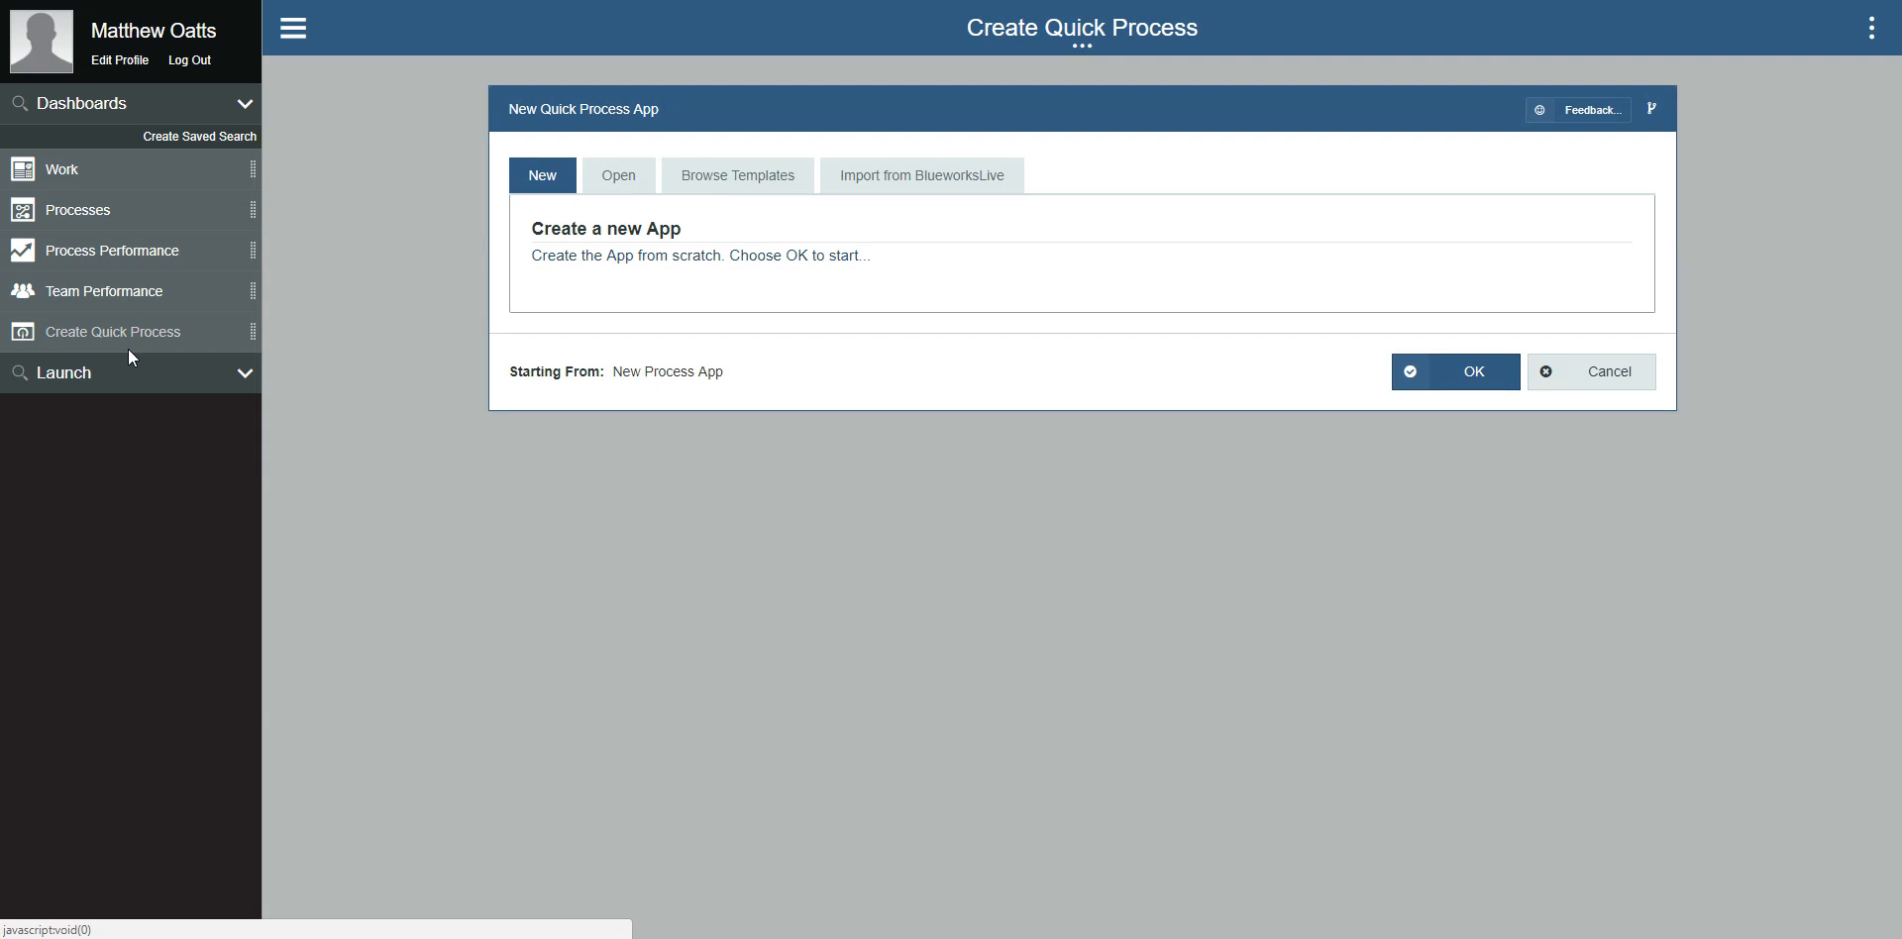
Step: Start the quick process app from the existing file SPARKIgnitionQuickProcess-Customer Package Approval.xml
{"action": "left_click", "coordinate": [620, 186]}
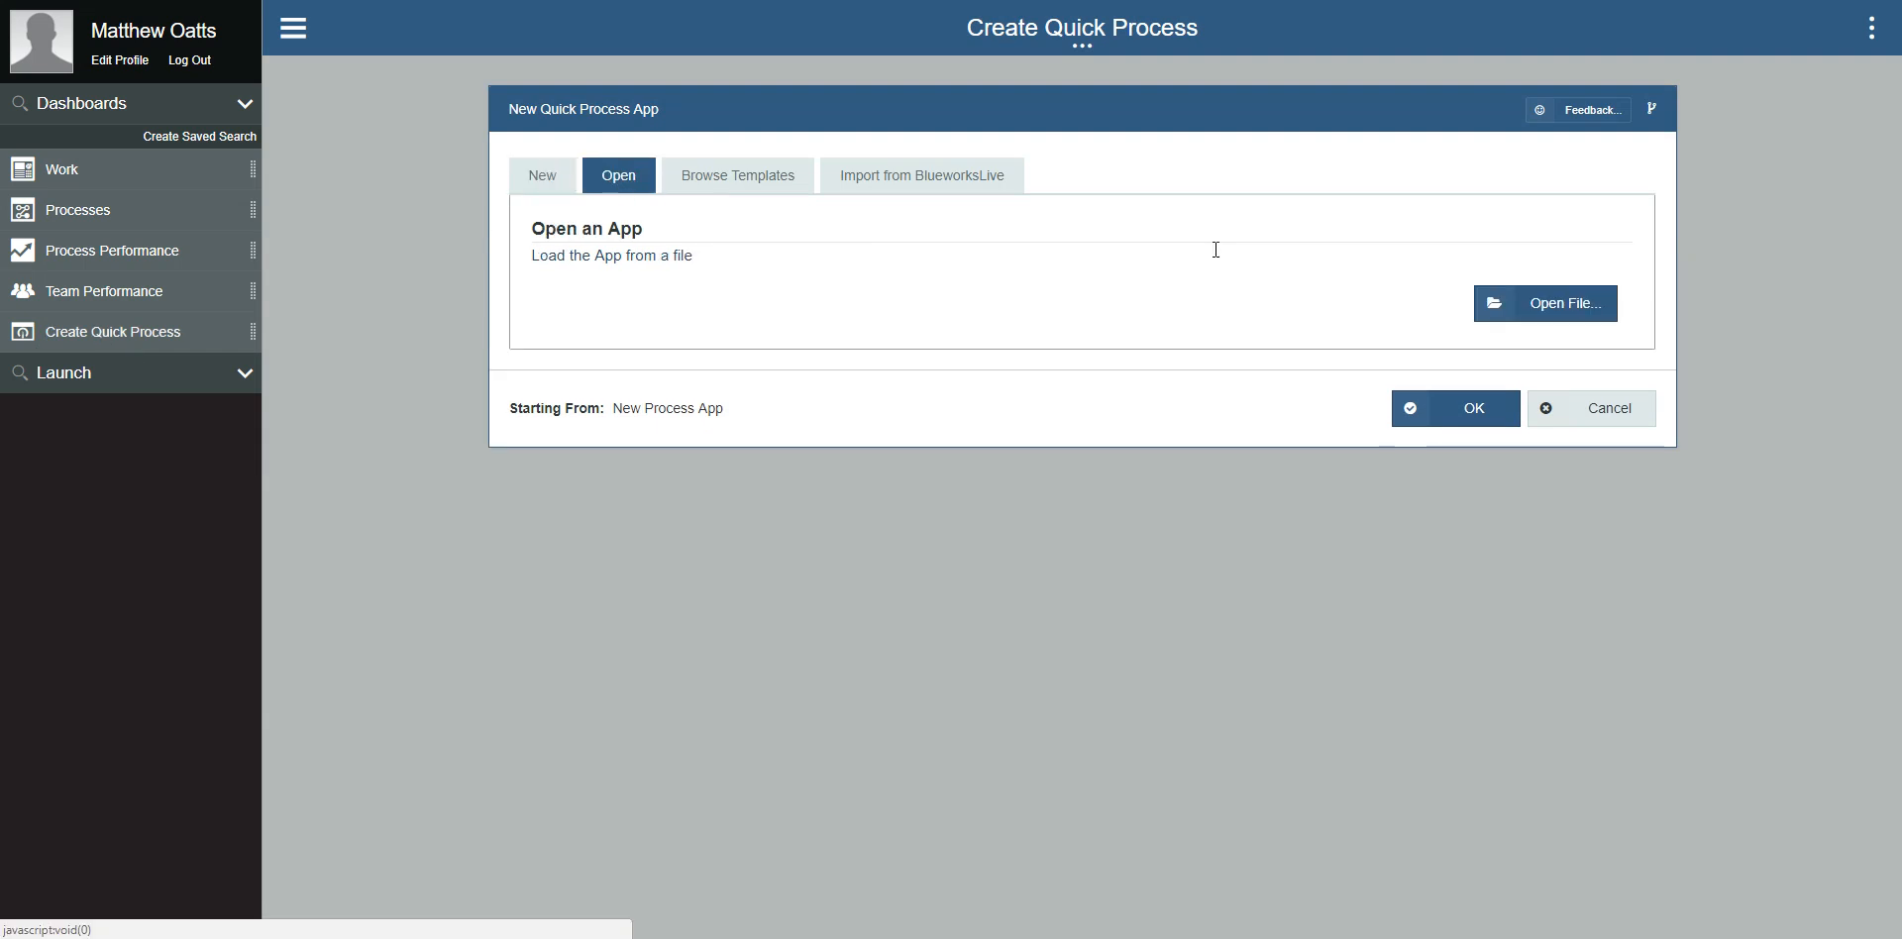
{"action": "left_click", "coordinate": [1535, 303]}
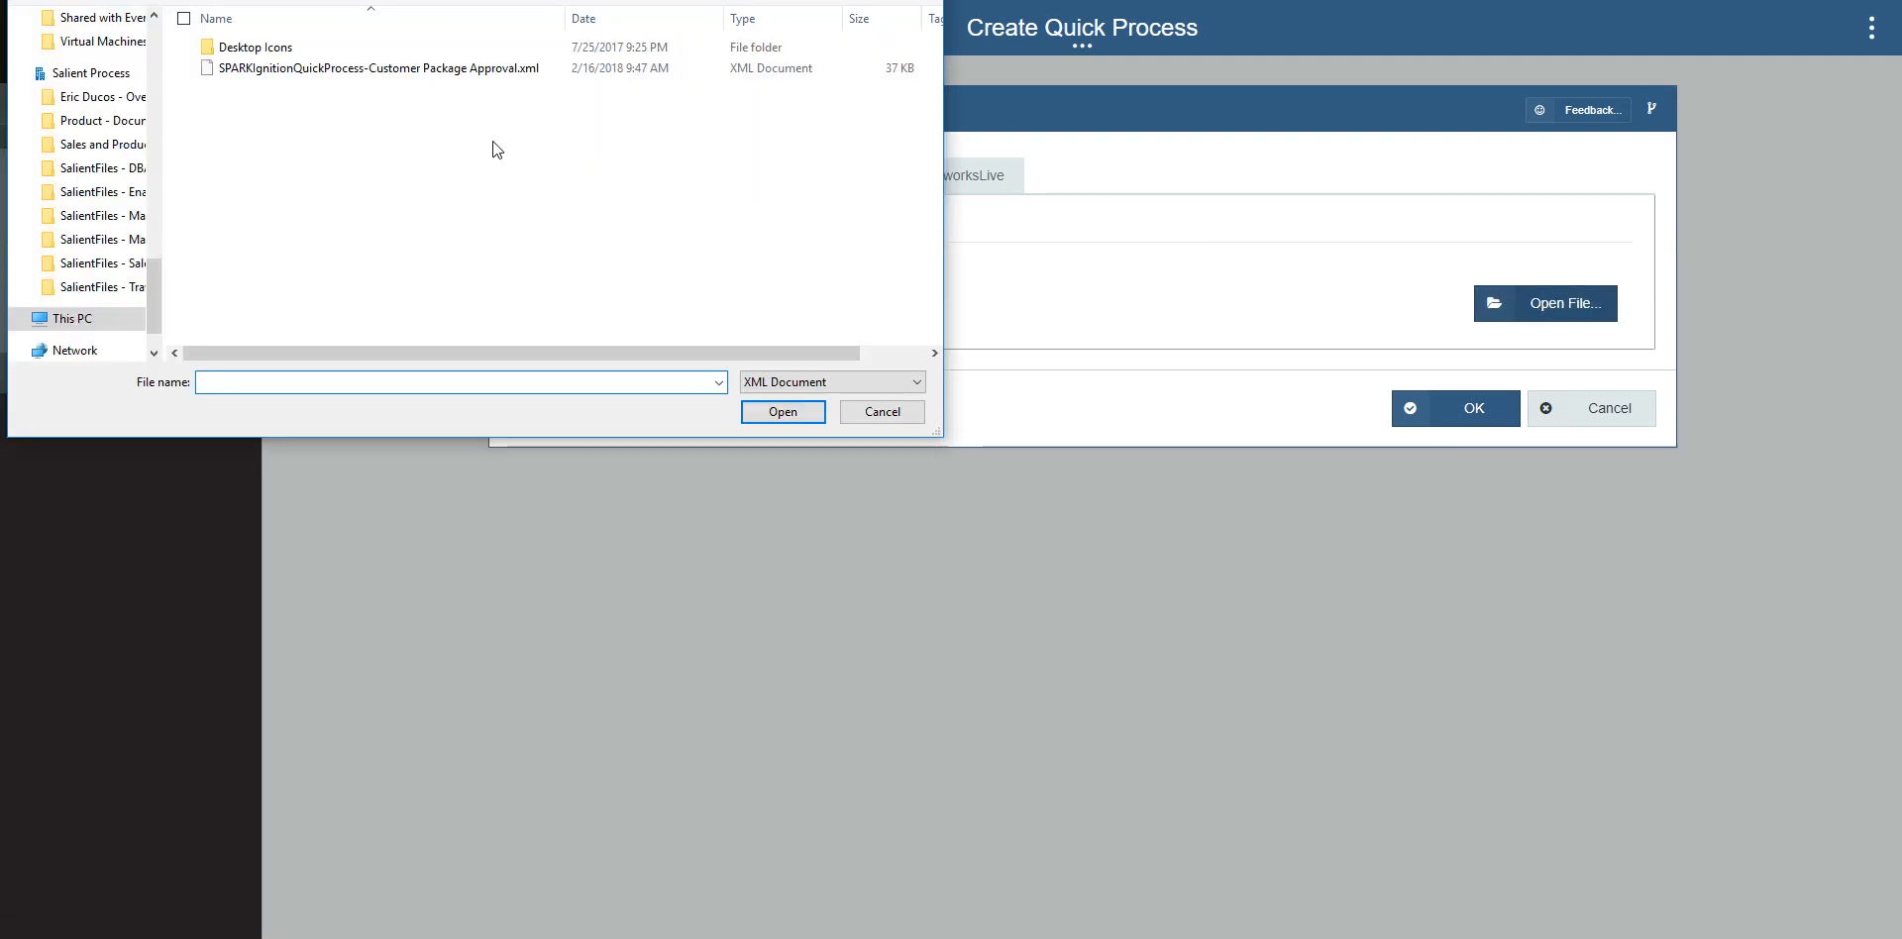
{"action": "left_click", "coordinate": [485, 77]}
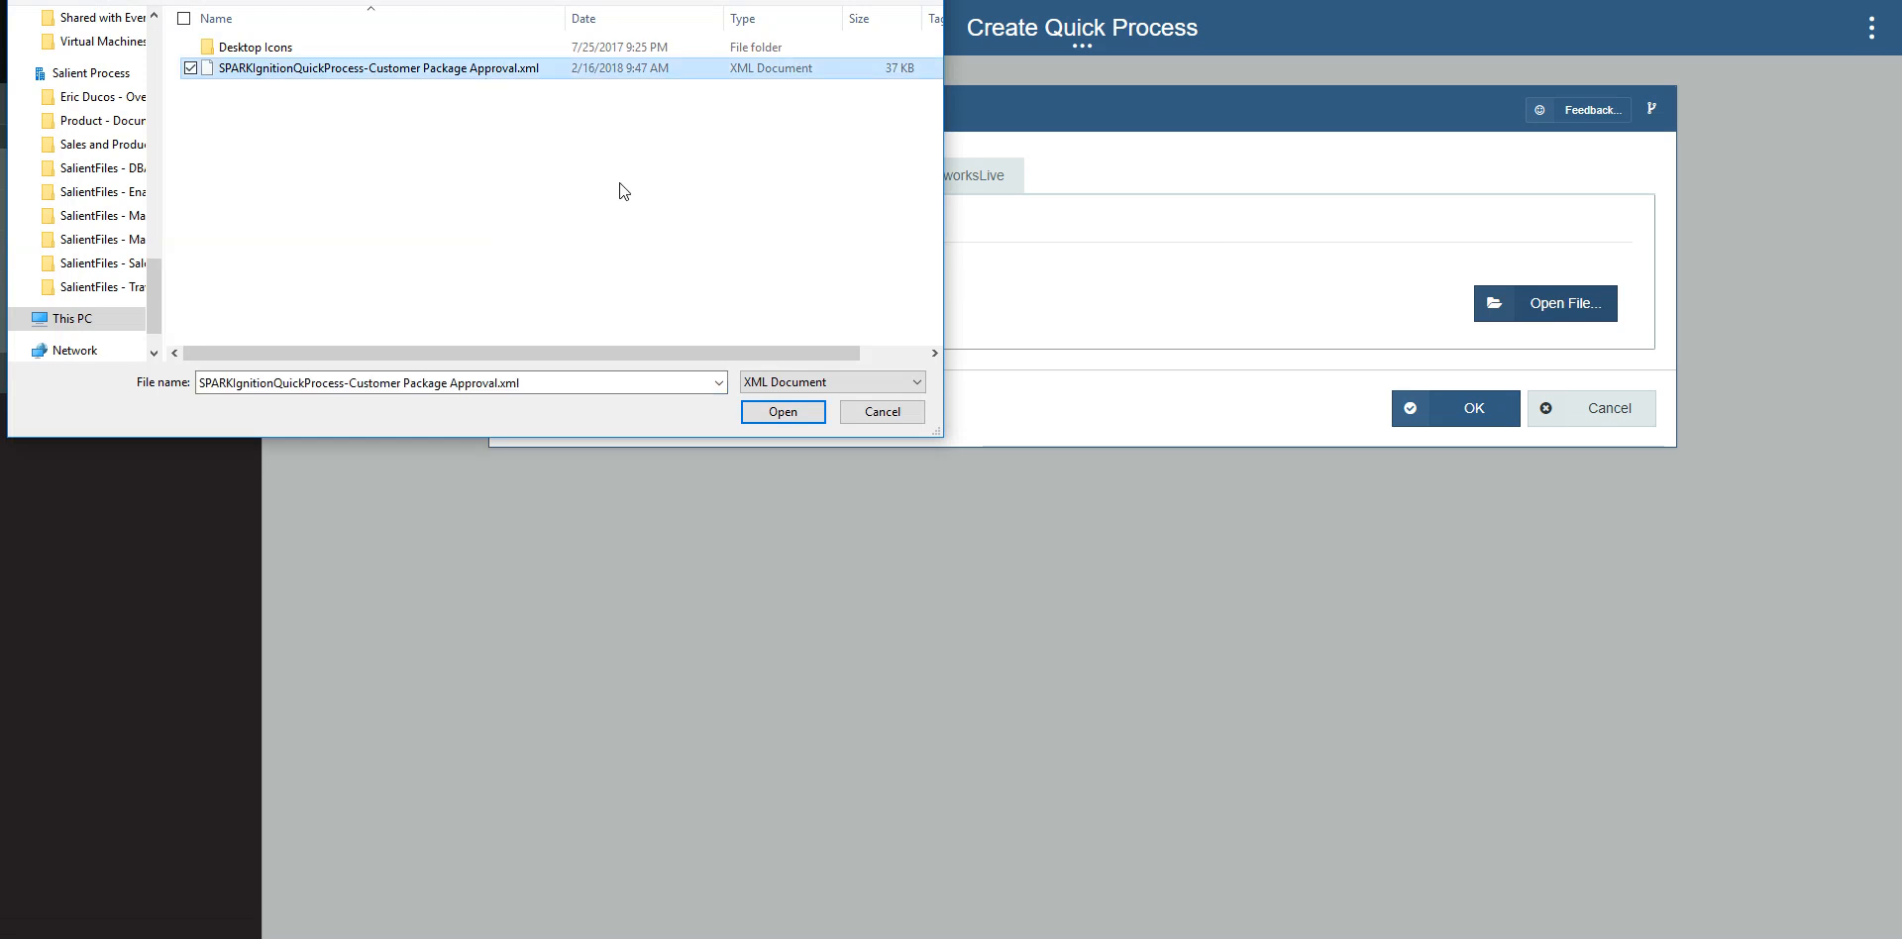
{"action": "left_click", "coordinate": [782, 412]}
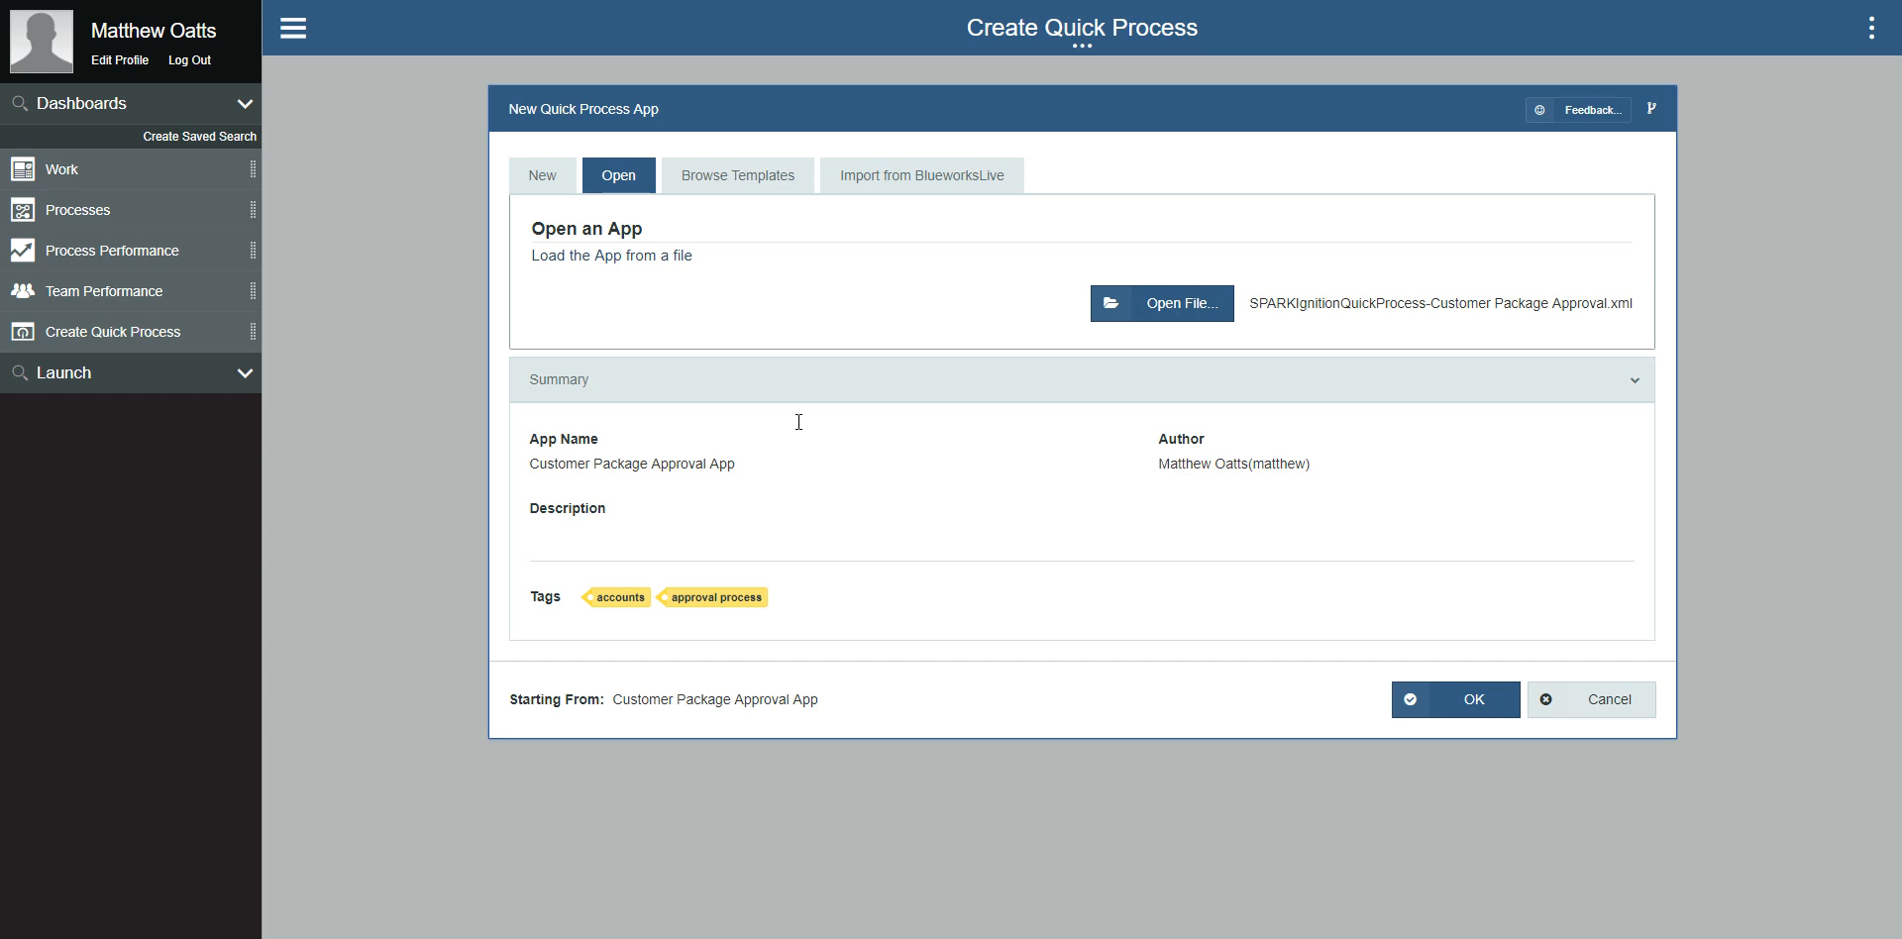
{"action": "left_click", "coordinate": [1466, 699]}
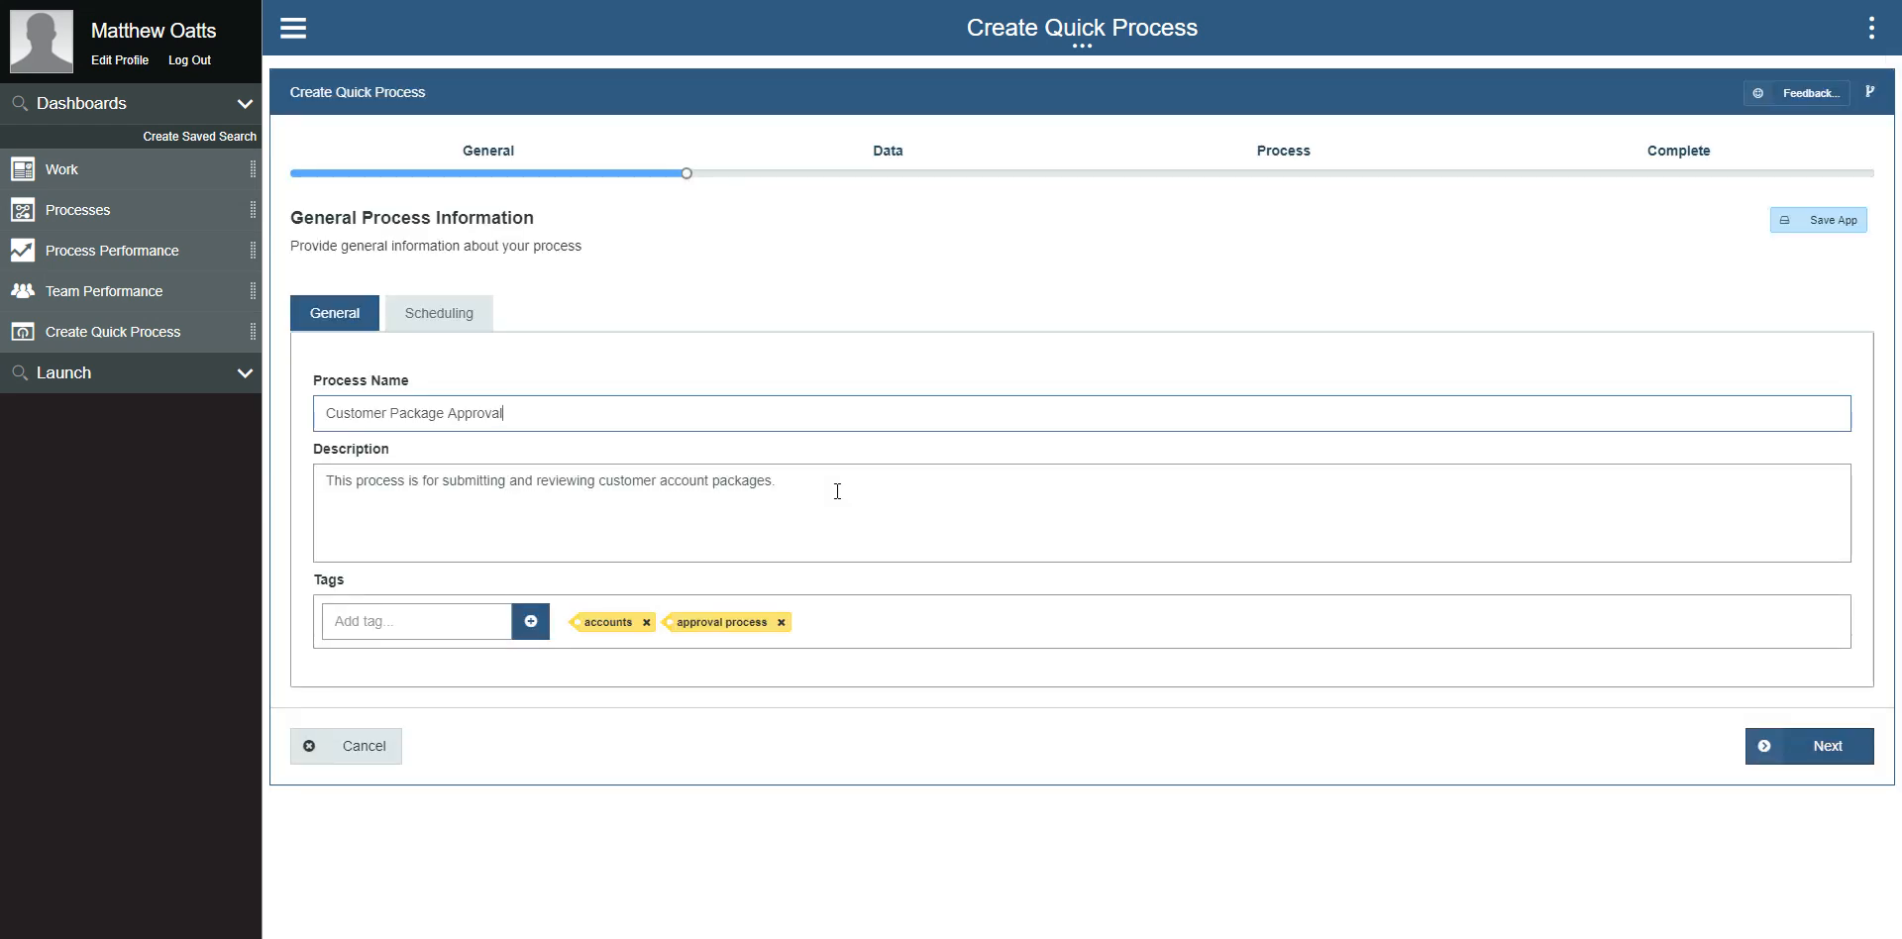
Step: Review the app's form fields, the form preview, and the process diagram with its step sequence
{"action": "left_click", "coordinate": [897, 156]}
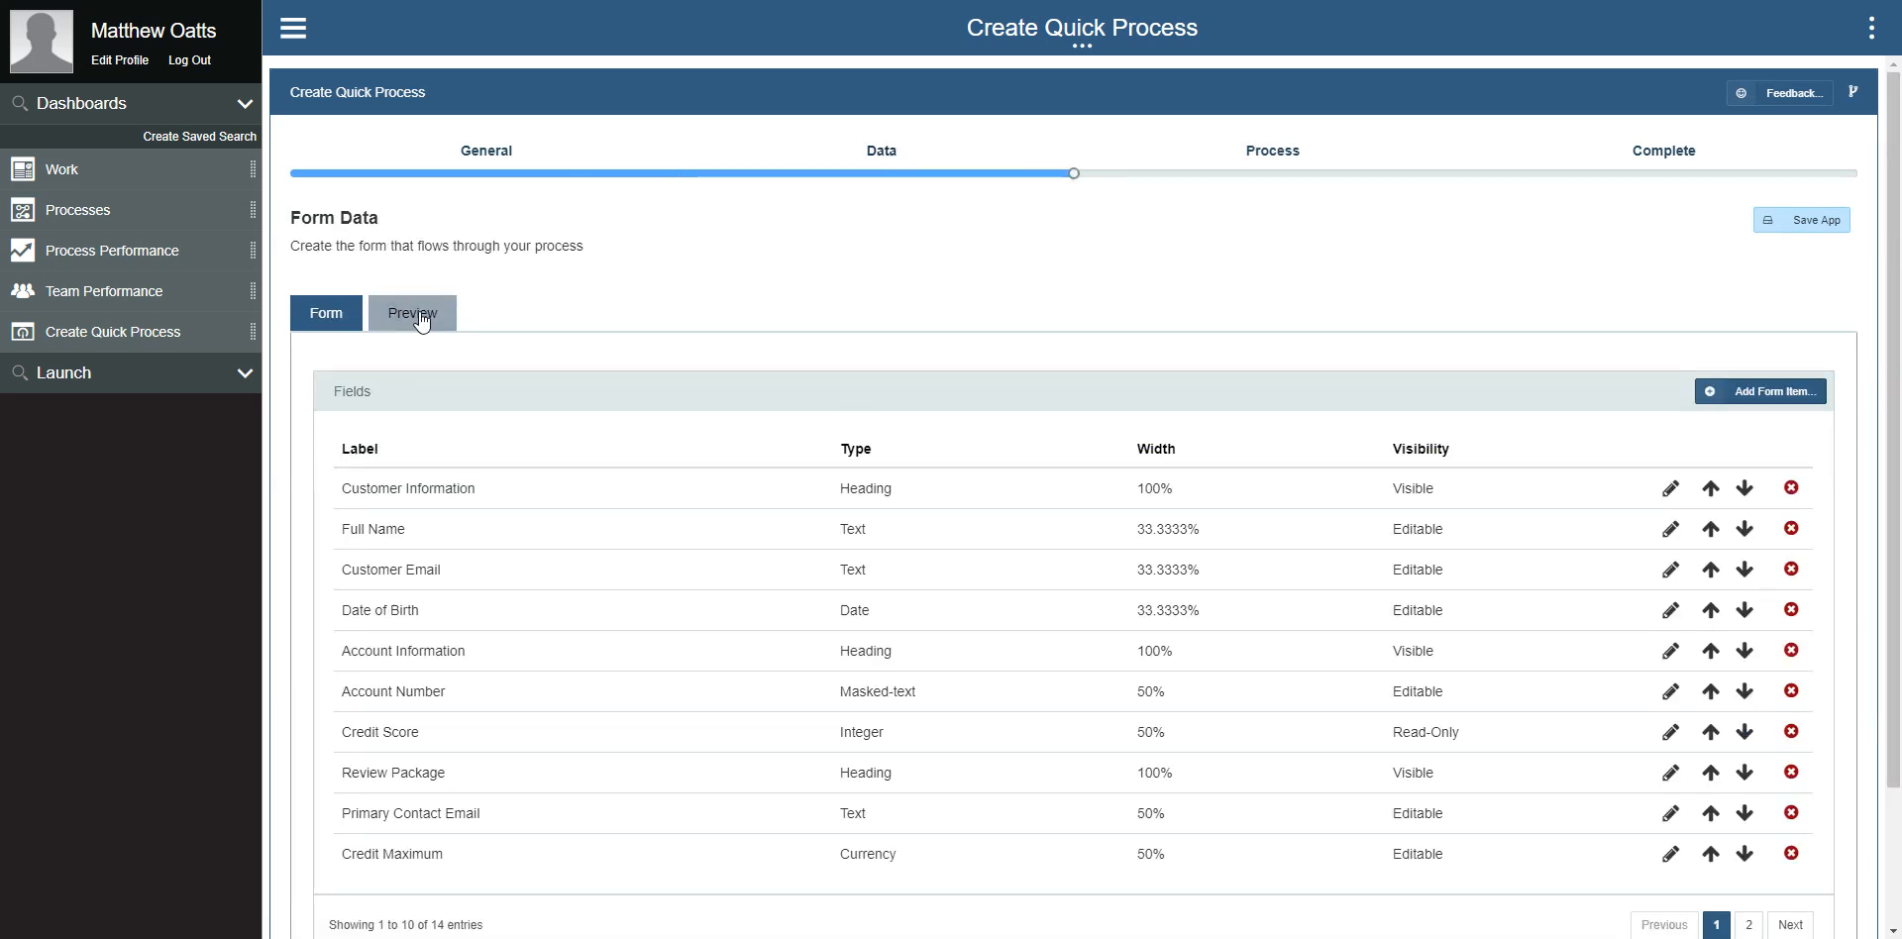
{"action": "left_click", "coordinate": [421, 317]}
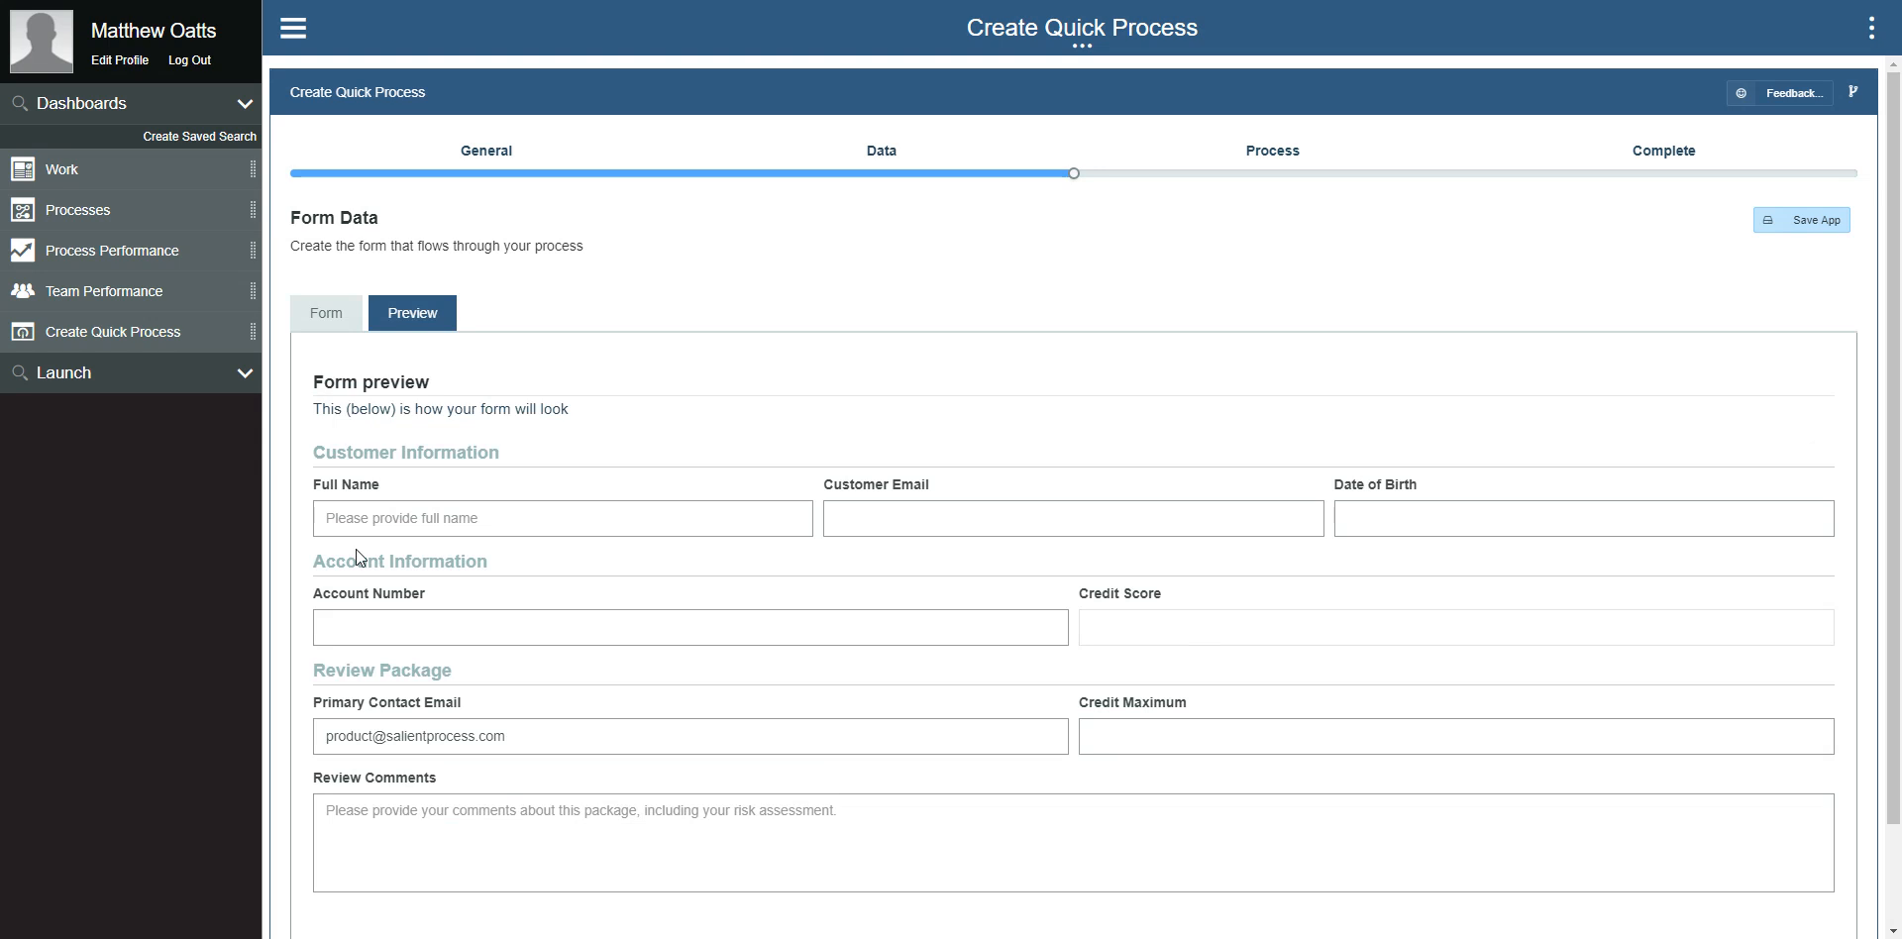
{"action": "left_click", "coordinate": [351, 321]}
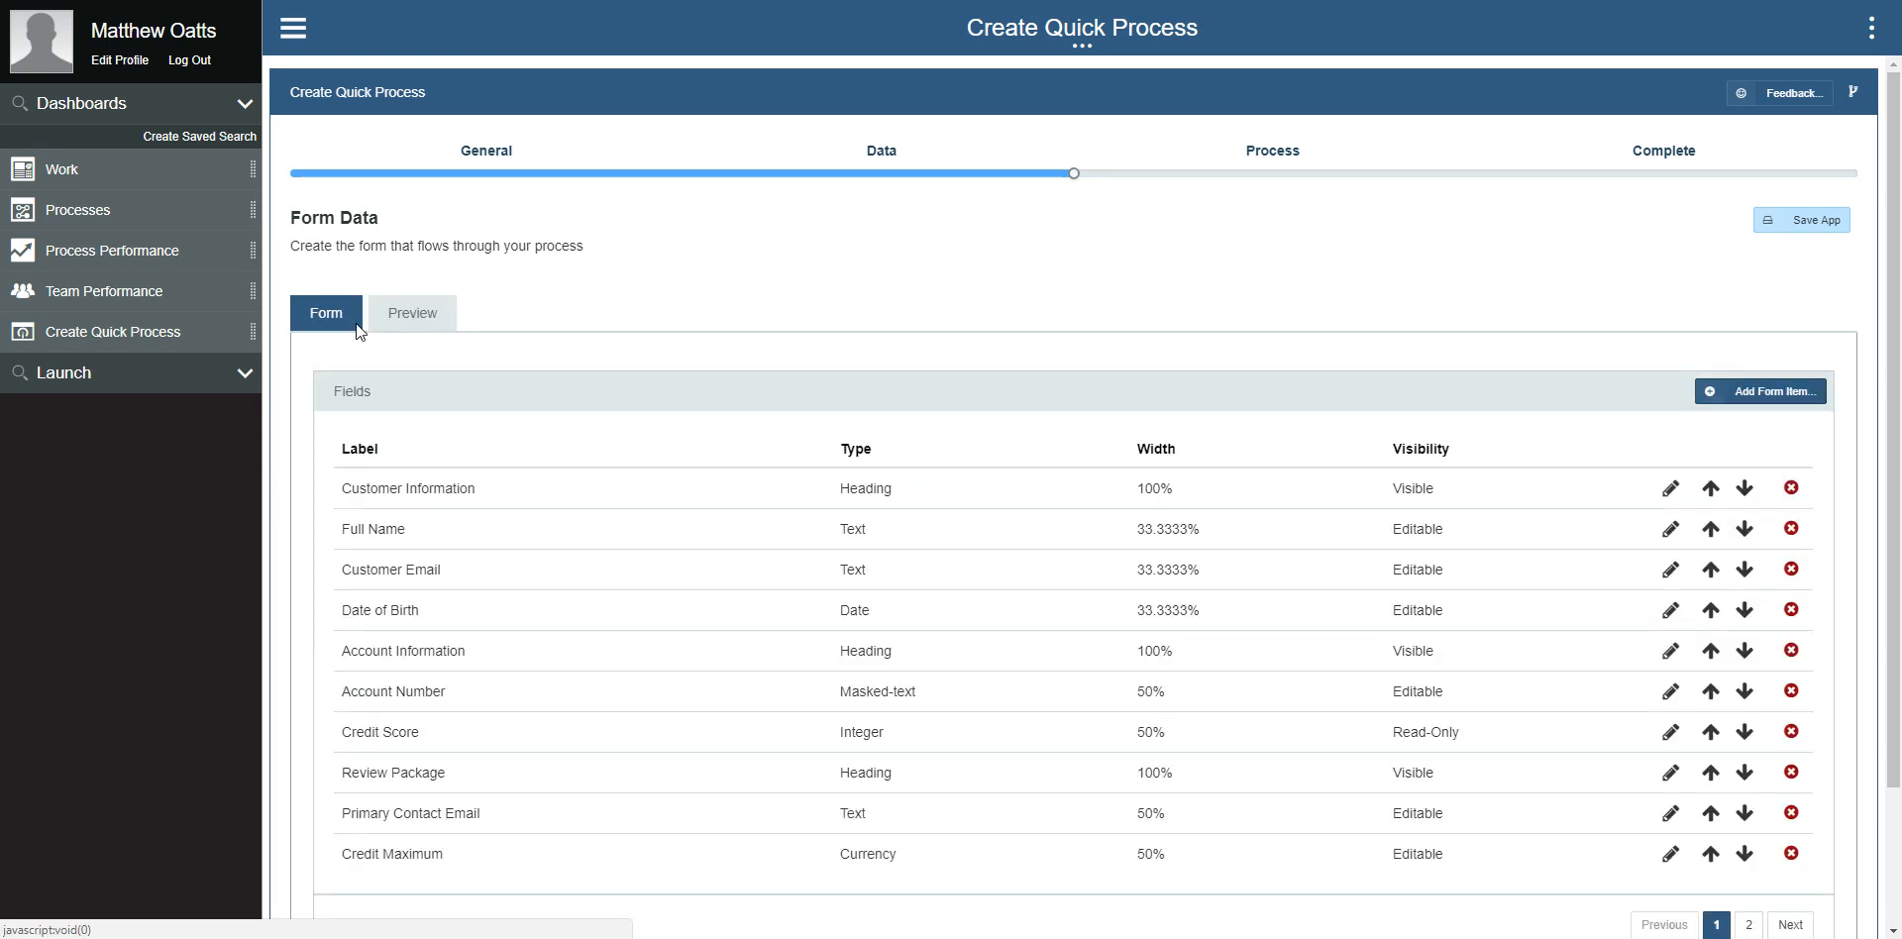
{"action": "left_click", "coordinate": [1271, 171]}
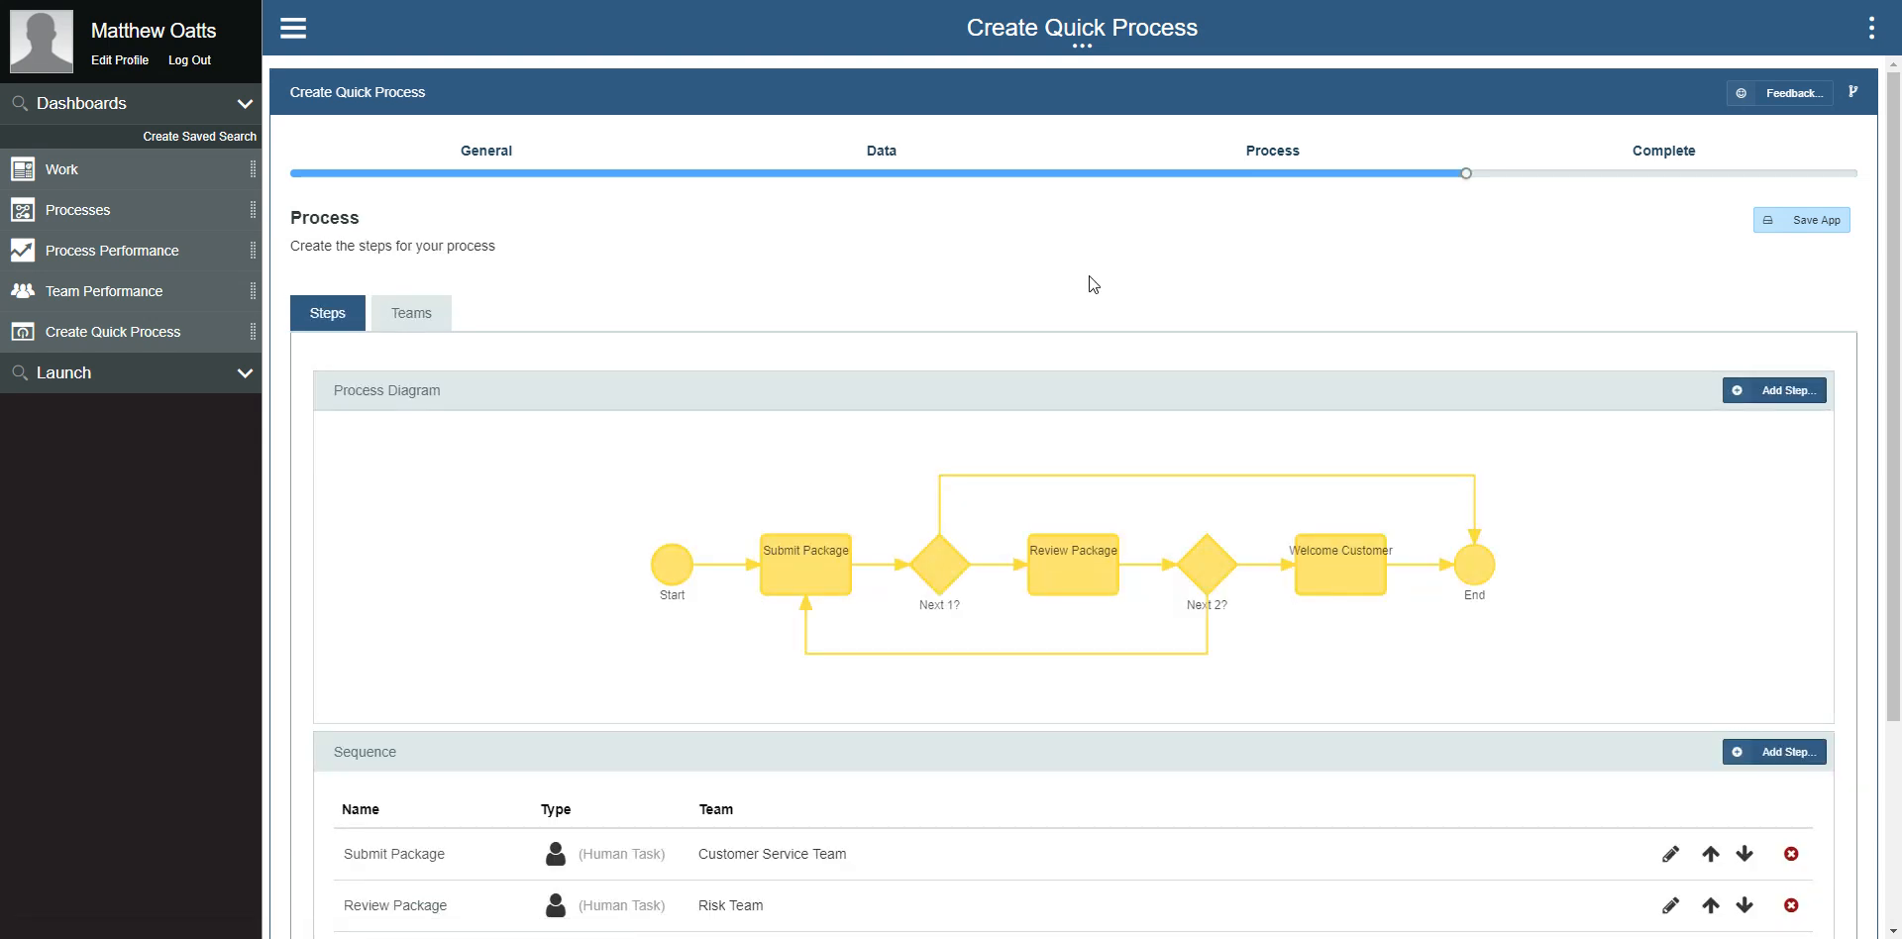
{"action": "scroll", "coordinate": [1063, 267], "scroll_direction": "down", "scroll_amount": 3}
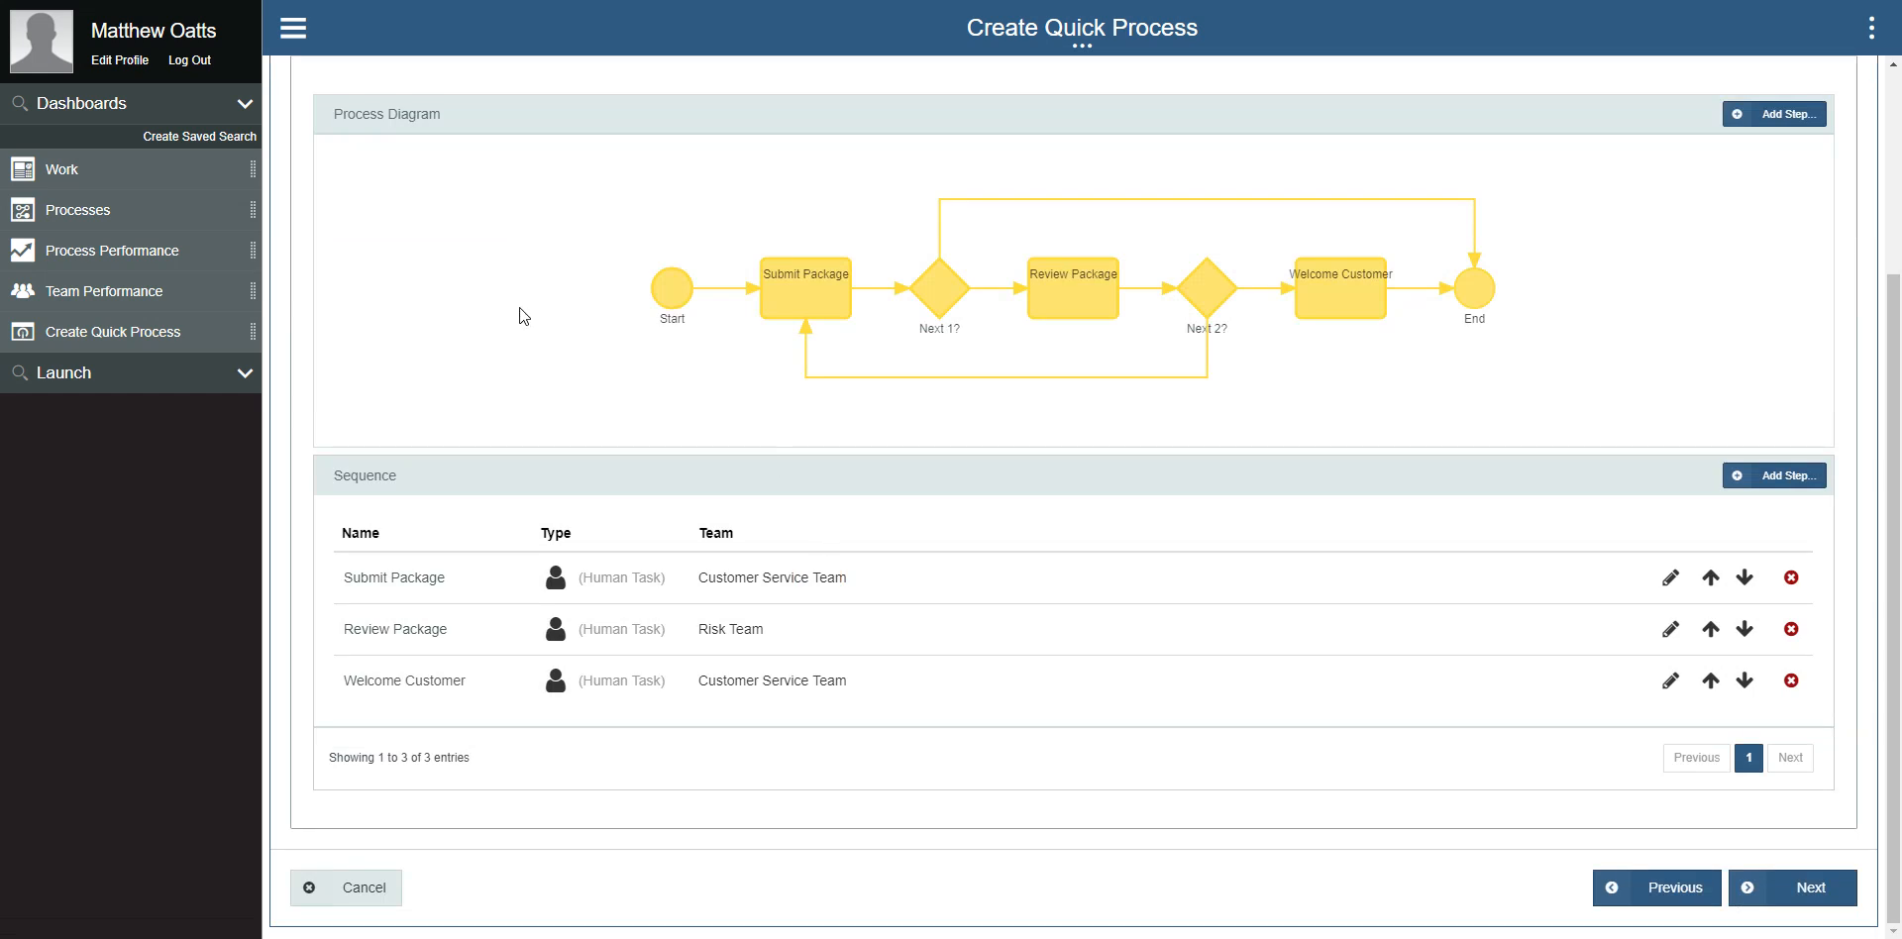
{"action": "scroll", "coordinate": [522, 310], "scroll_direction": "up", "scroll_amount": 3}
Step: Add the signed-in user as a member of the Customer Service Team in the process's team definitions
{"action": "left_click", "coordinate": [426, 330]}
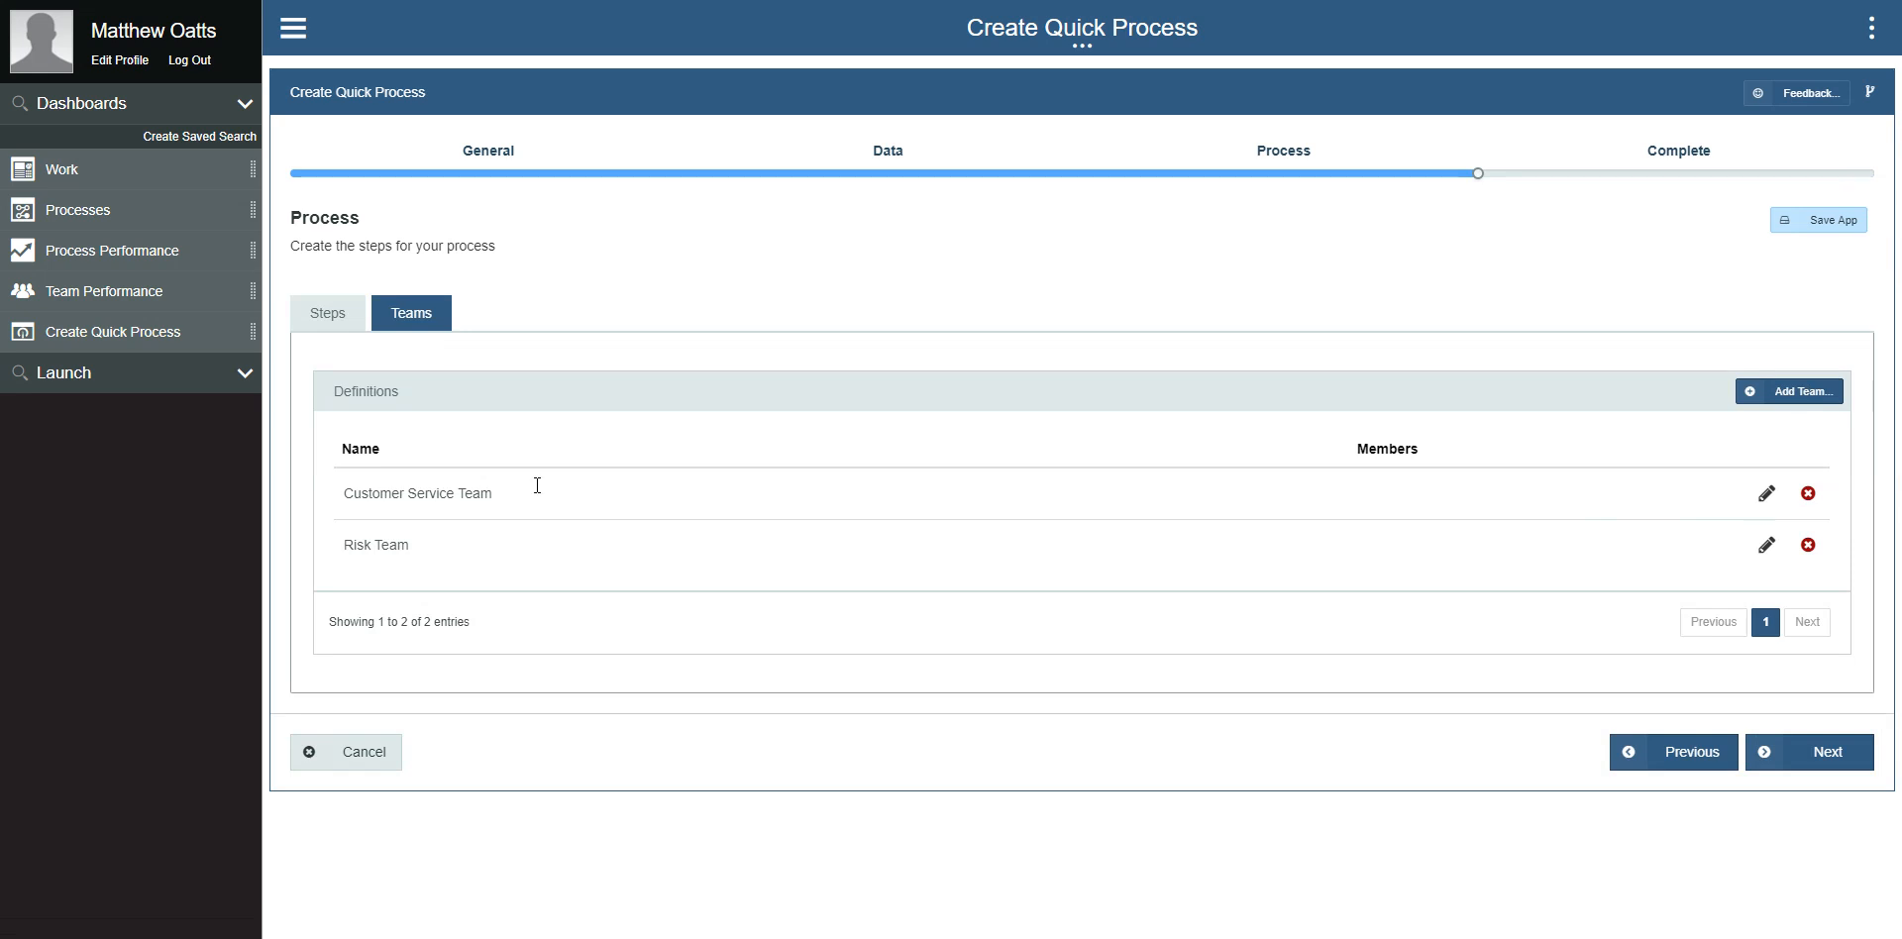
{"action": "left_click", "coordinate": [1766, 493]}
{"action": "left_click", "coordinate": [956, 271]}
{"action": "type", "text": "matthew"}
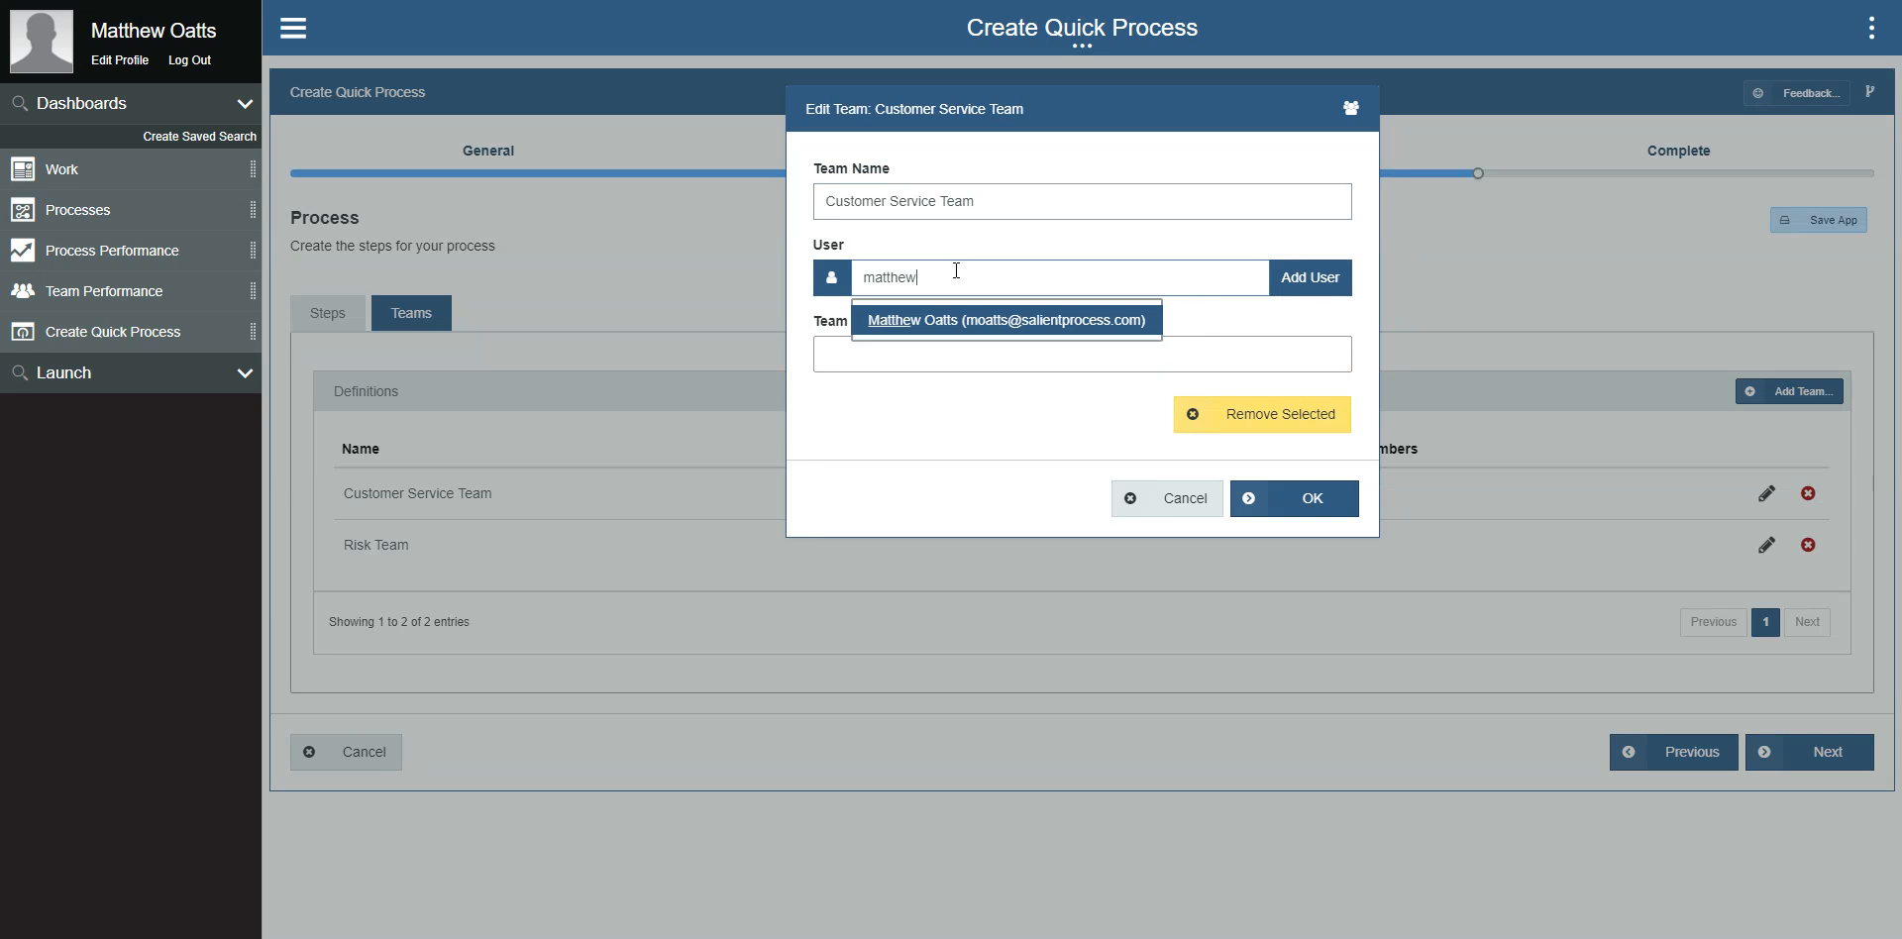
{"action": "left_click", "coordinate": [971, 322]}
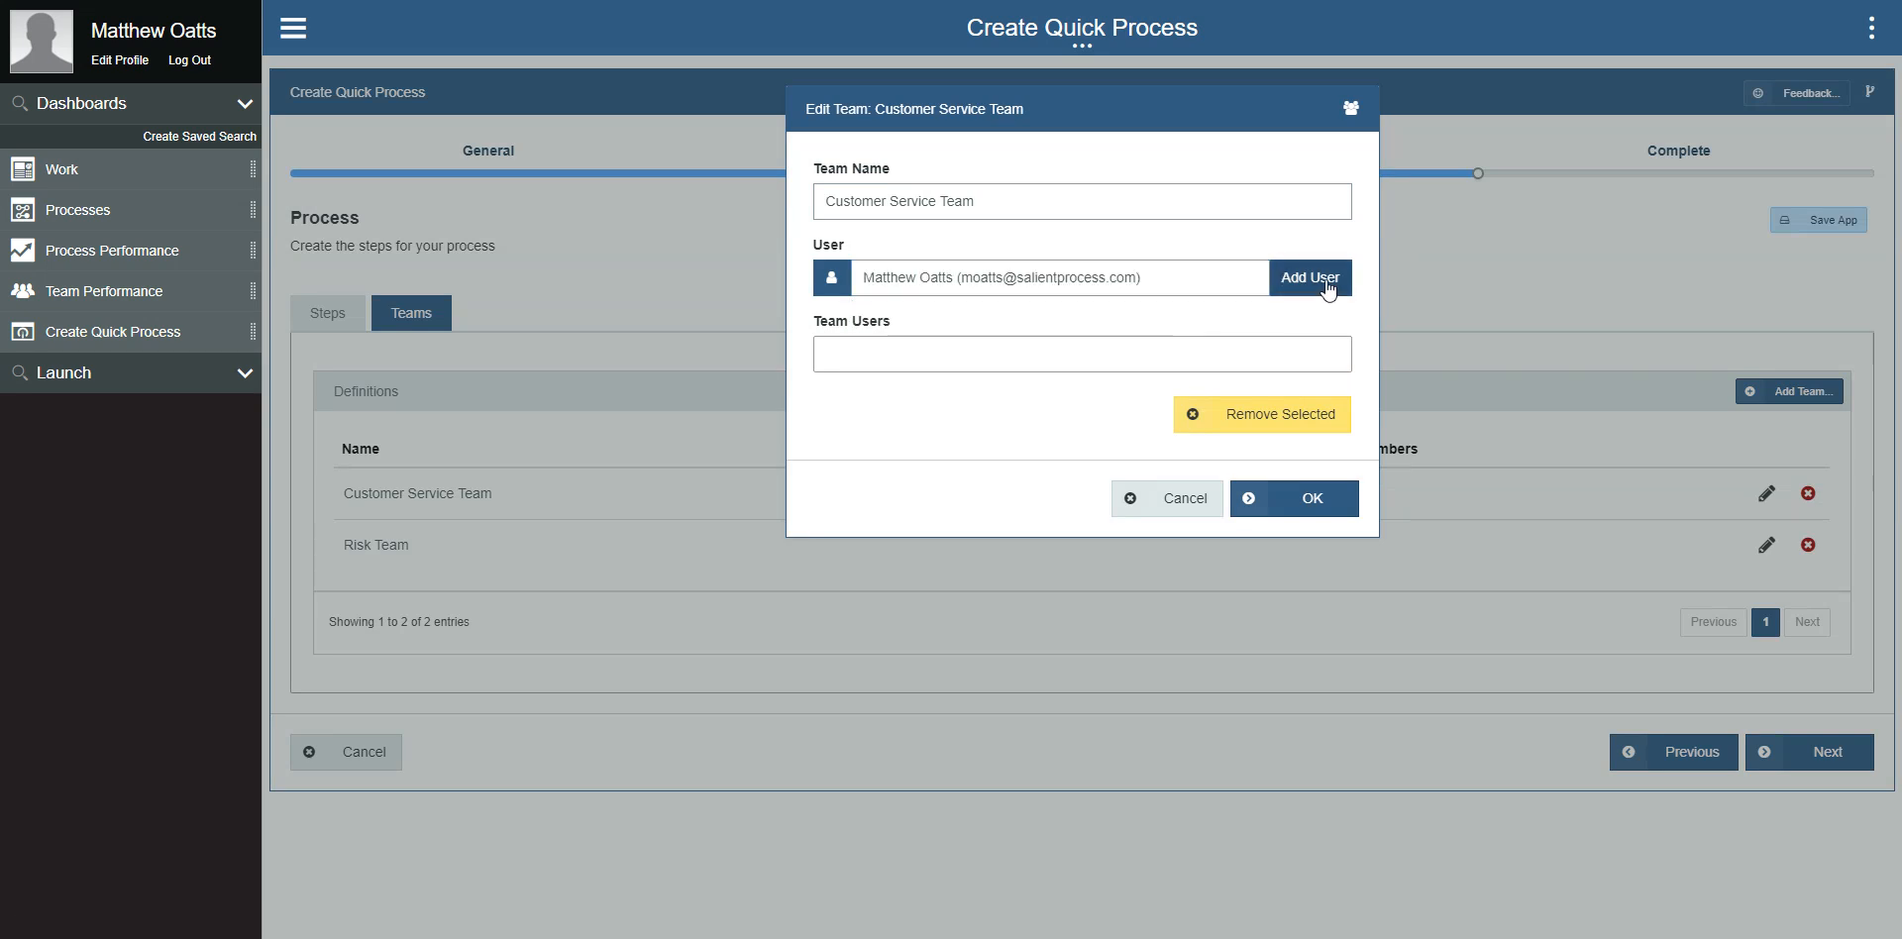
{"action": "left_click", "coordinate": [1328, 286]}
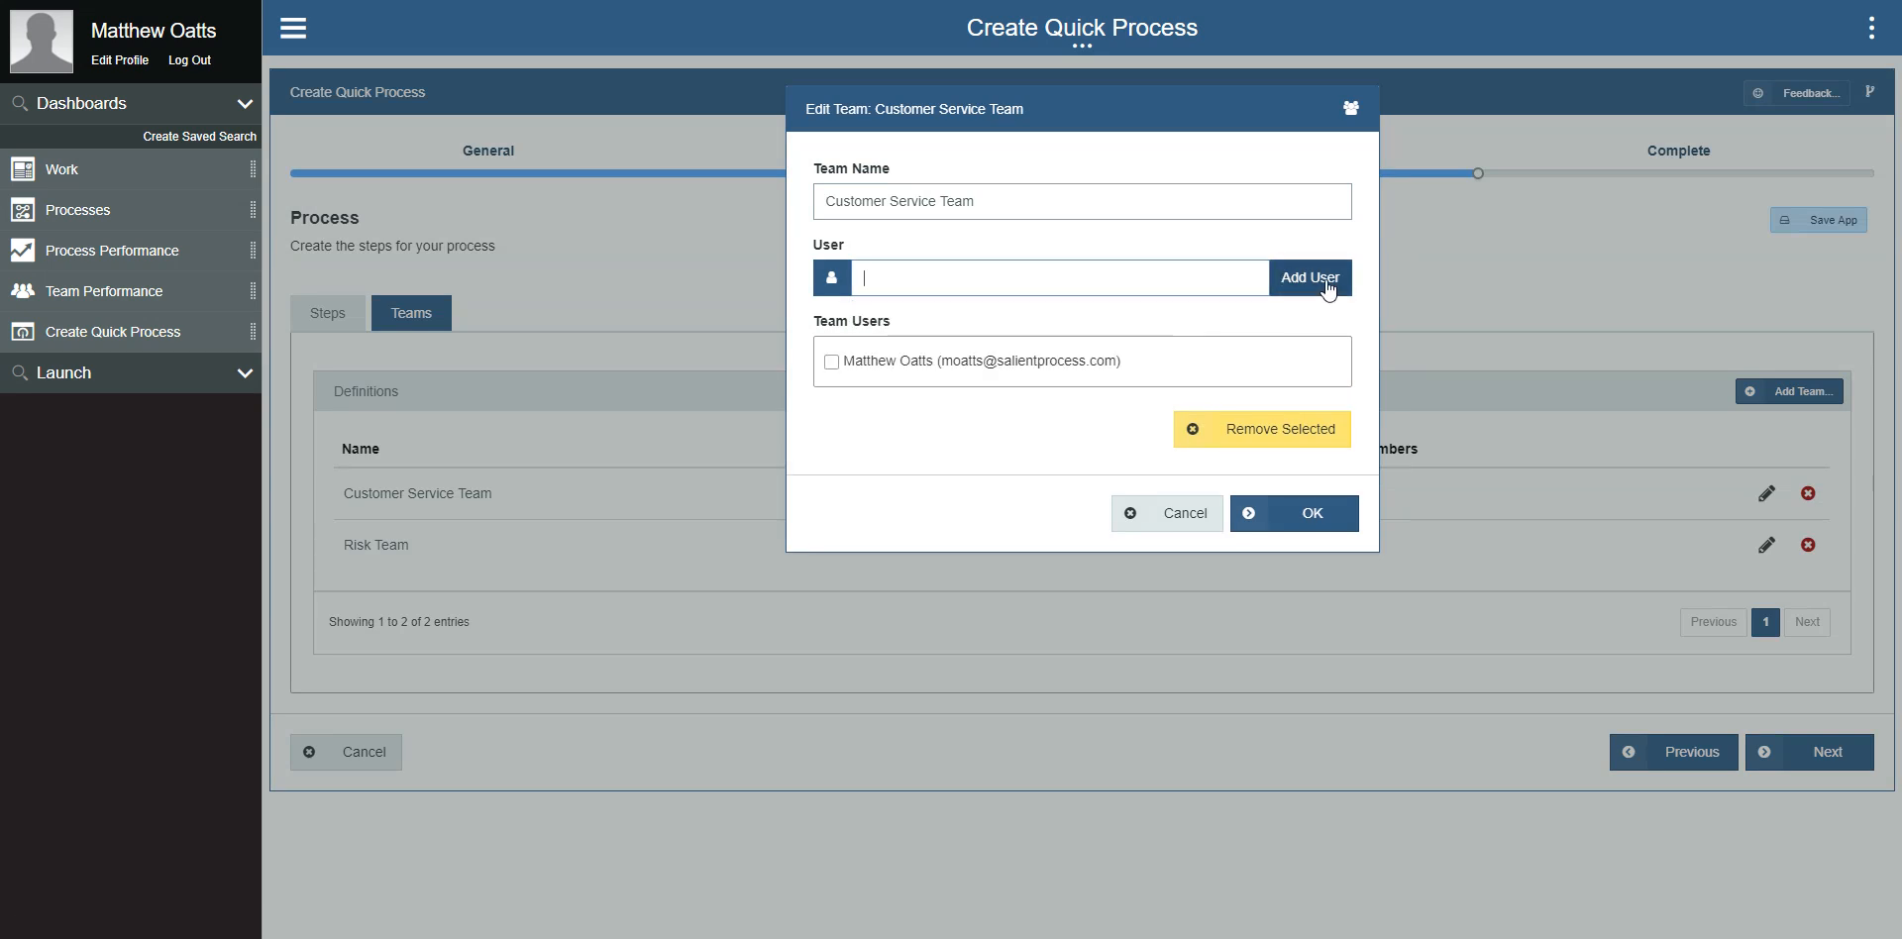
{"action": "left_click", "coordinate": [1278, 517]}
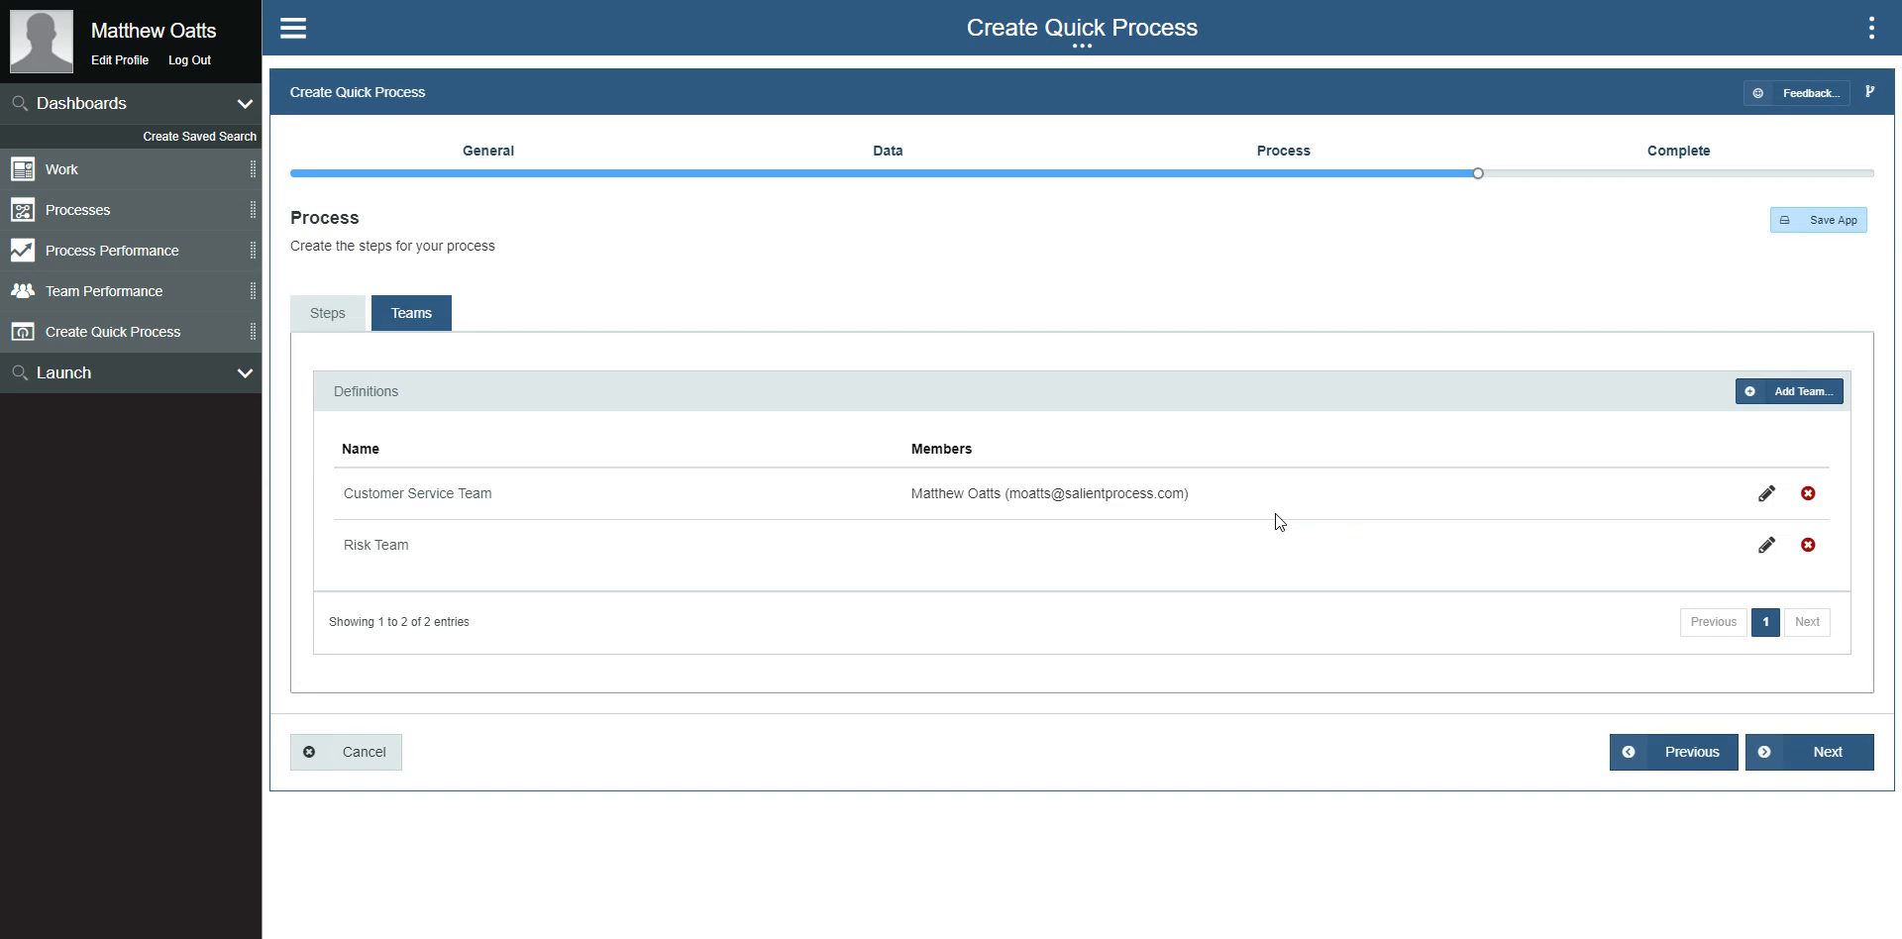
Step: Add the same user as a member of the Risk Team
{"action": "left_click", "coordinate": [1764, 546]}
{"action": "left_click", "coordinate": [876, 278]}
{"action": "type", "text": "matt"}
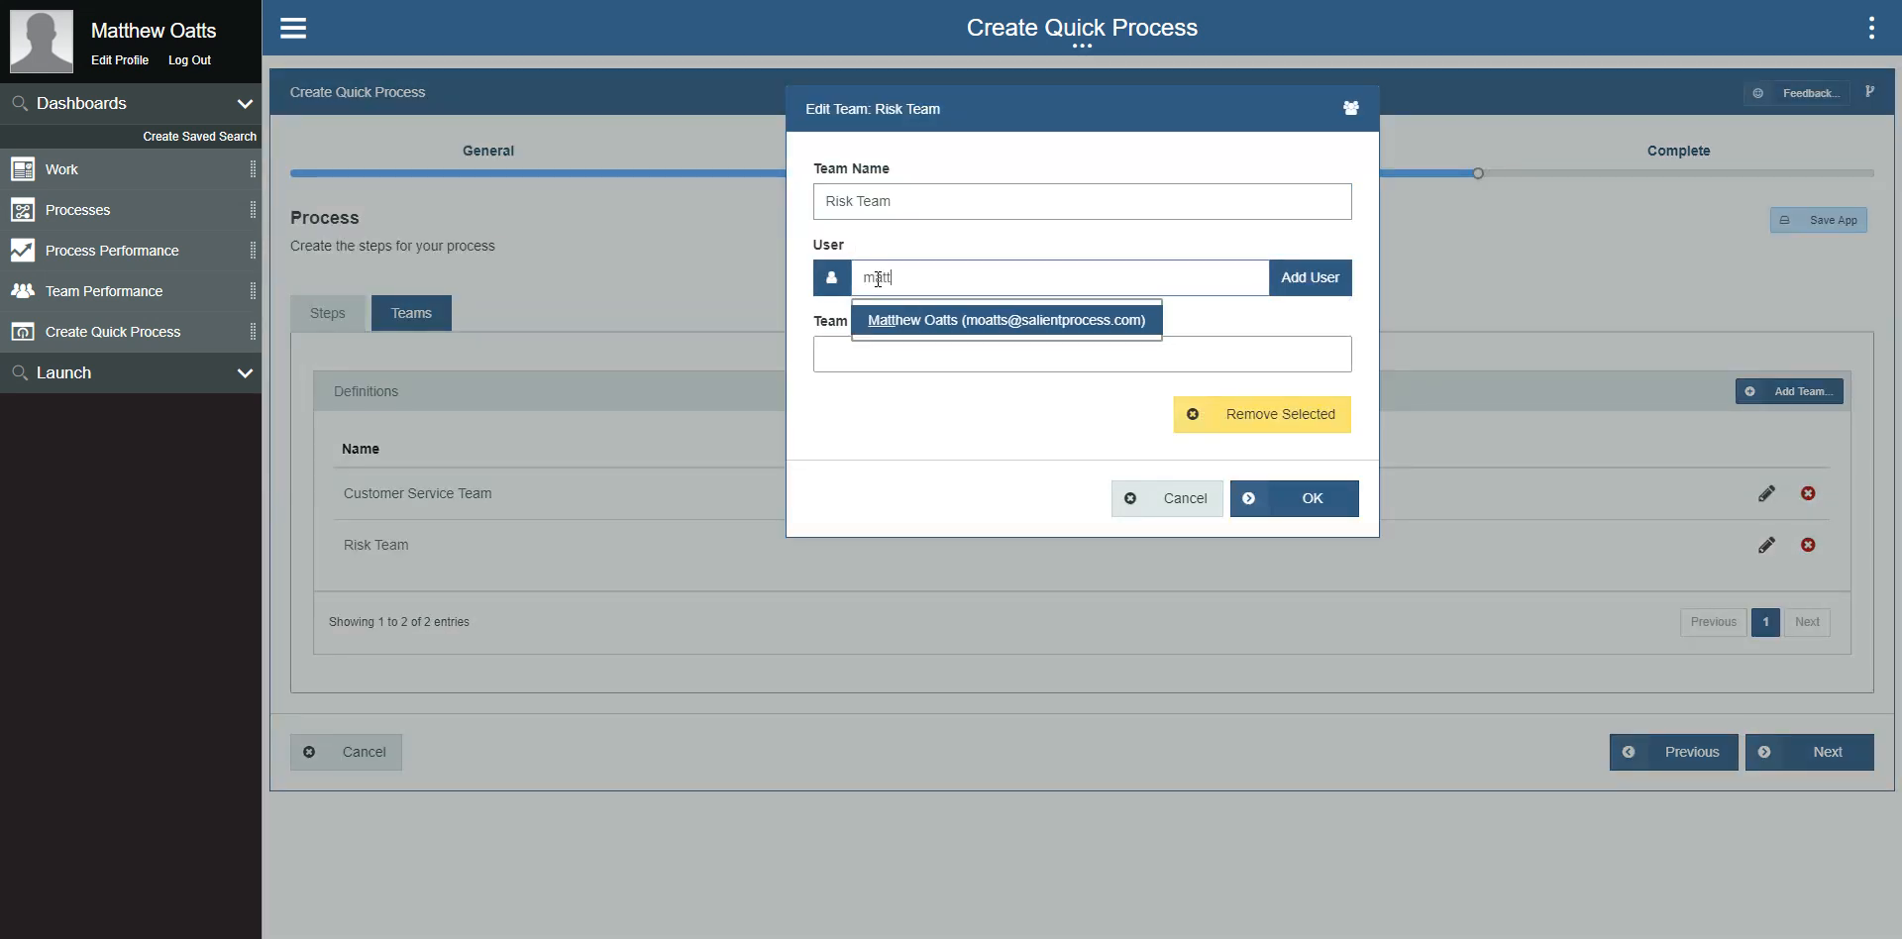
{"action": "left_click", "coordinate": [1049, 319]}
{"action": "left_click", "coordinate": [1282, 283]}
{"action": "left_click", "coordinate": [1273, 514]}
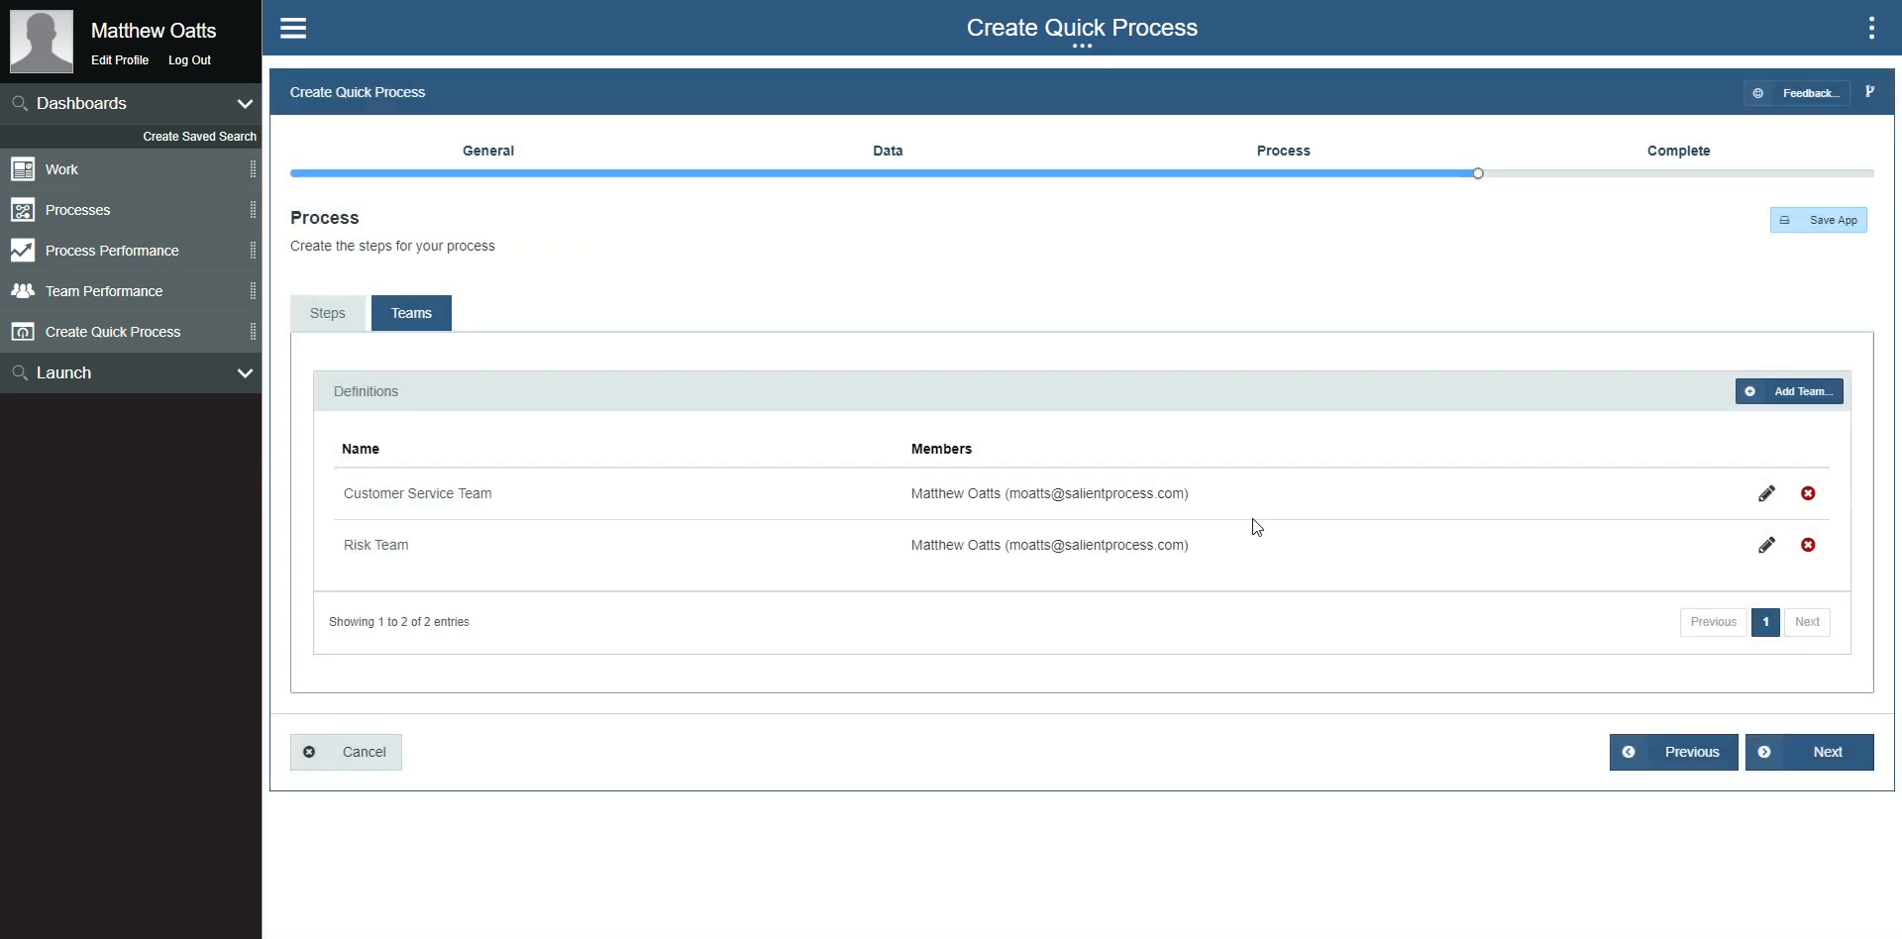
Step: Return to the process steps and examine the Service Link settings of a new System Step without adding it
{"action": "left_click", "coordinate": [338, 325]}
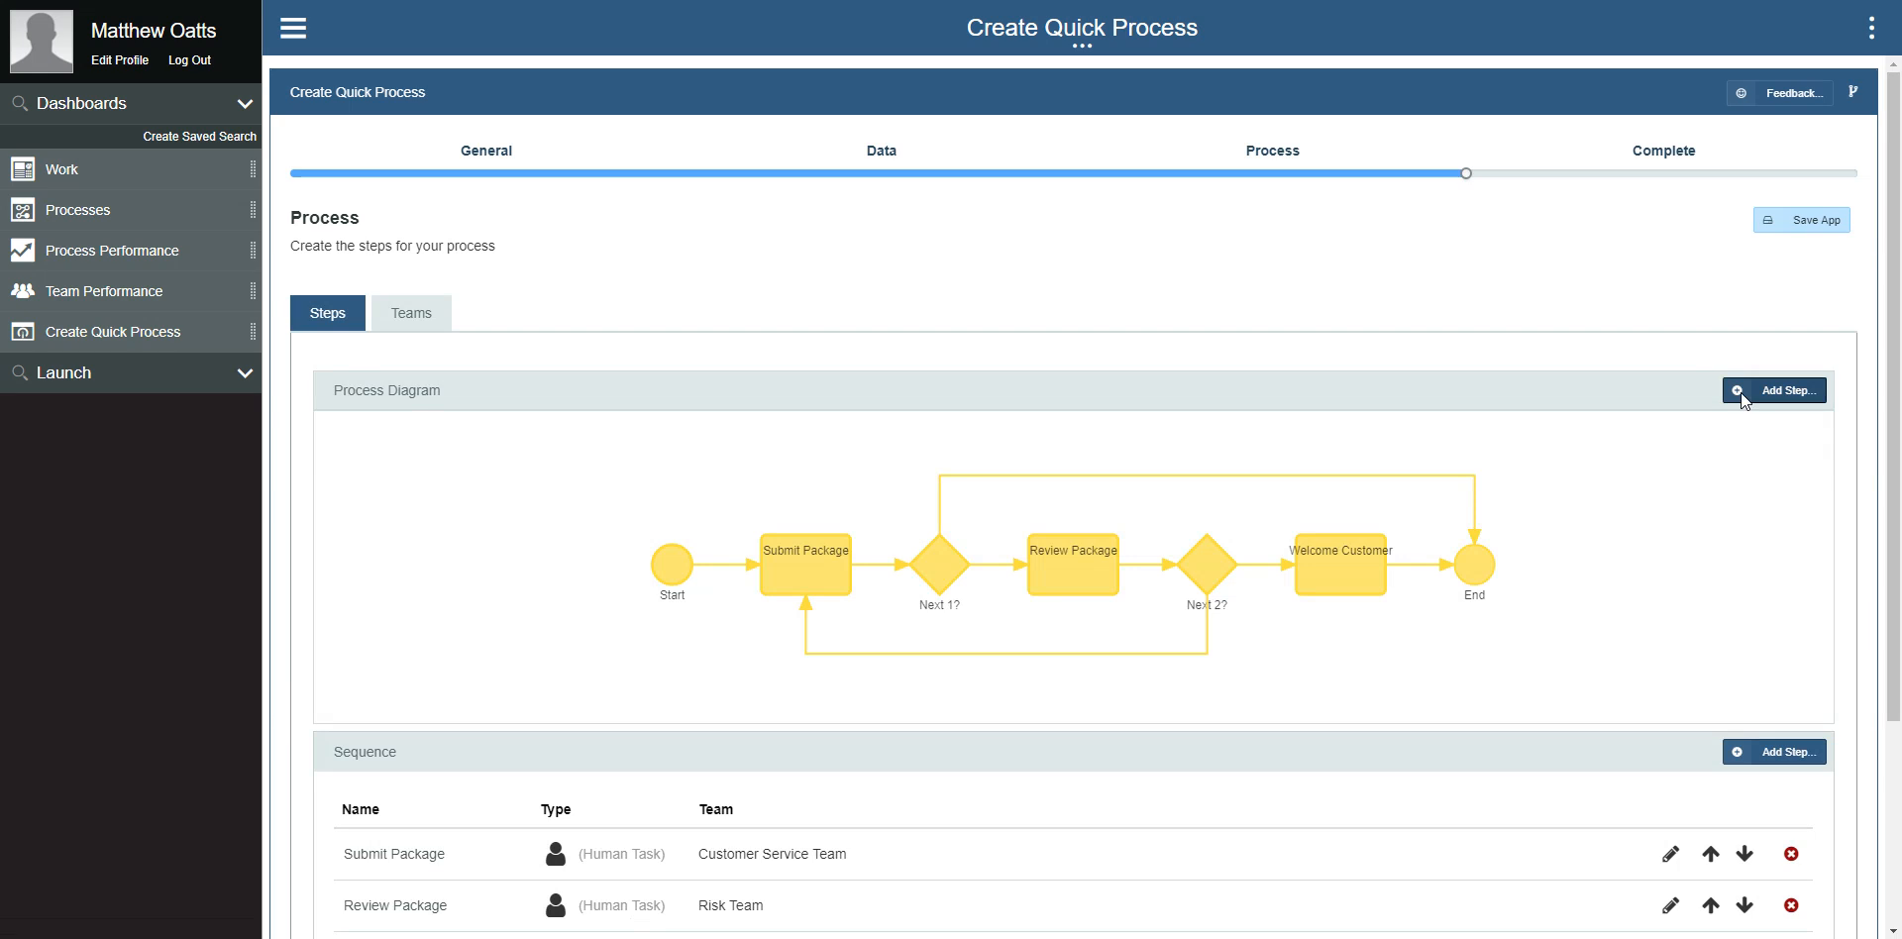
{"action": "left_click", "coordinate": [1772, 406]}
{"action": "left_click", "coordinate": [718, 203]}
{"action": "left_click", "coordinate": [634, 269]}
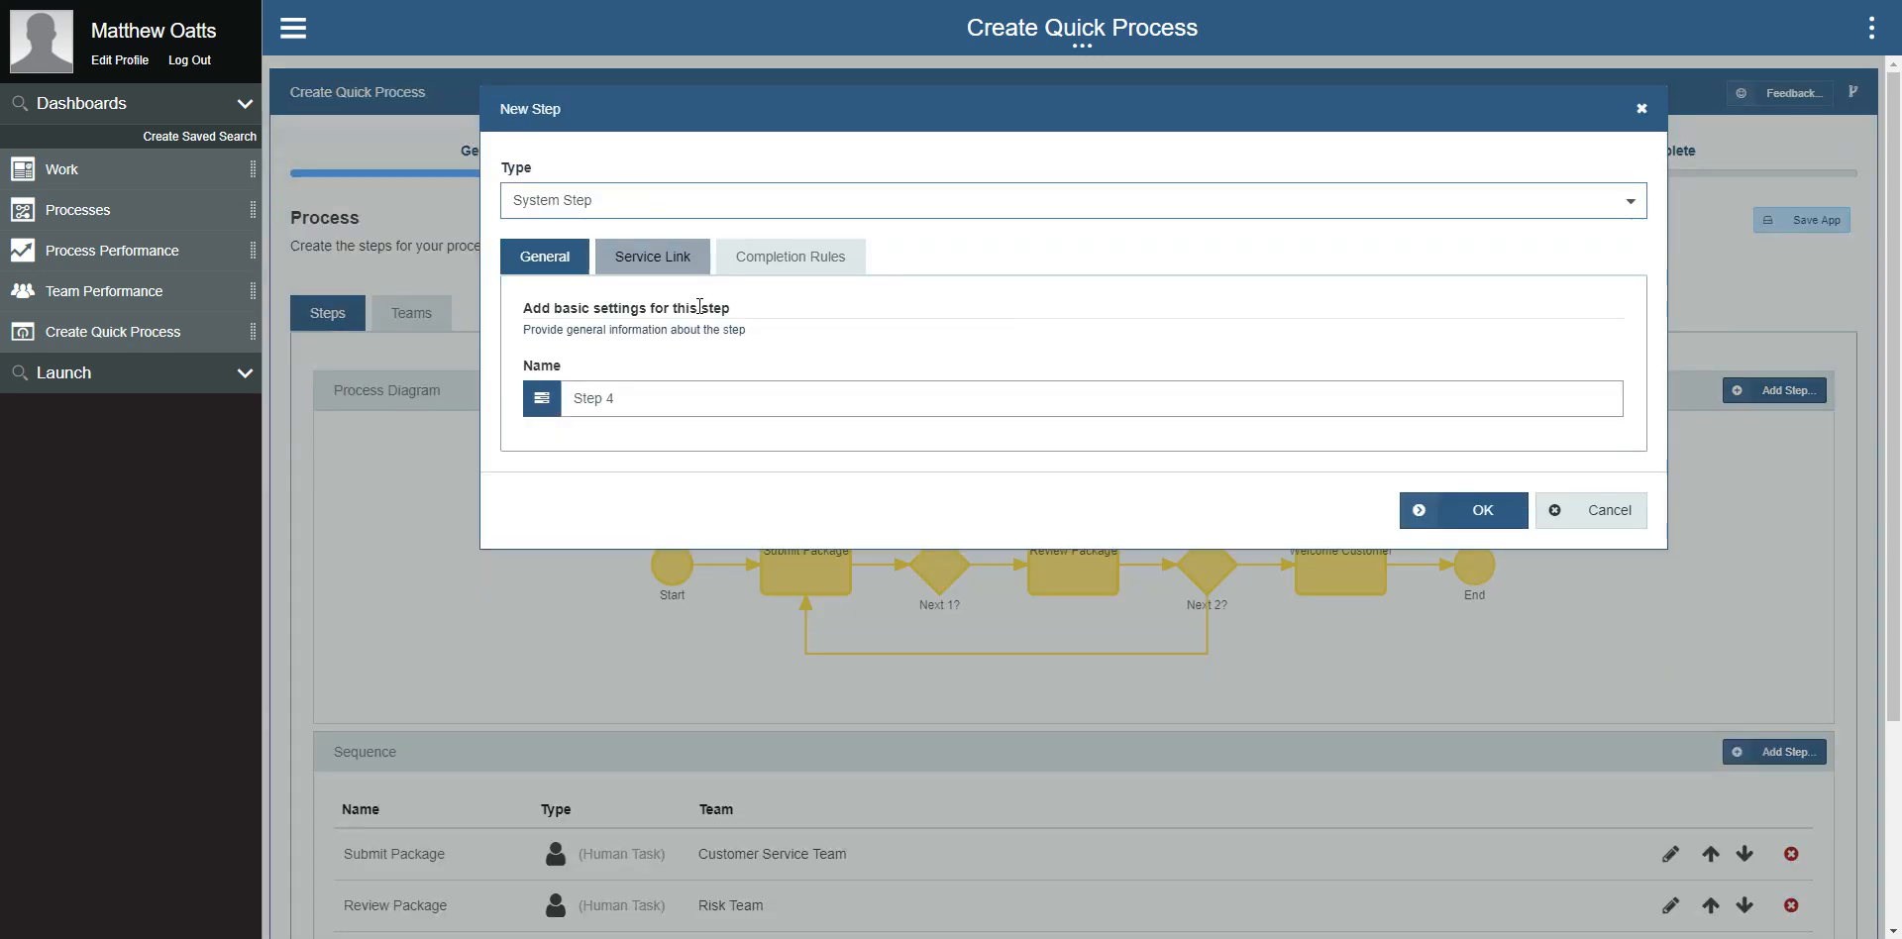
{"action": "left_click", "coordinate": [604, 259]}
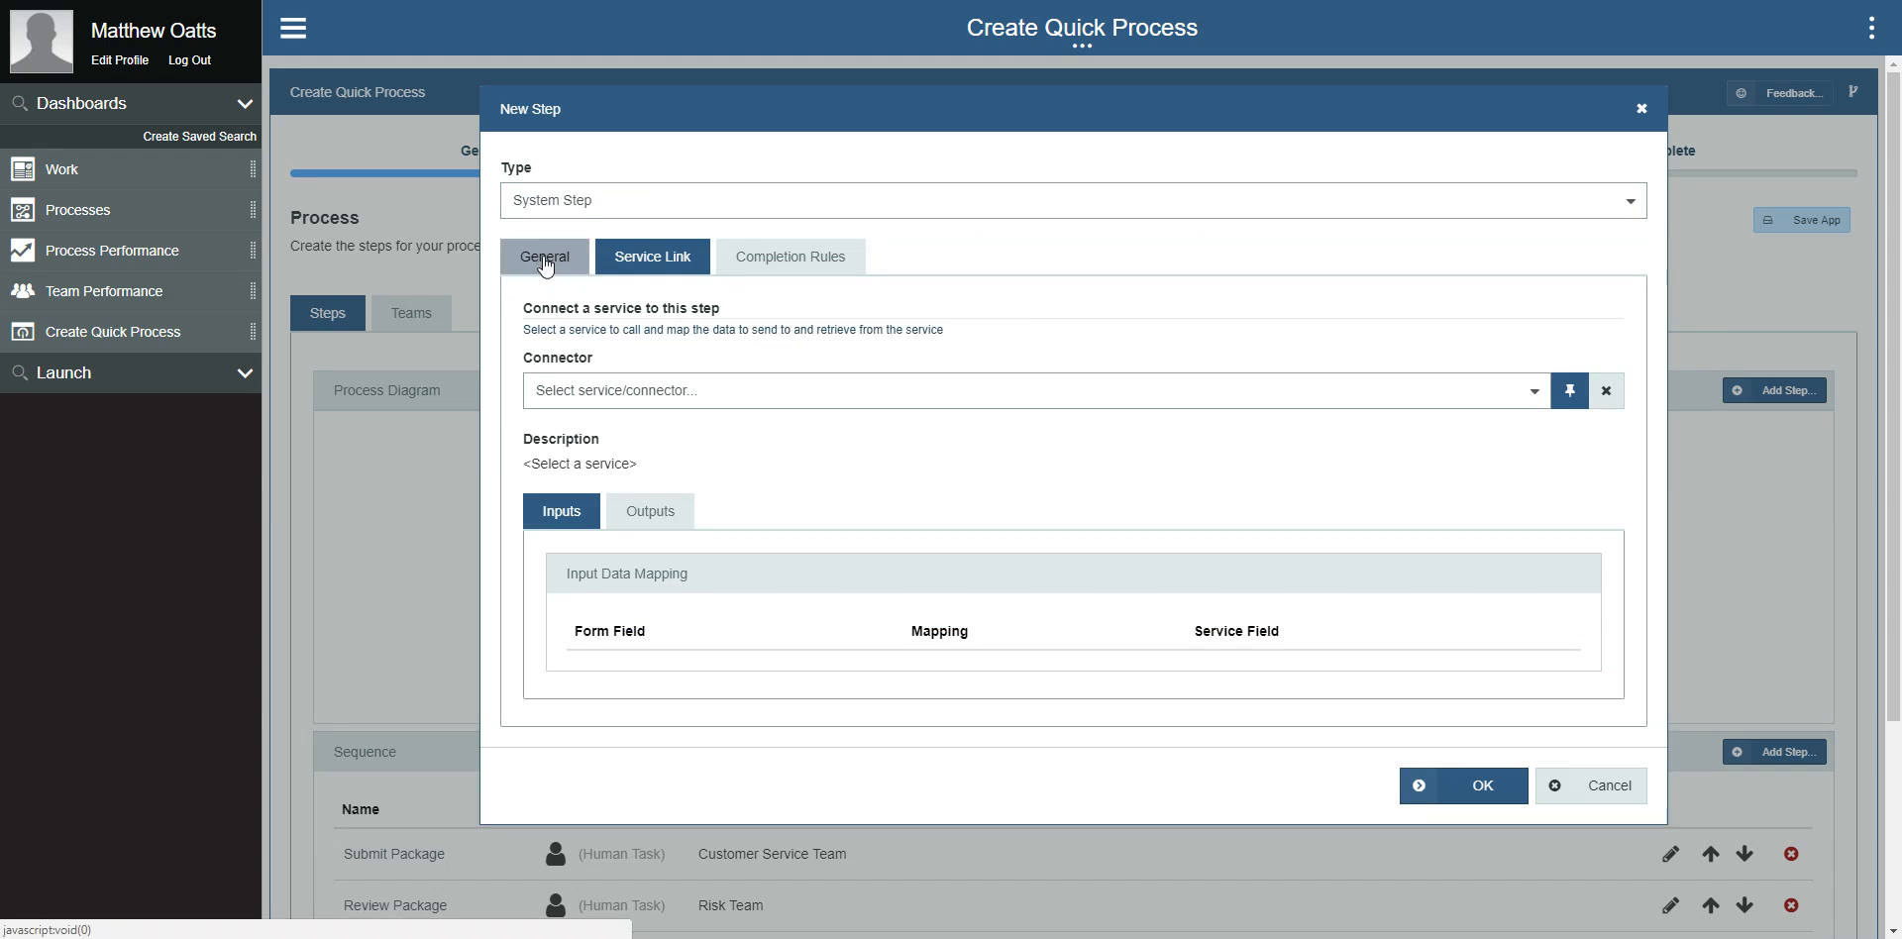
{"action": "left_click", "coordinate": [545, 260]}
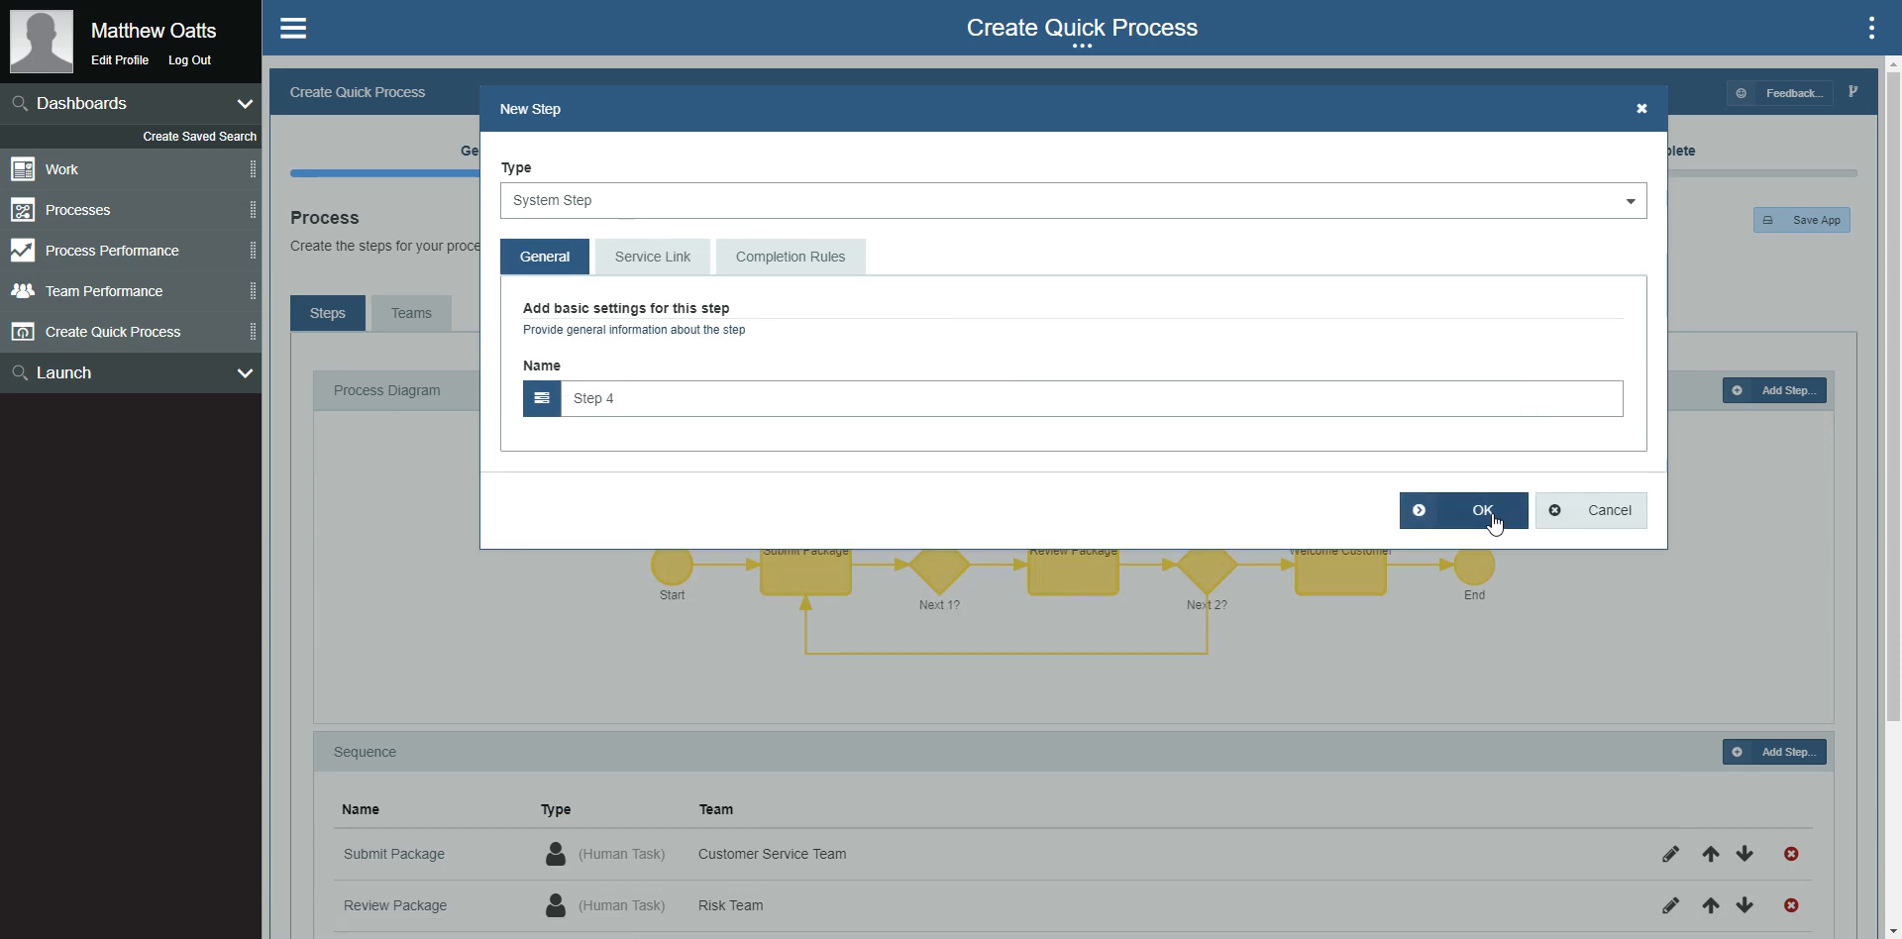
{"action": "left_click", "coordinate": [1583, 515]}
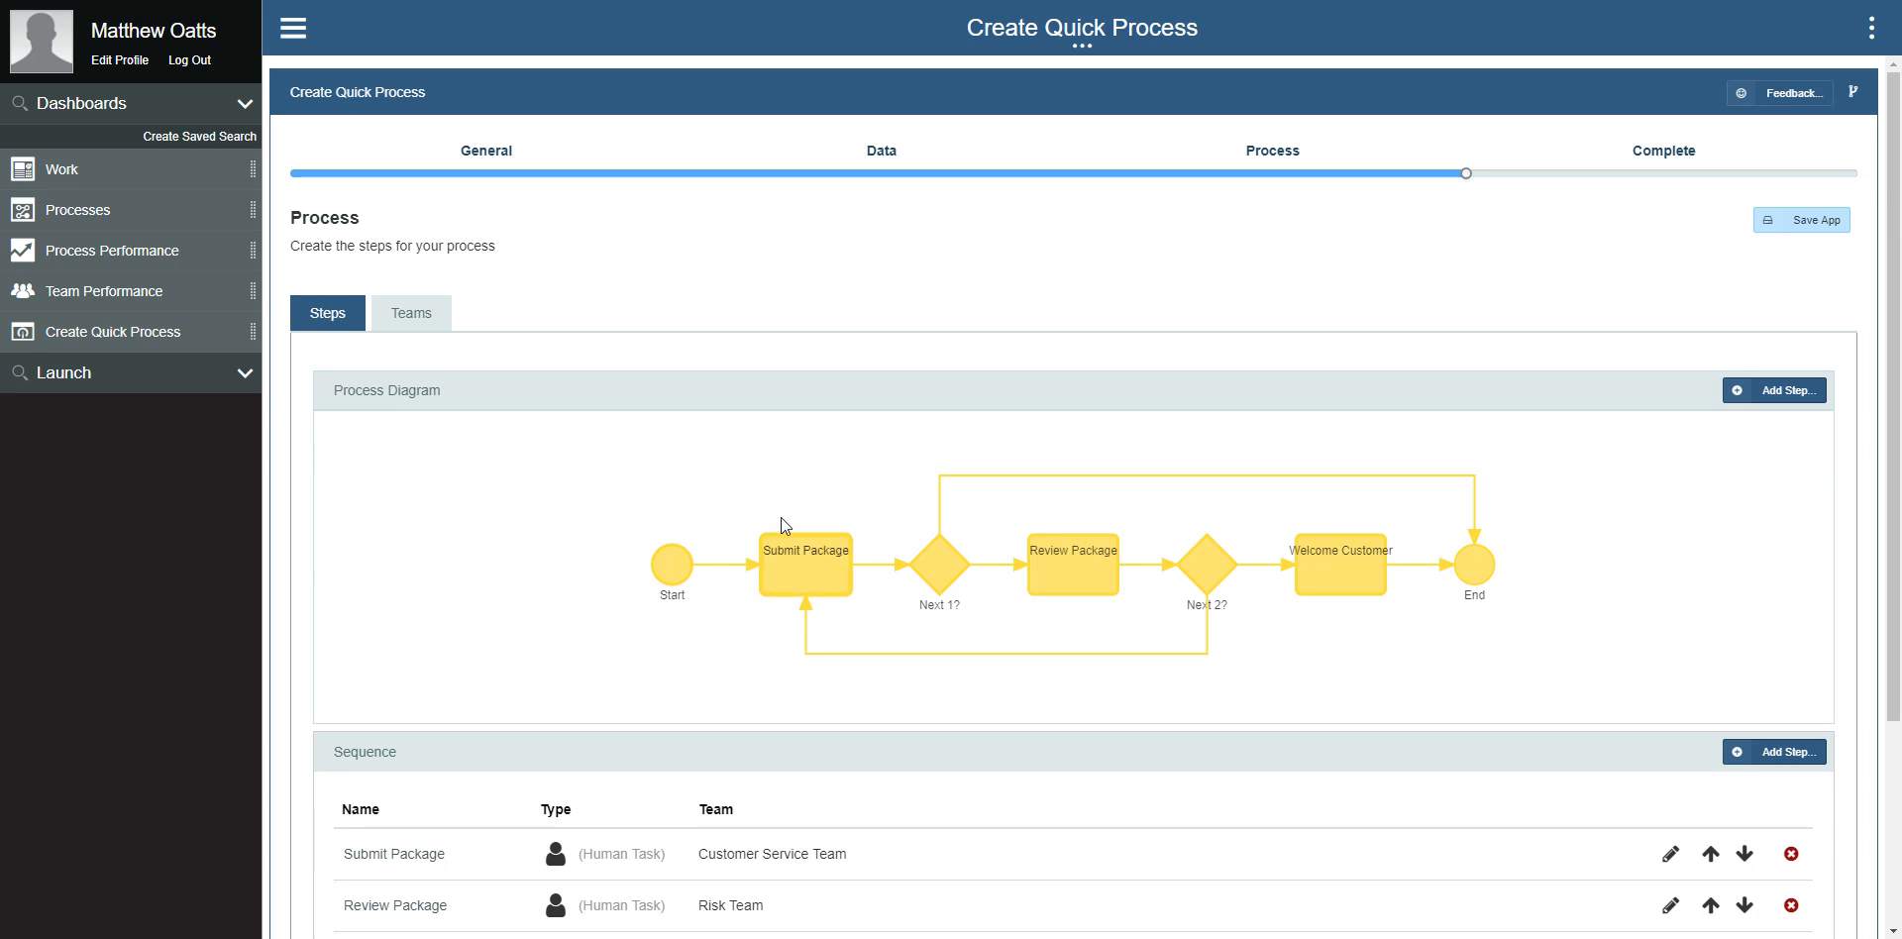
Step: Examine the service connector and the input and output mappings of the Submit Package step's Populate Credit Score to-do
{"action": "double_click", "coordinate": [783, 545]}
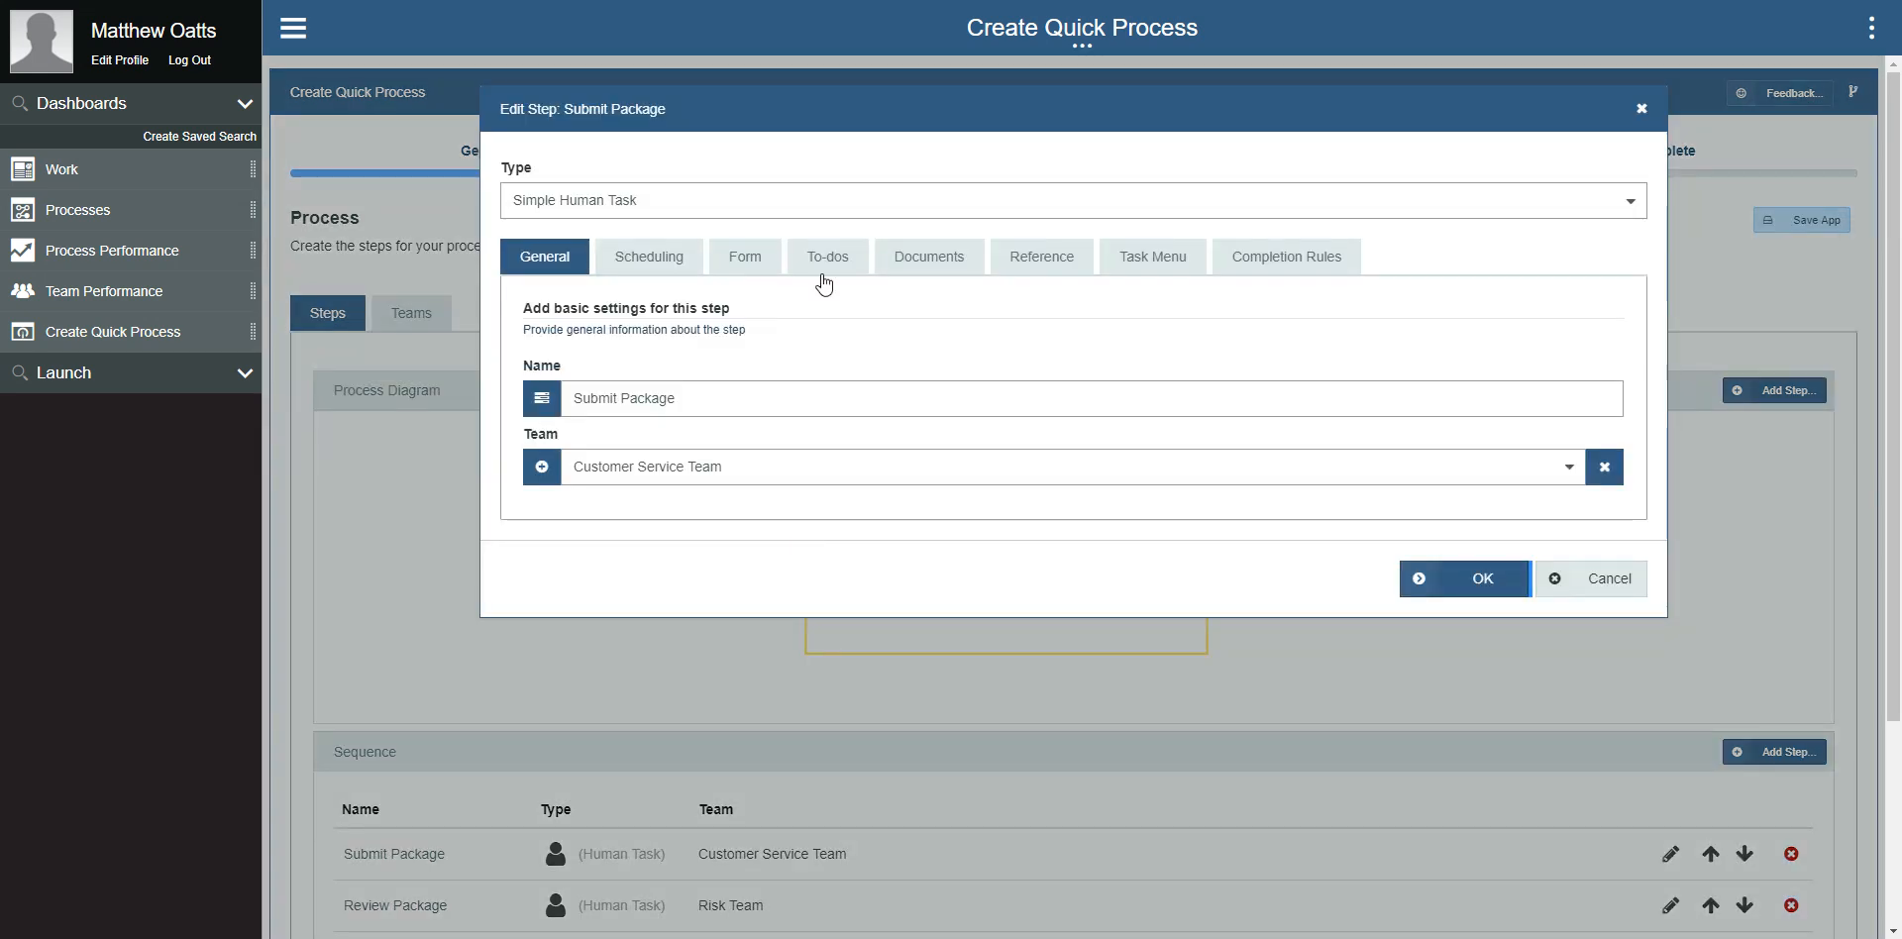
{"action": "left_click", "coordinate": [821, 277]}
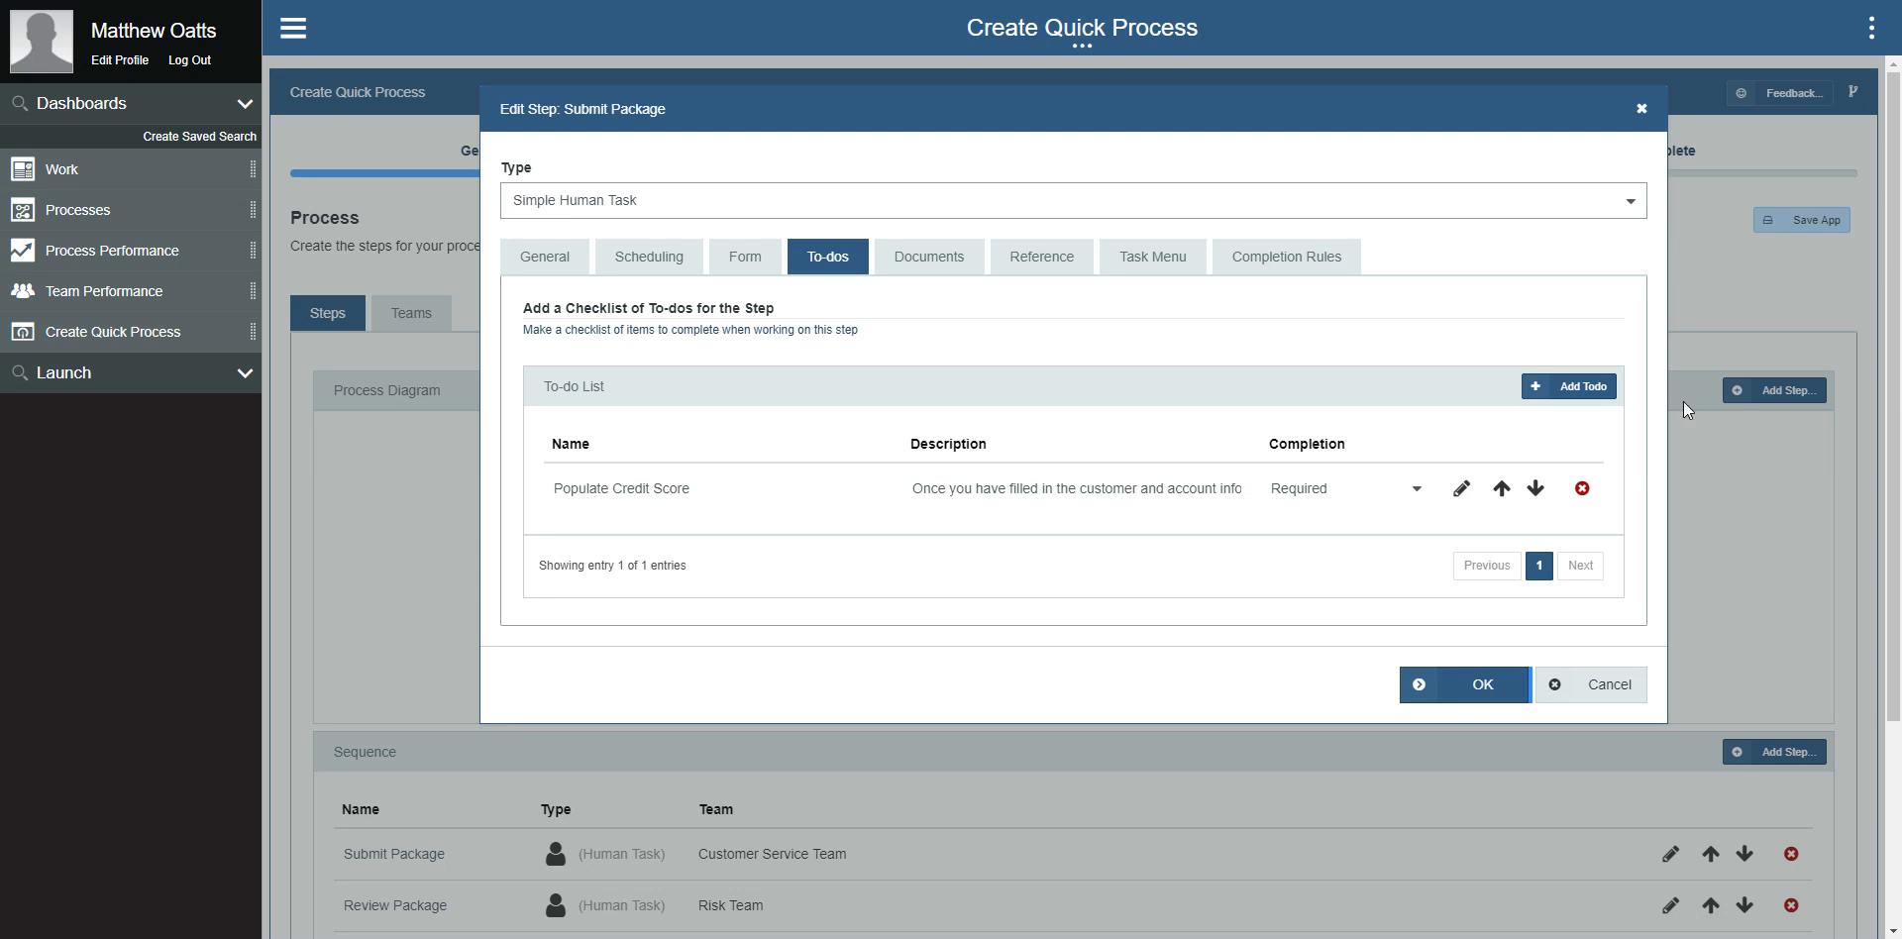
{"action": "left_click", "coordinate": [1461, 489]}
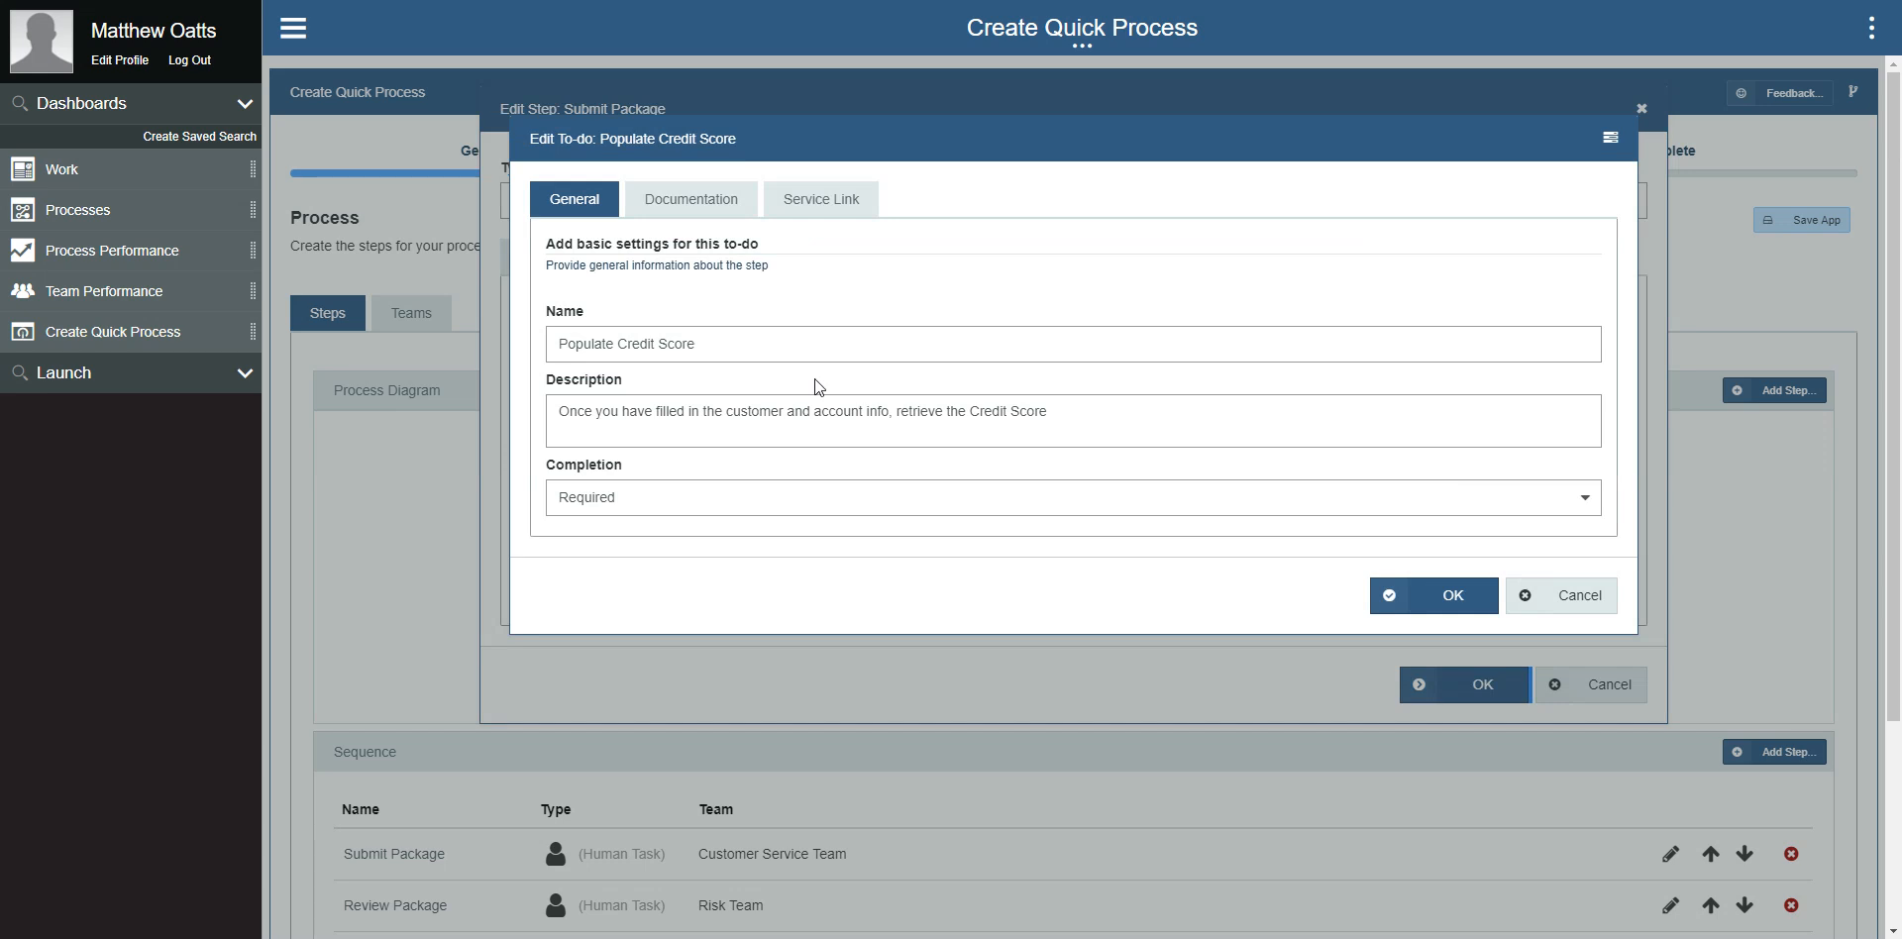
{"action": "left_click", "coordinate": [845, 206]}
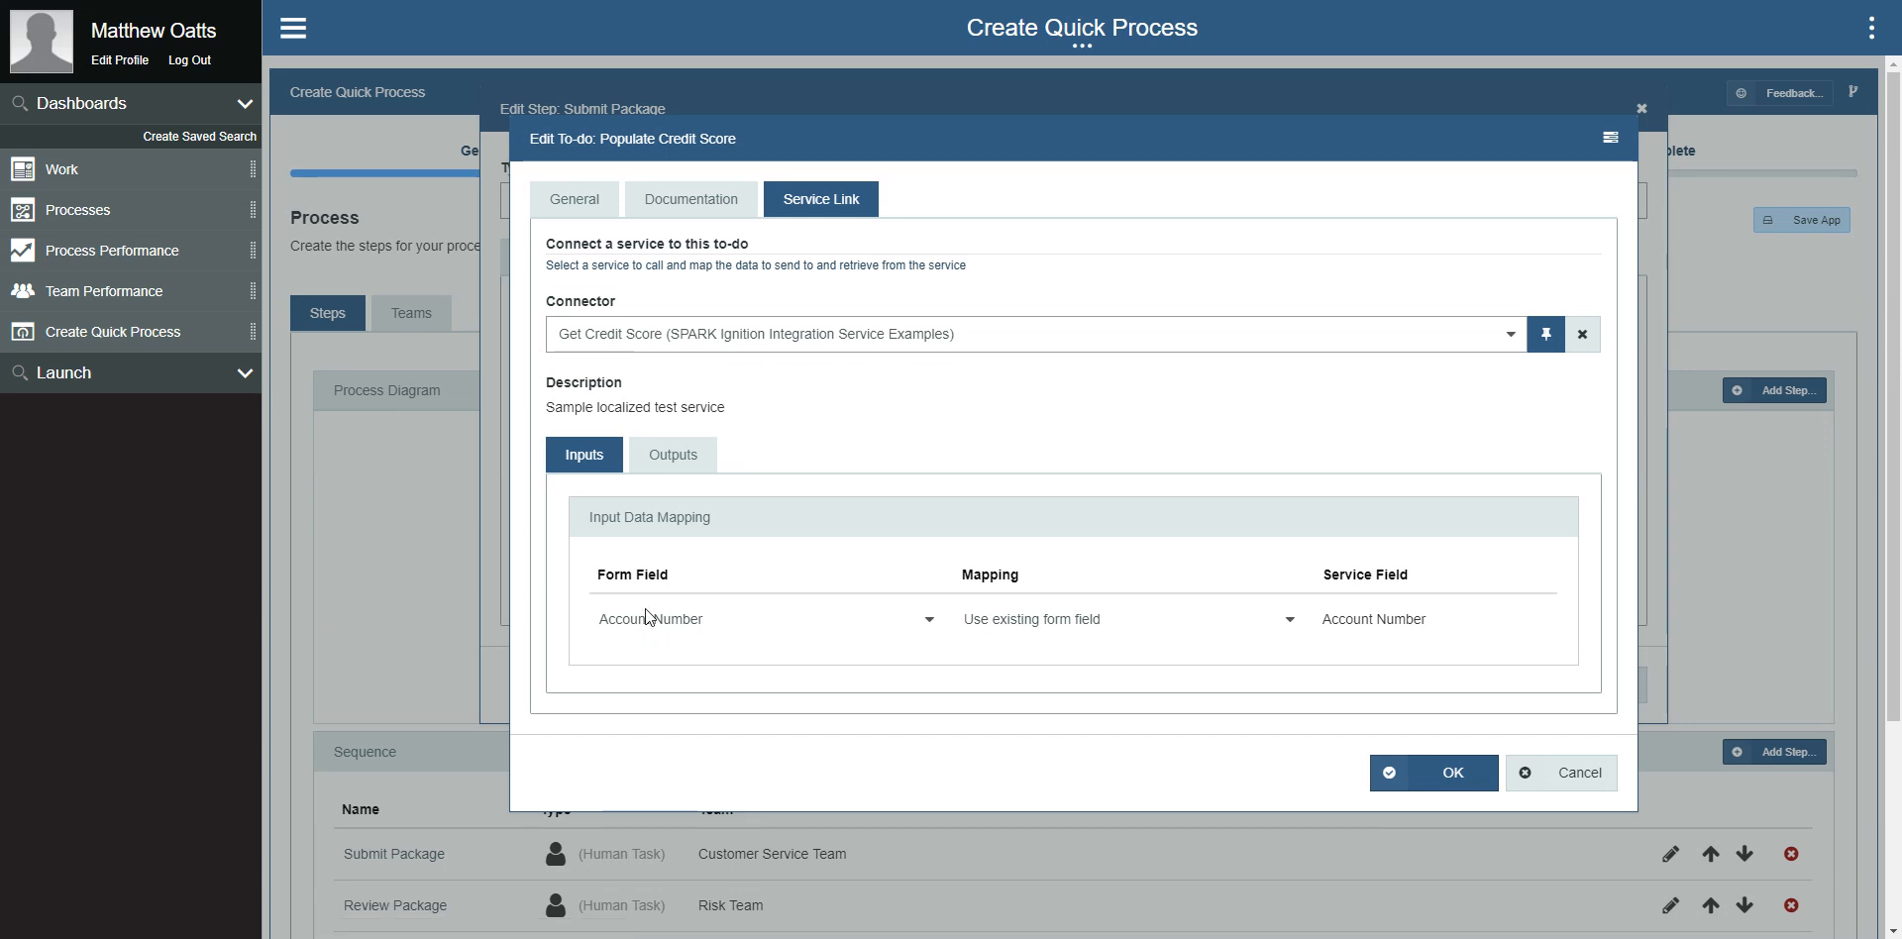
{"action": "left_click", "coordinate": [674, 462]}
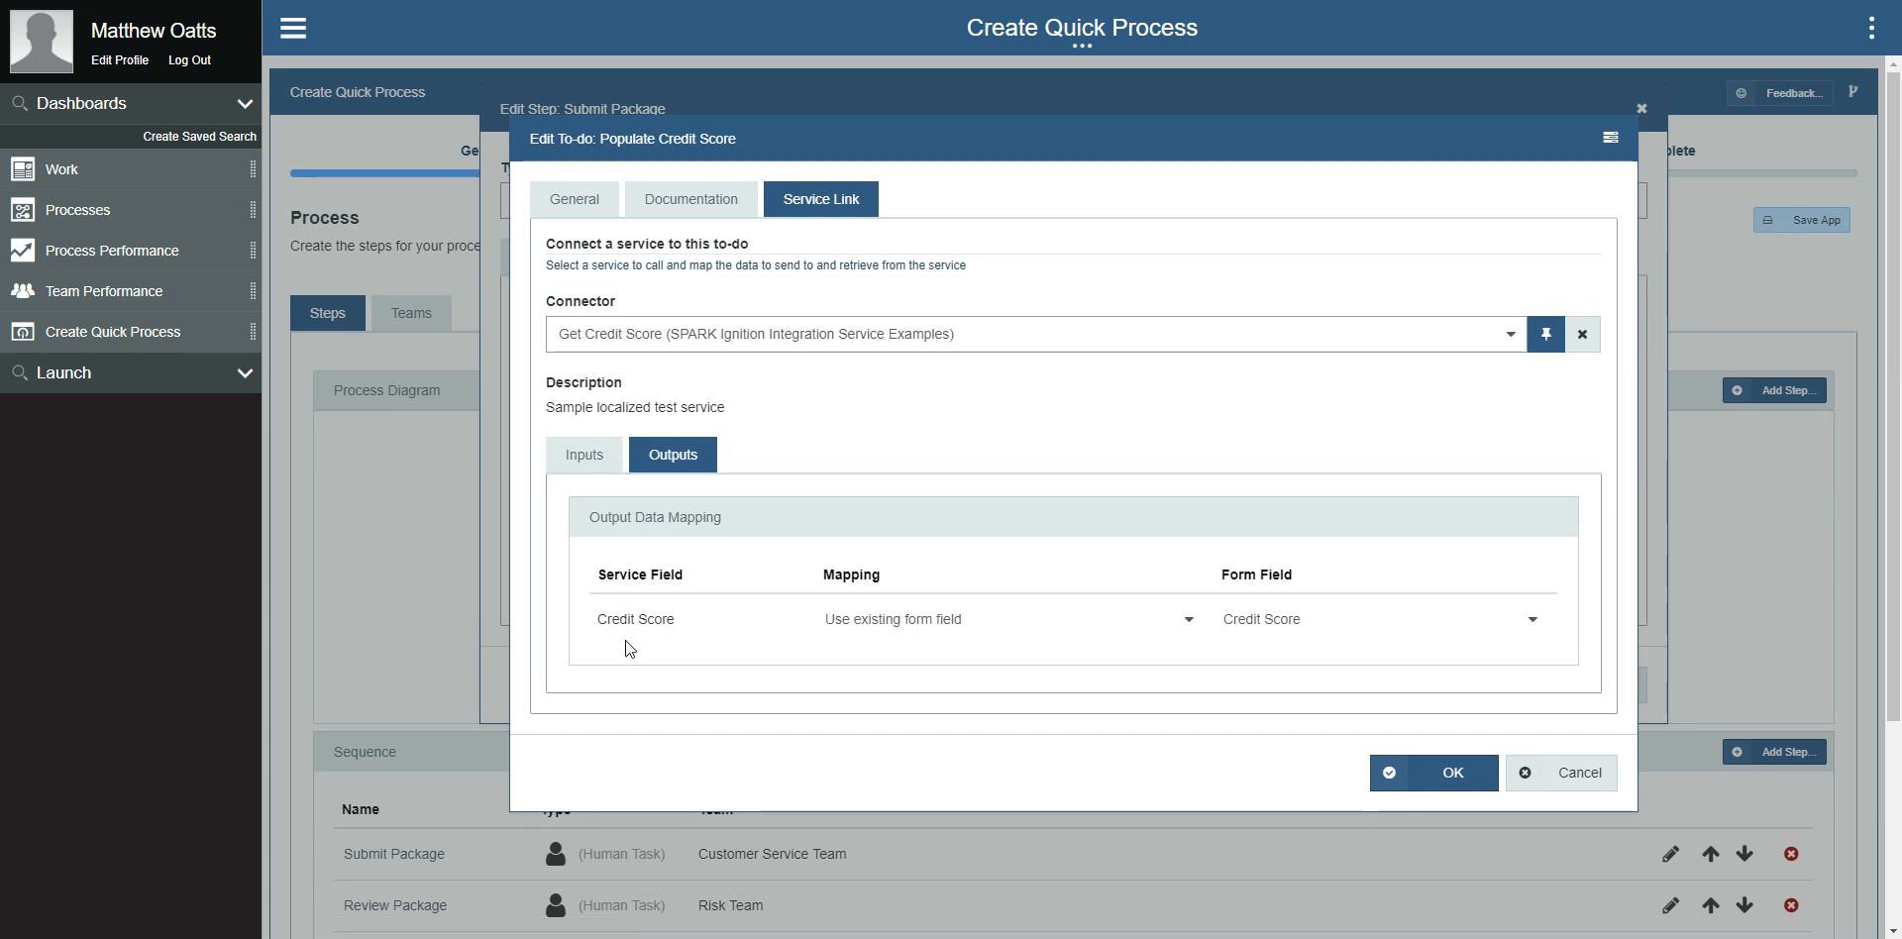
{"action": "left_click", "coordinate": [1526, 780]}
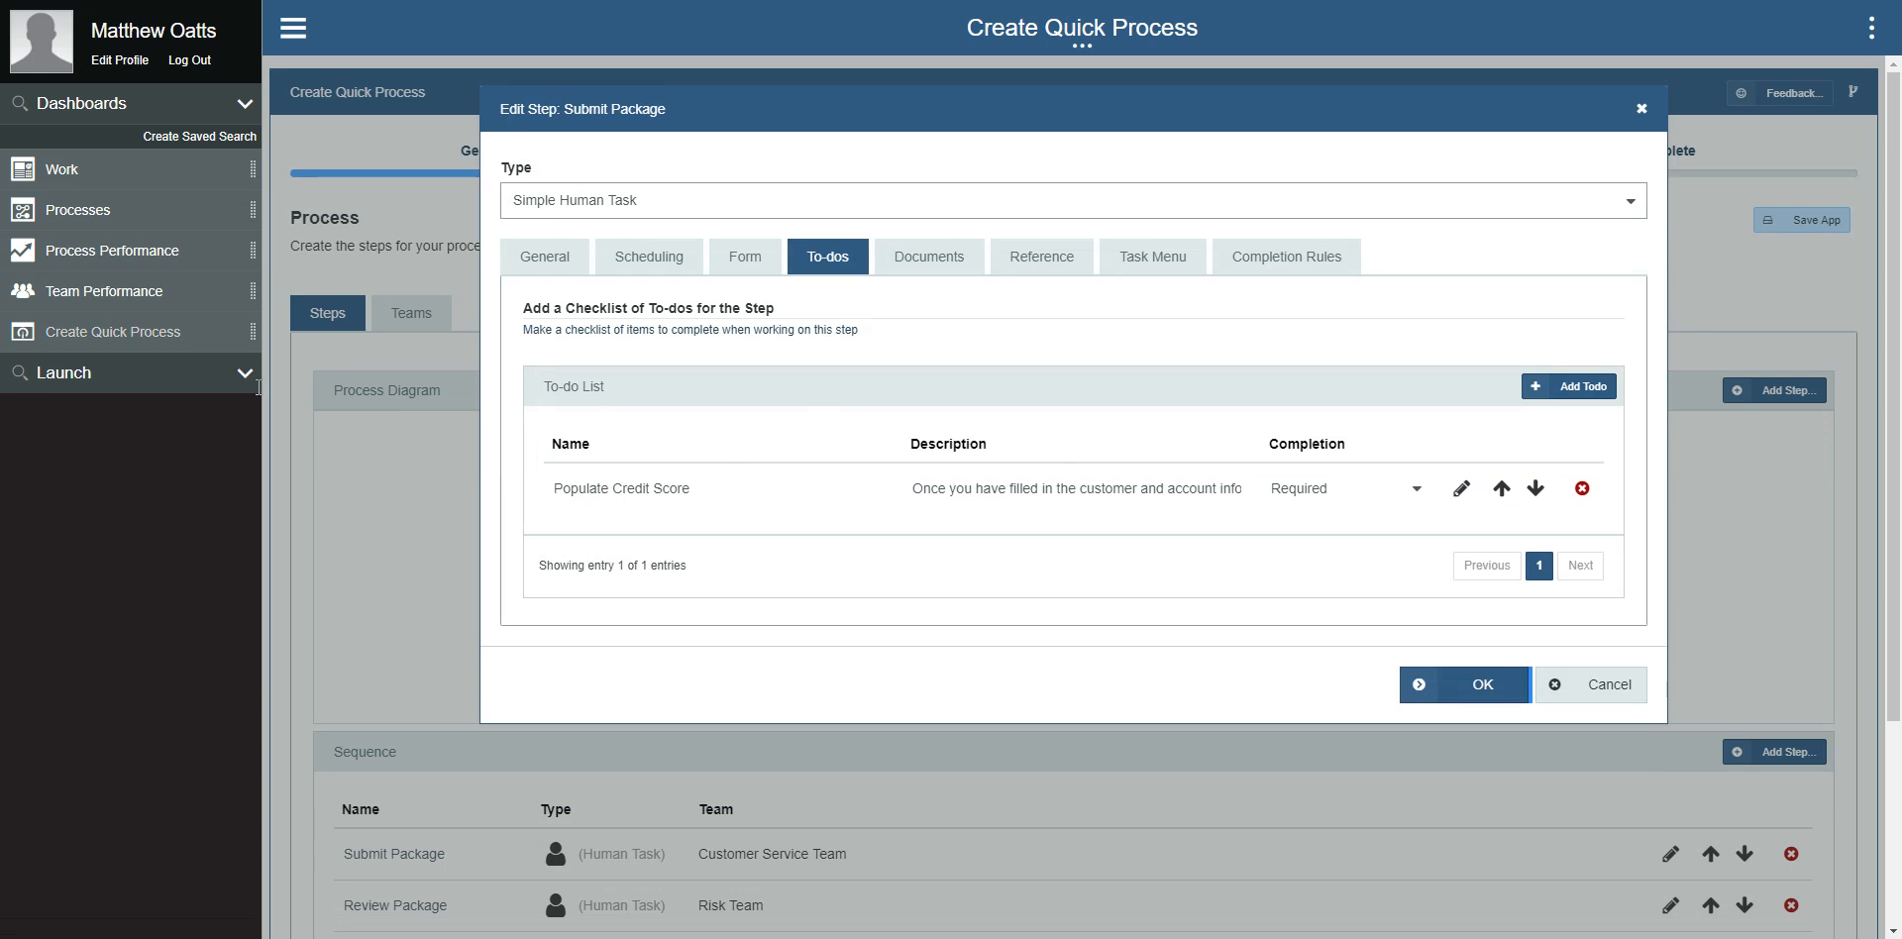
Step: Examine the service connector and input and output mappings of the Welcome Customer step's Send Welcome Email to-do without changing them
{"action": "left_click", "coordinate": [1588, 684]}
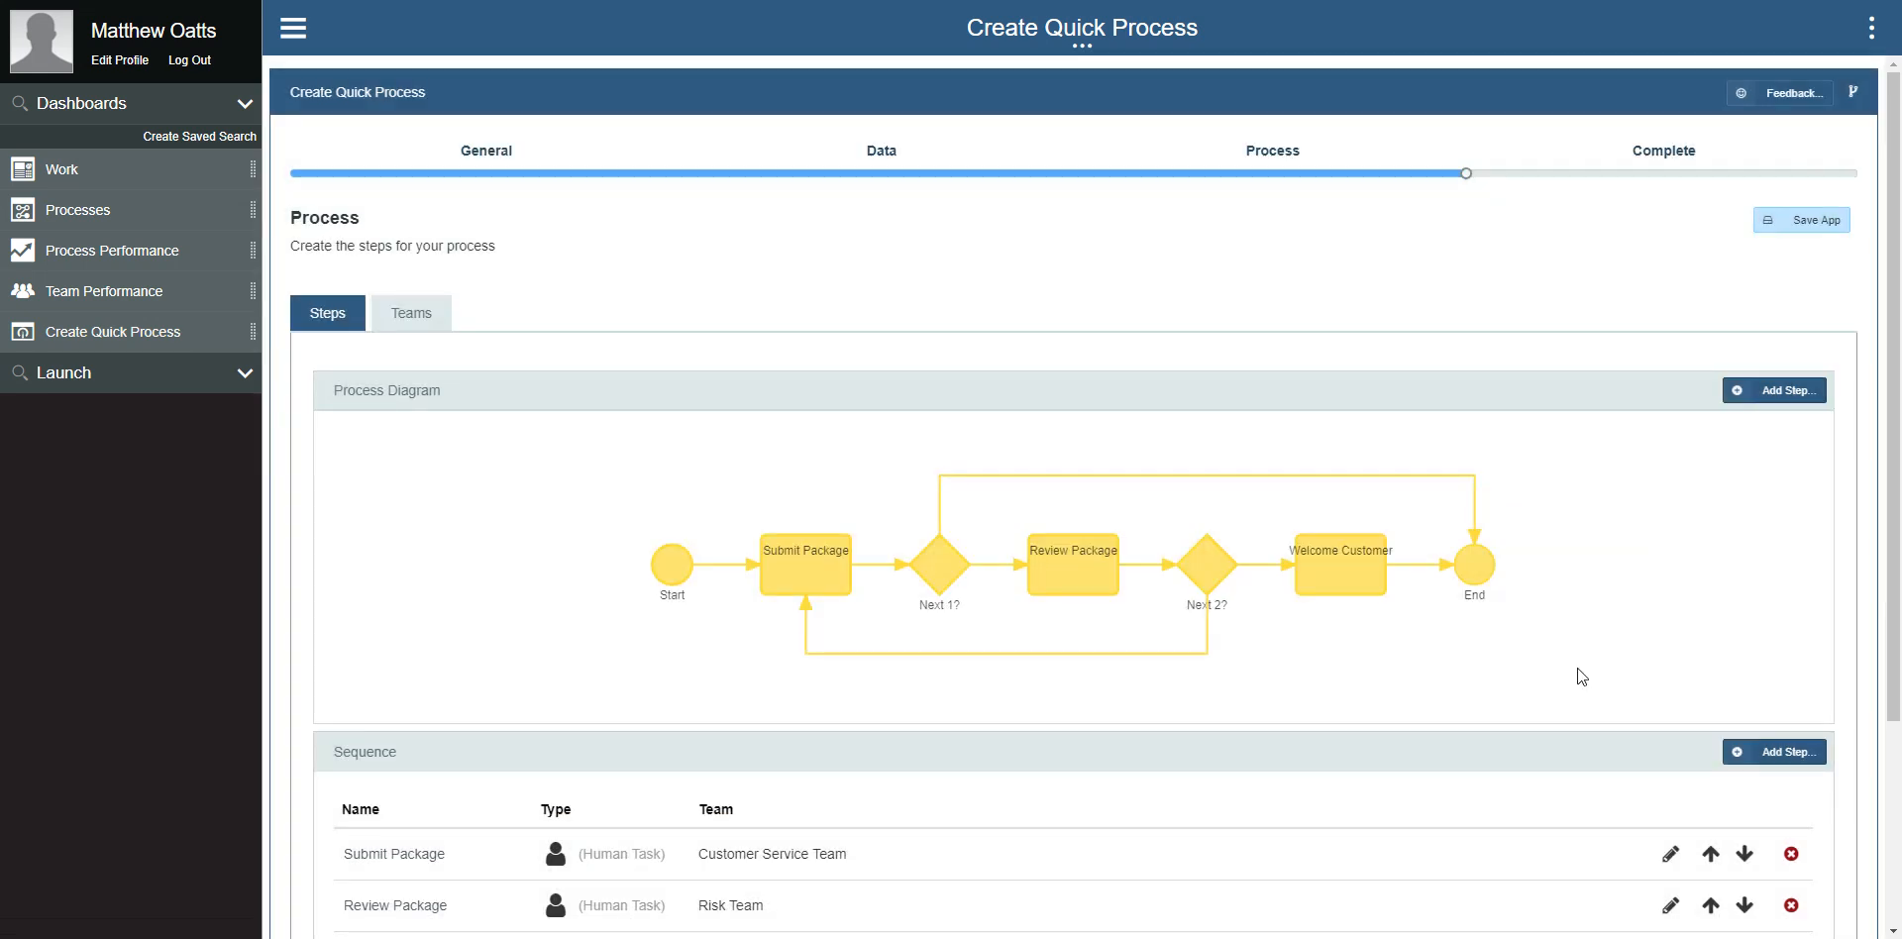
{"action": "double_click", "coordinate": [1304, 579]}
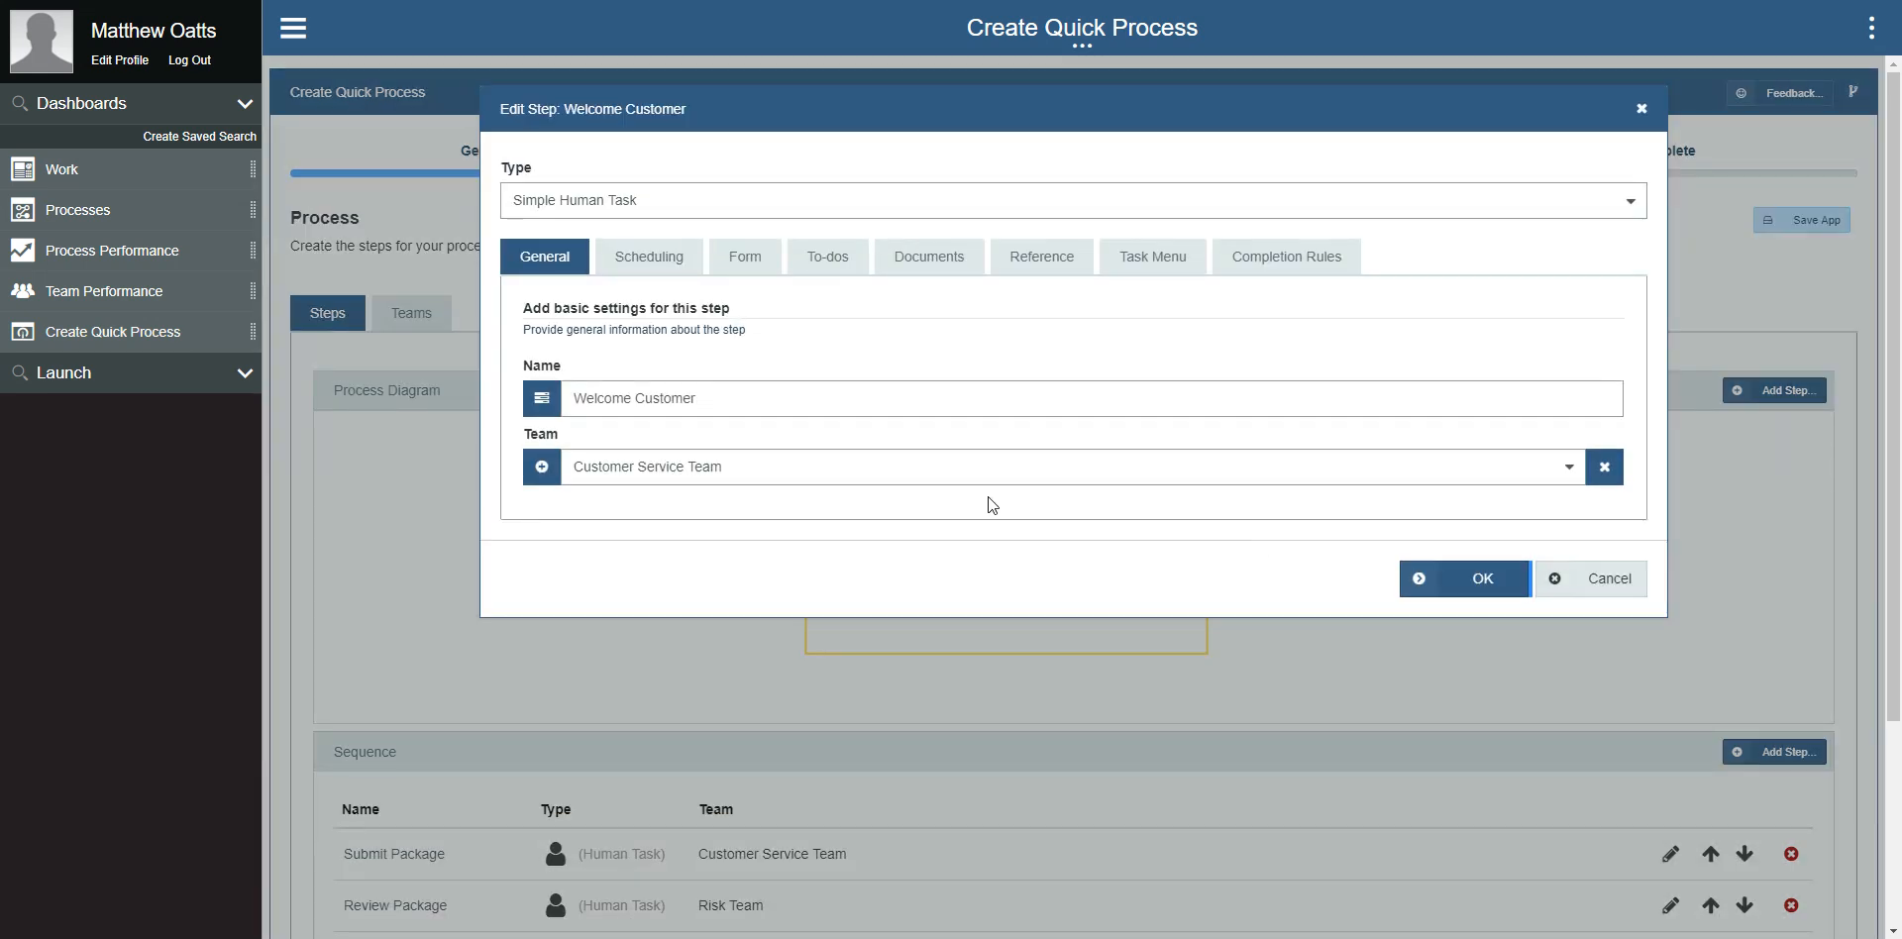
{"action": "left_click", "coordinate": [799, 258]}
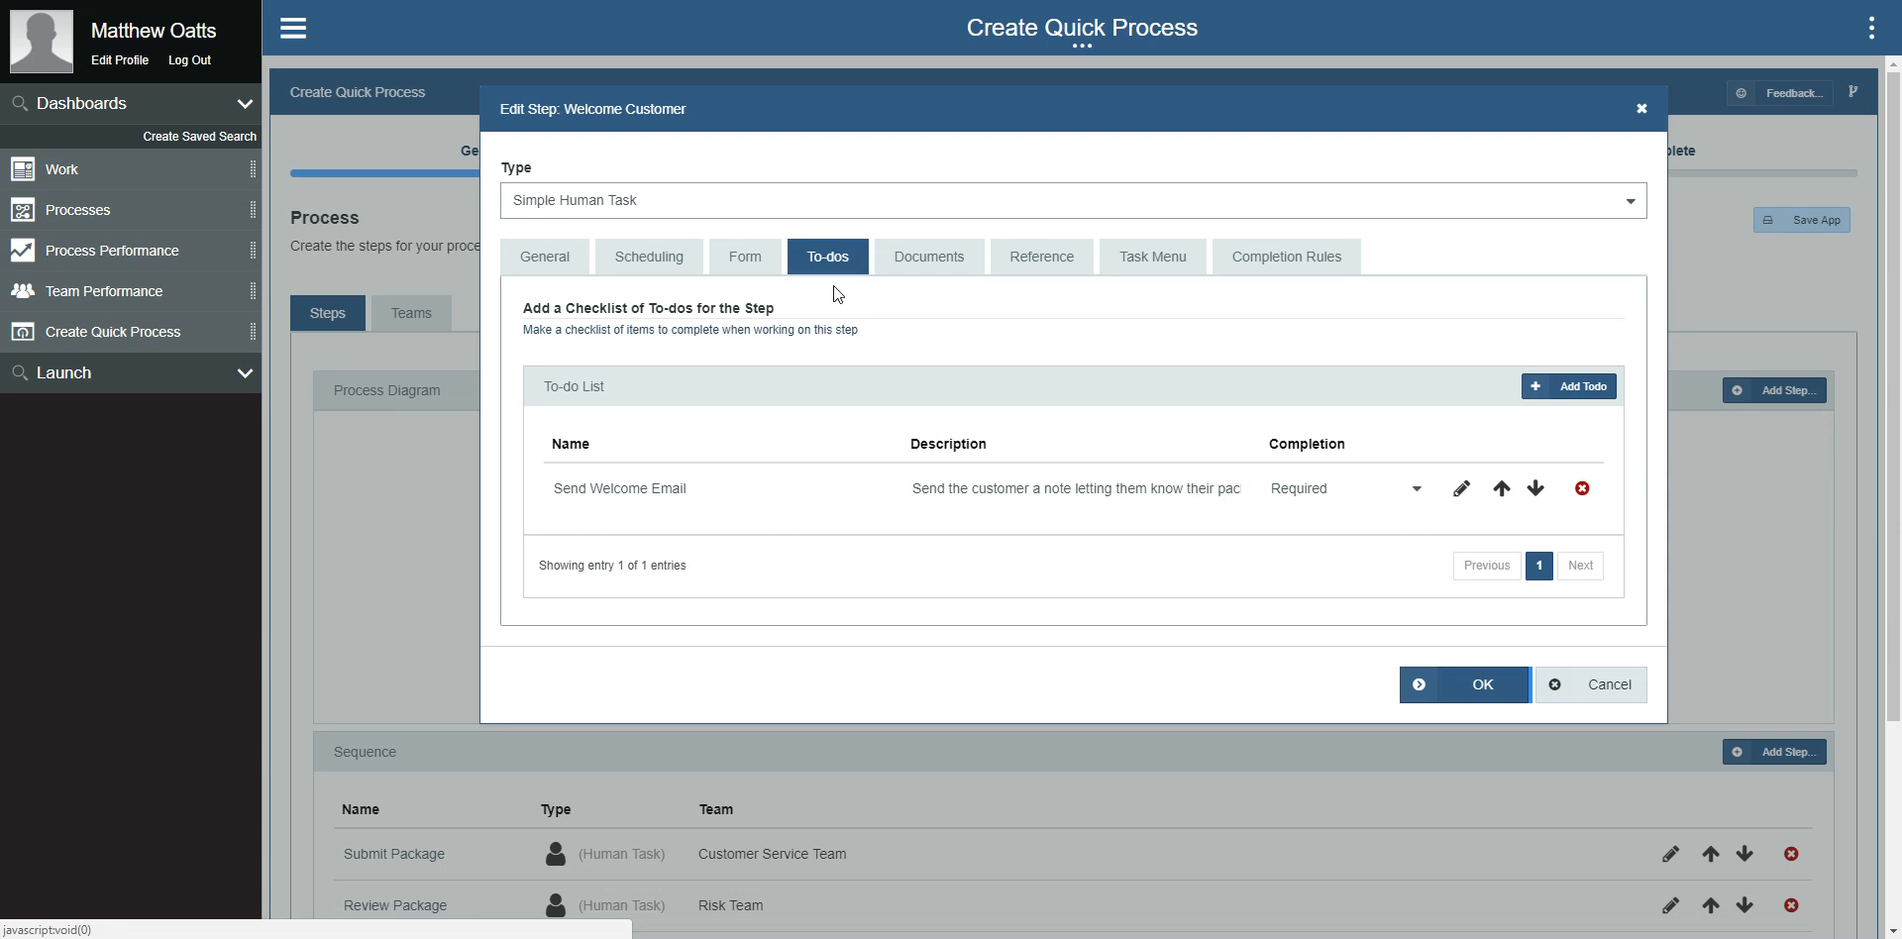
{"action": "left_click", "coordinate": [1462, 489]}
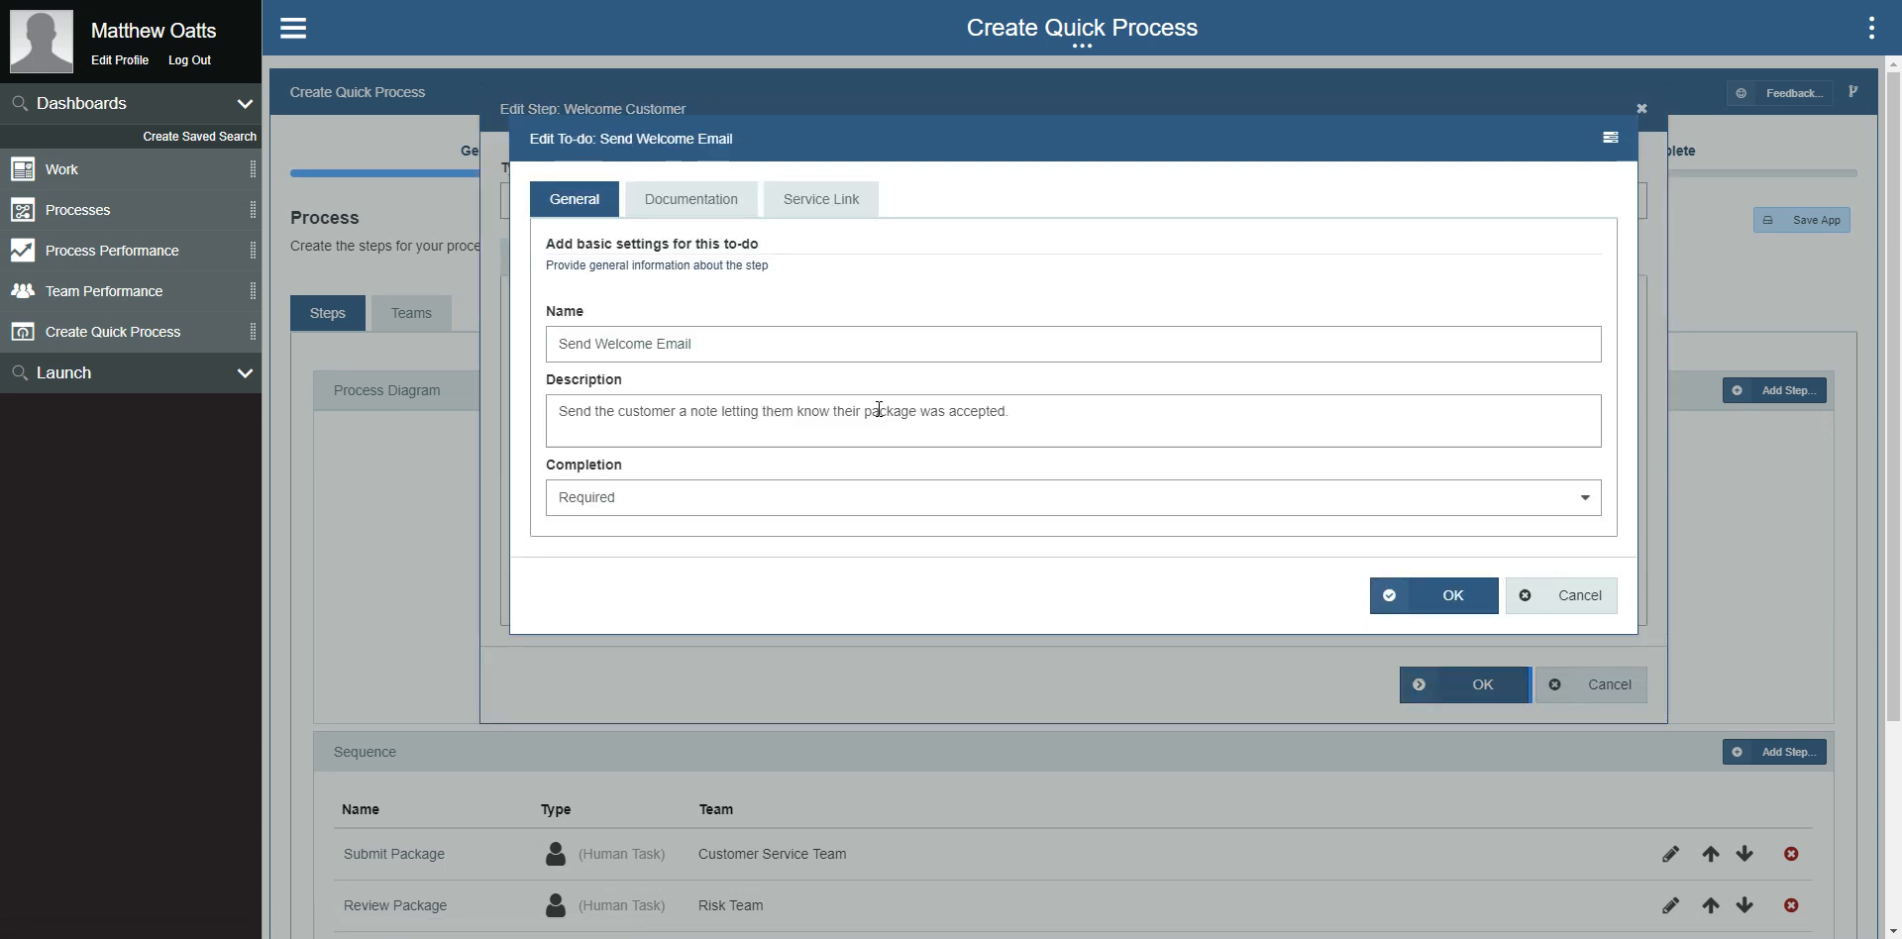
{"action": "left_click", "coordinate": [838, 202]}
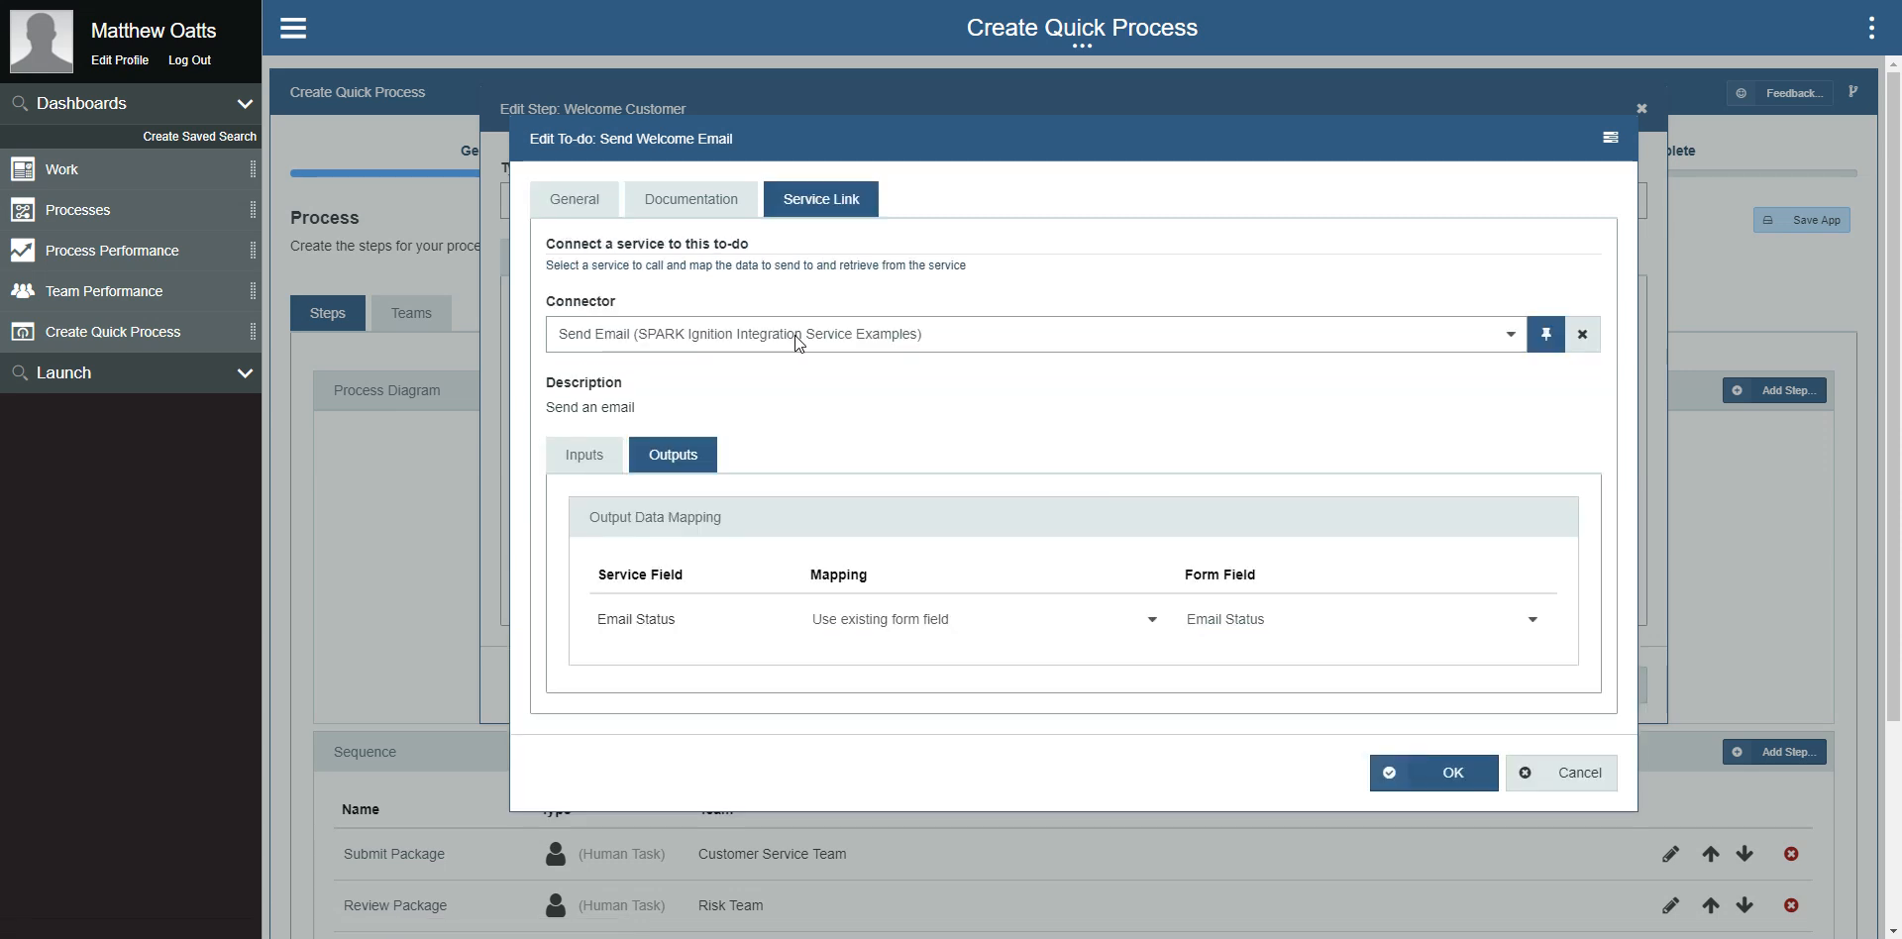
{"action": "left_click", "coordinate": [606, 463]}
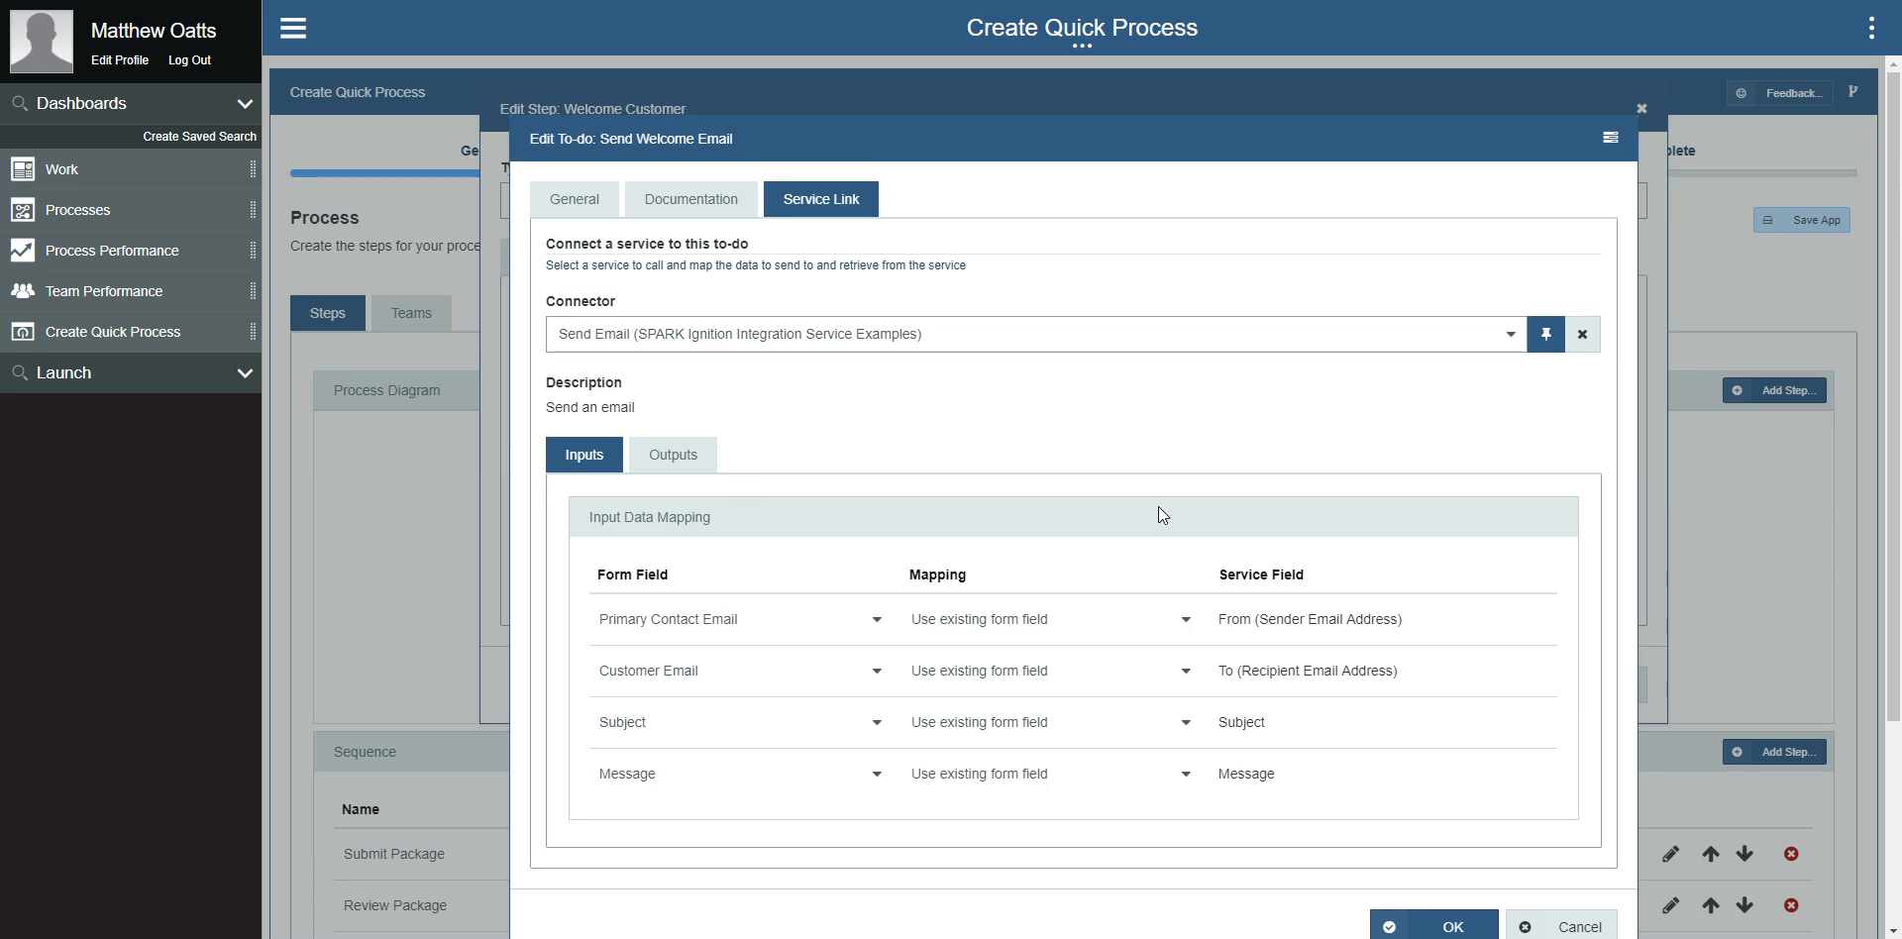
{"action": "left_click", "coordinate": [1557, 927]}
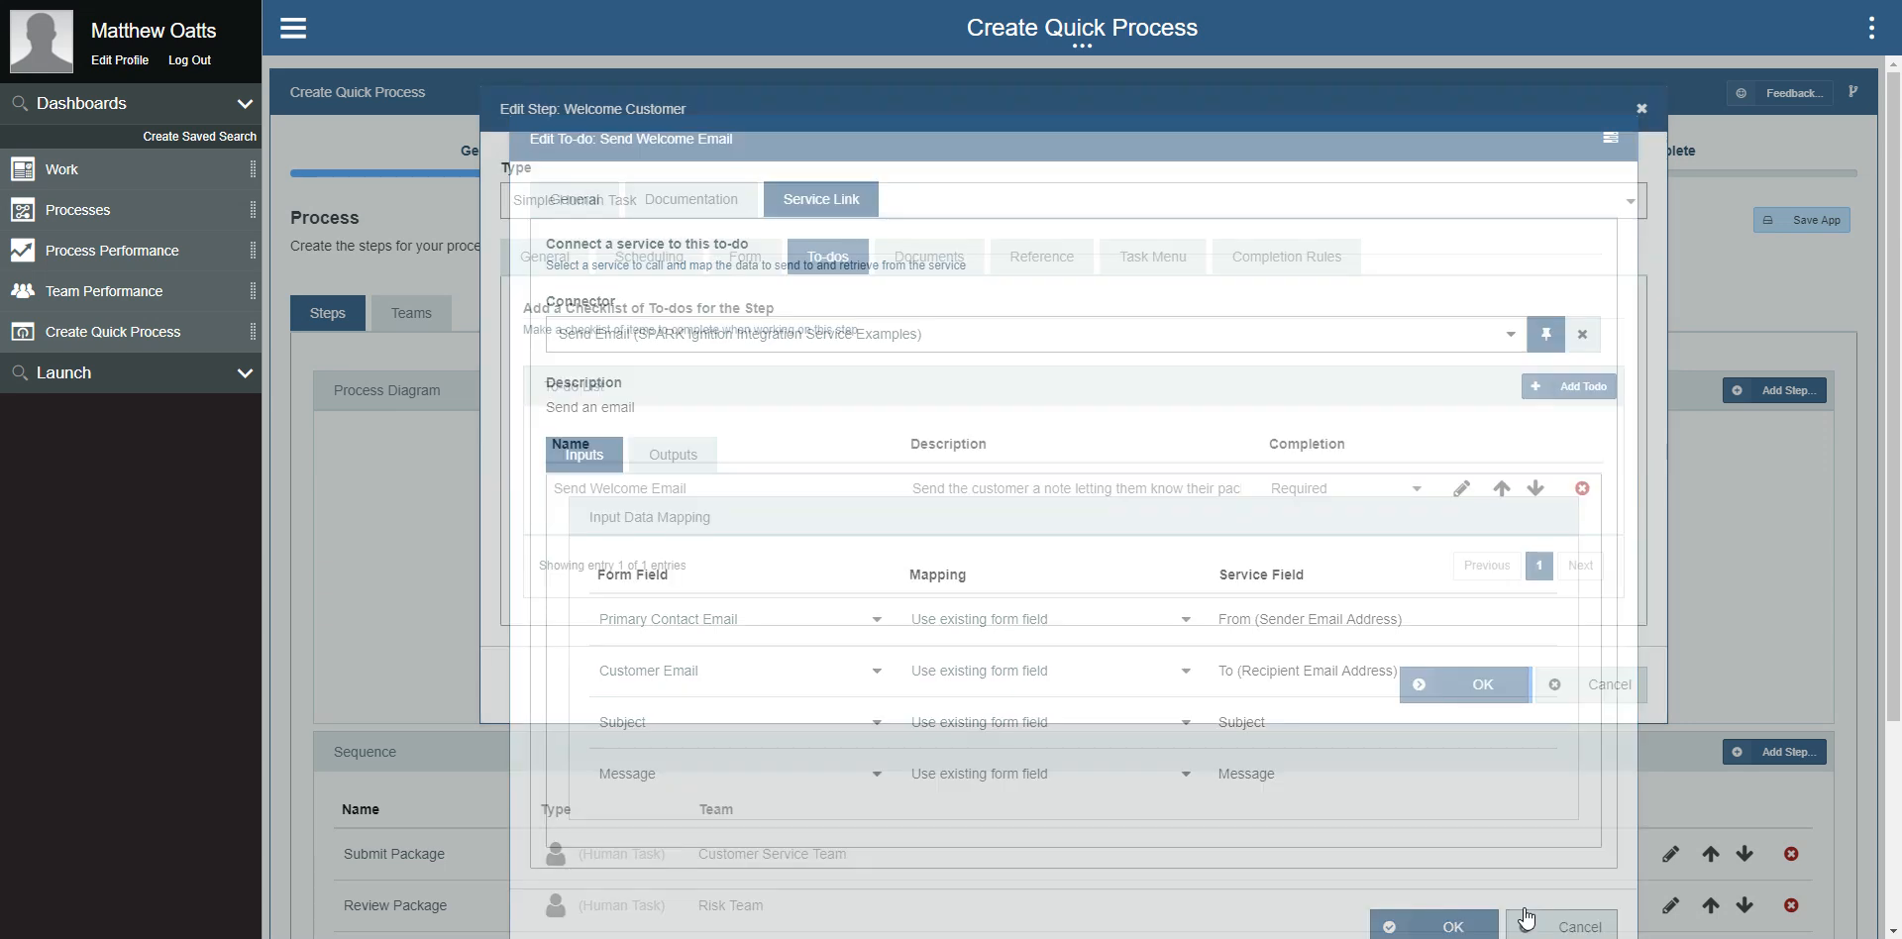
{"action": "left_click", "coordinate": [1579, 688]}
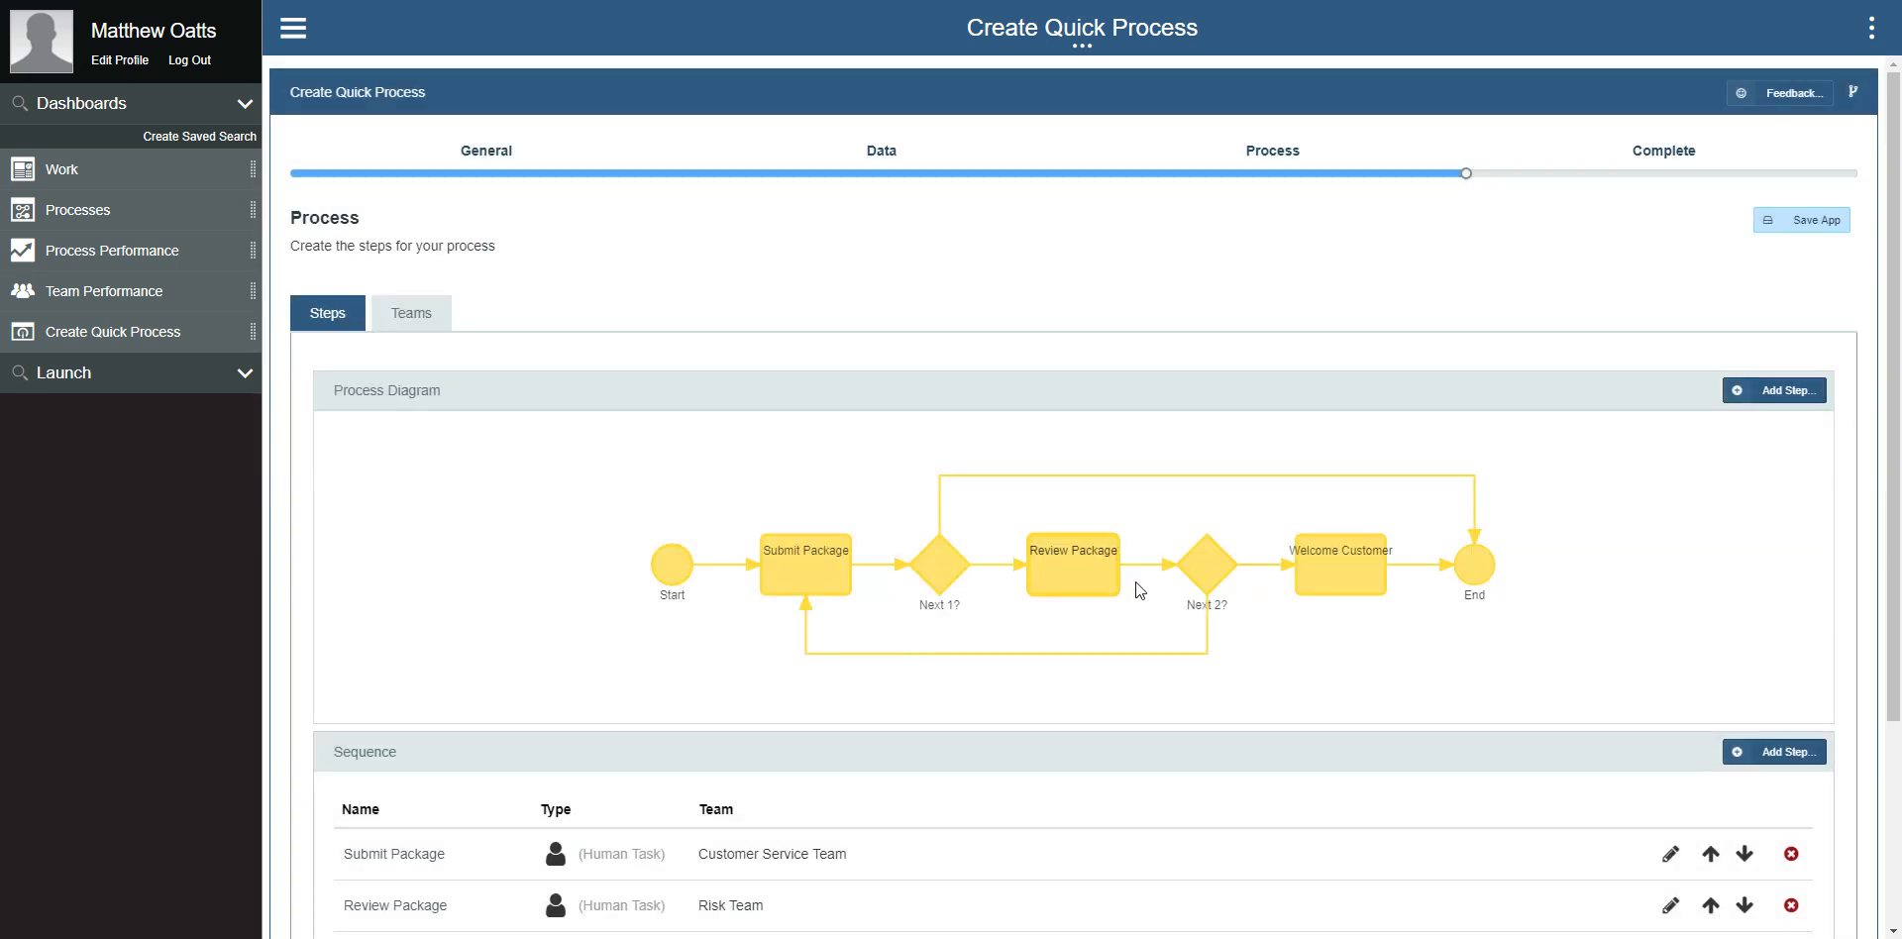
Step: Advance to the Complete stage and publish the Customer Package Approval app to Production (RUN ProcessServer)
{"action": "scroll", "coordinate": [1167, 592], "scroll_direction": "down", "scroll_amount": 3}
{"action": "left_click", "coordinate": [1774, 887]}
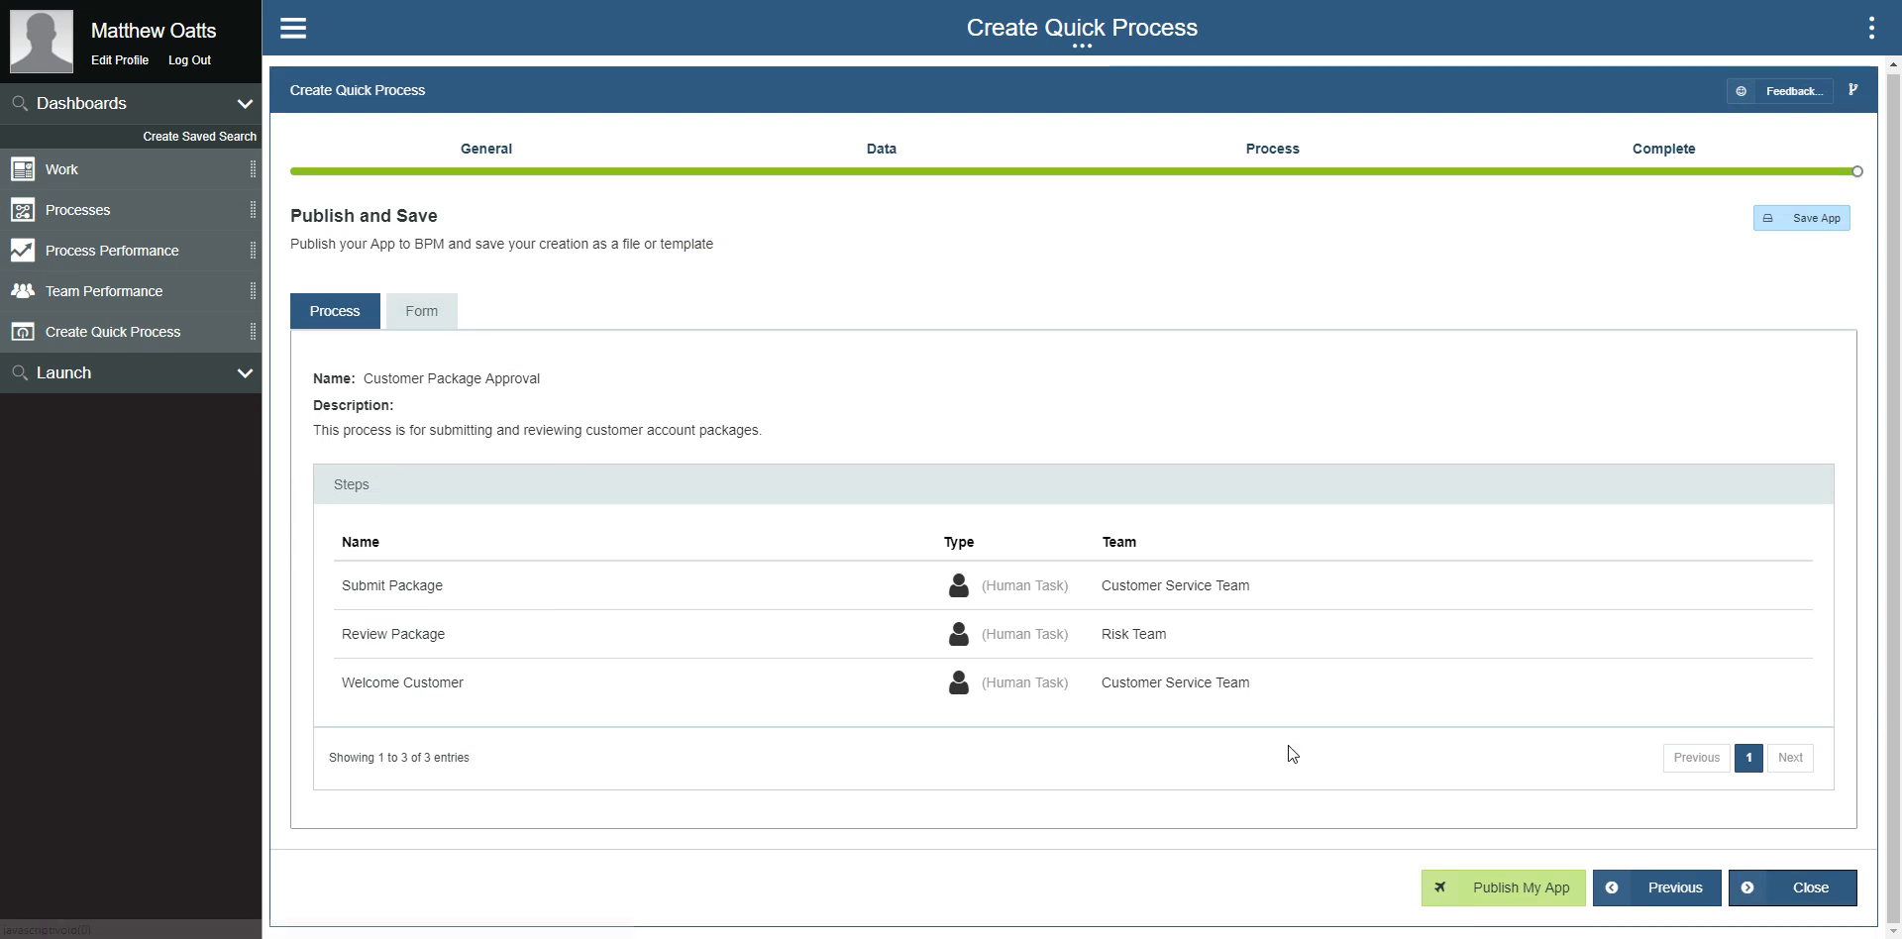
{"action": "left_click", "coordinate": [1508, 889]}
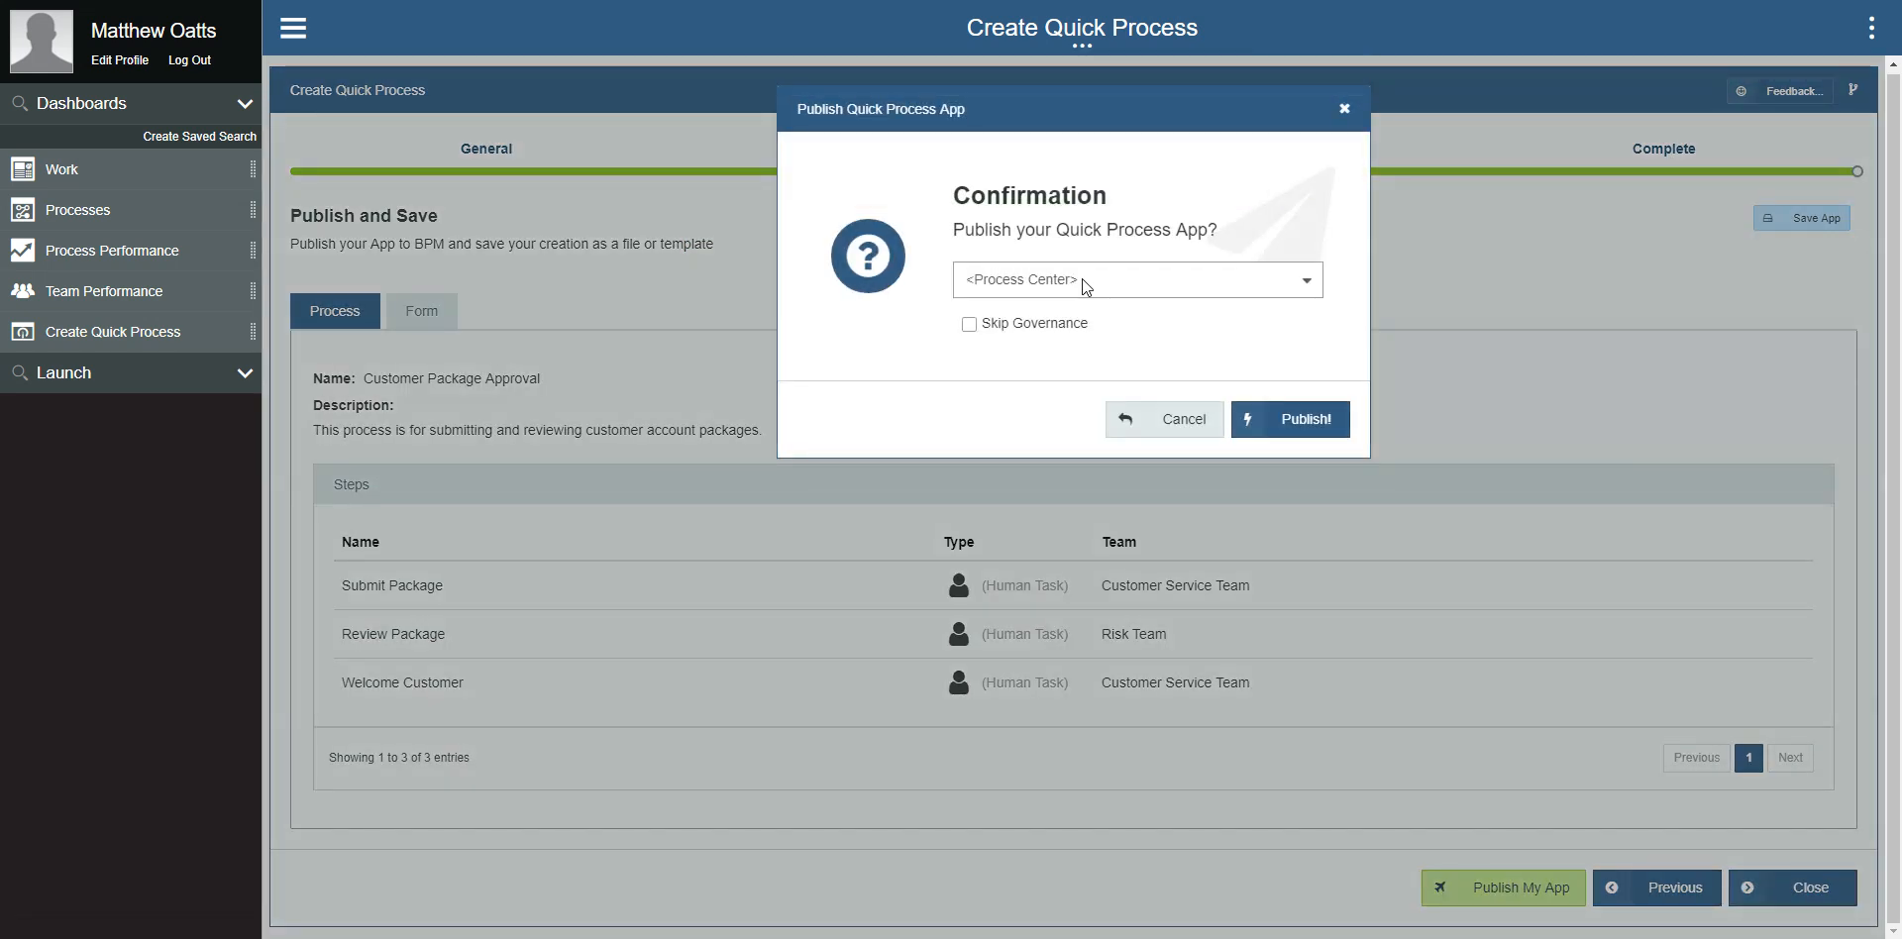
{"action": "left_click", "coordinate": [1080, 278]}
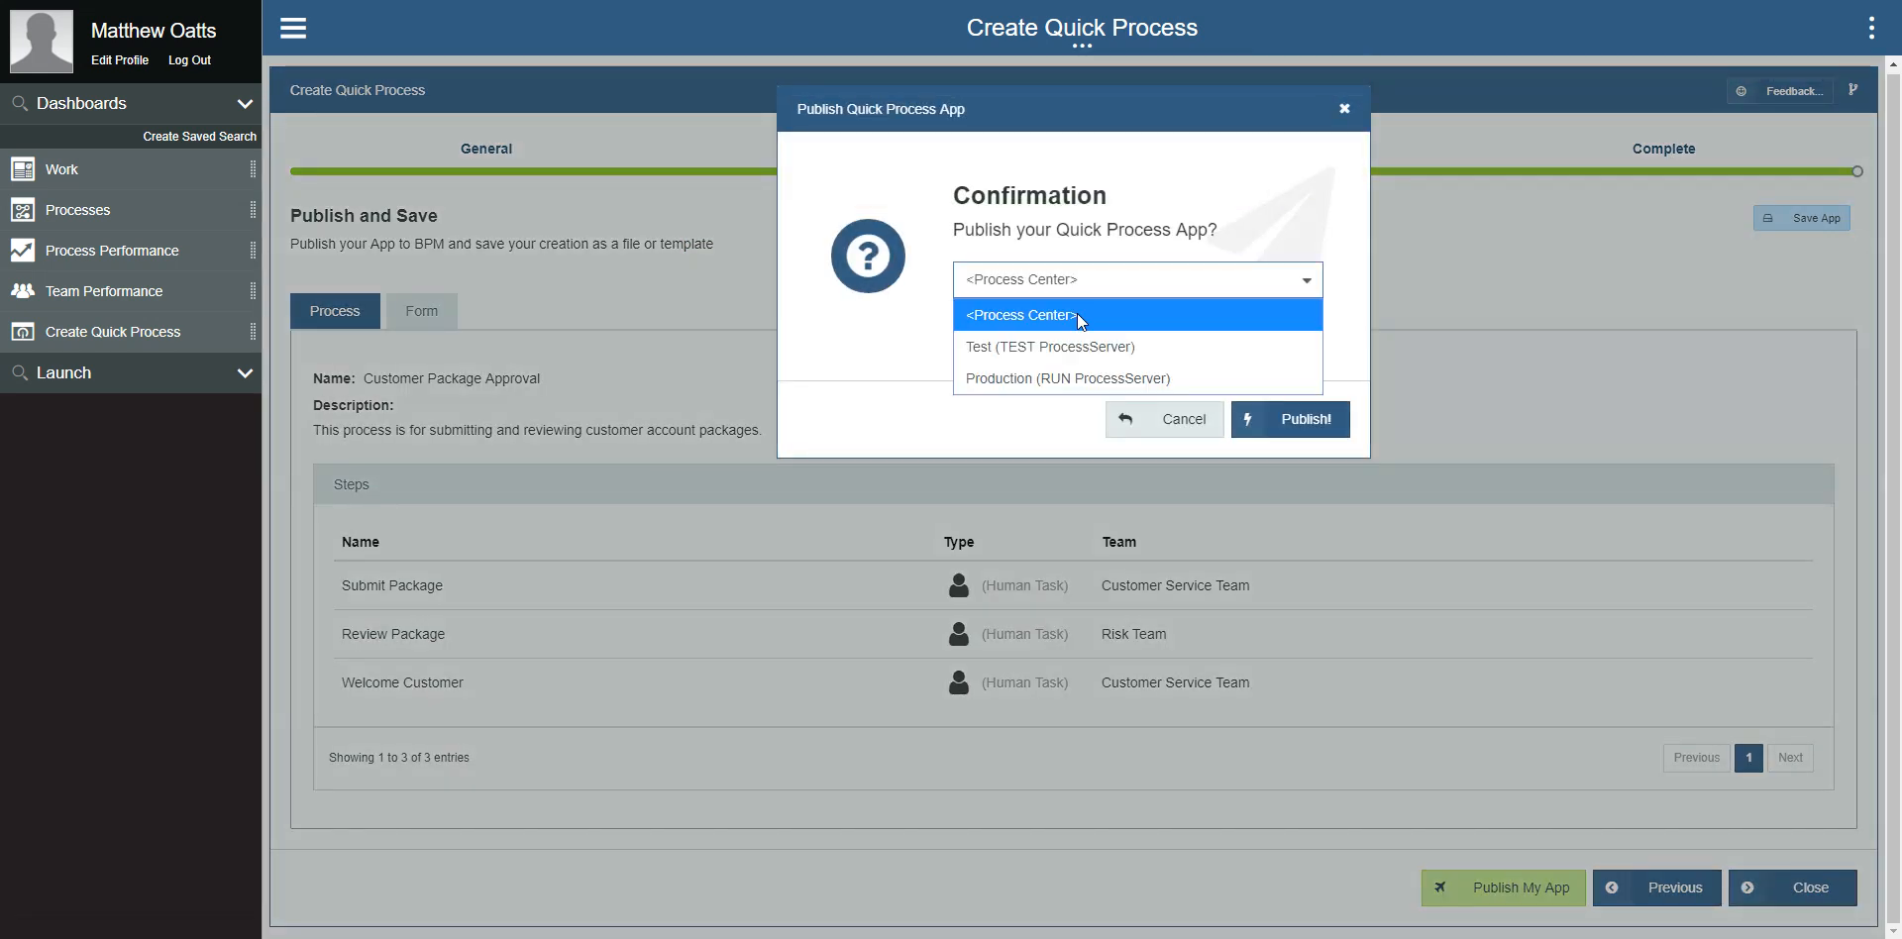
{"action": "left_click", "coordinate": [1062, 377]}
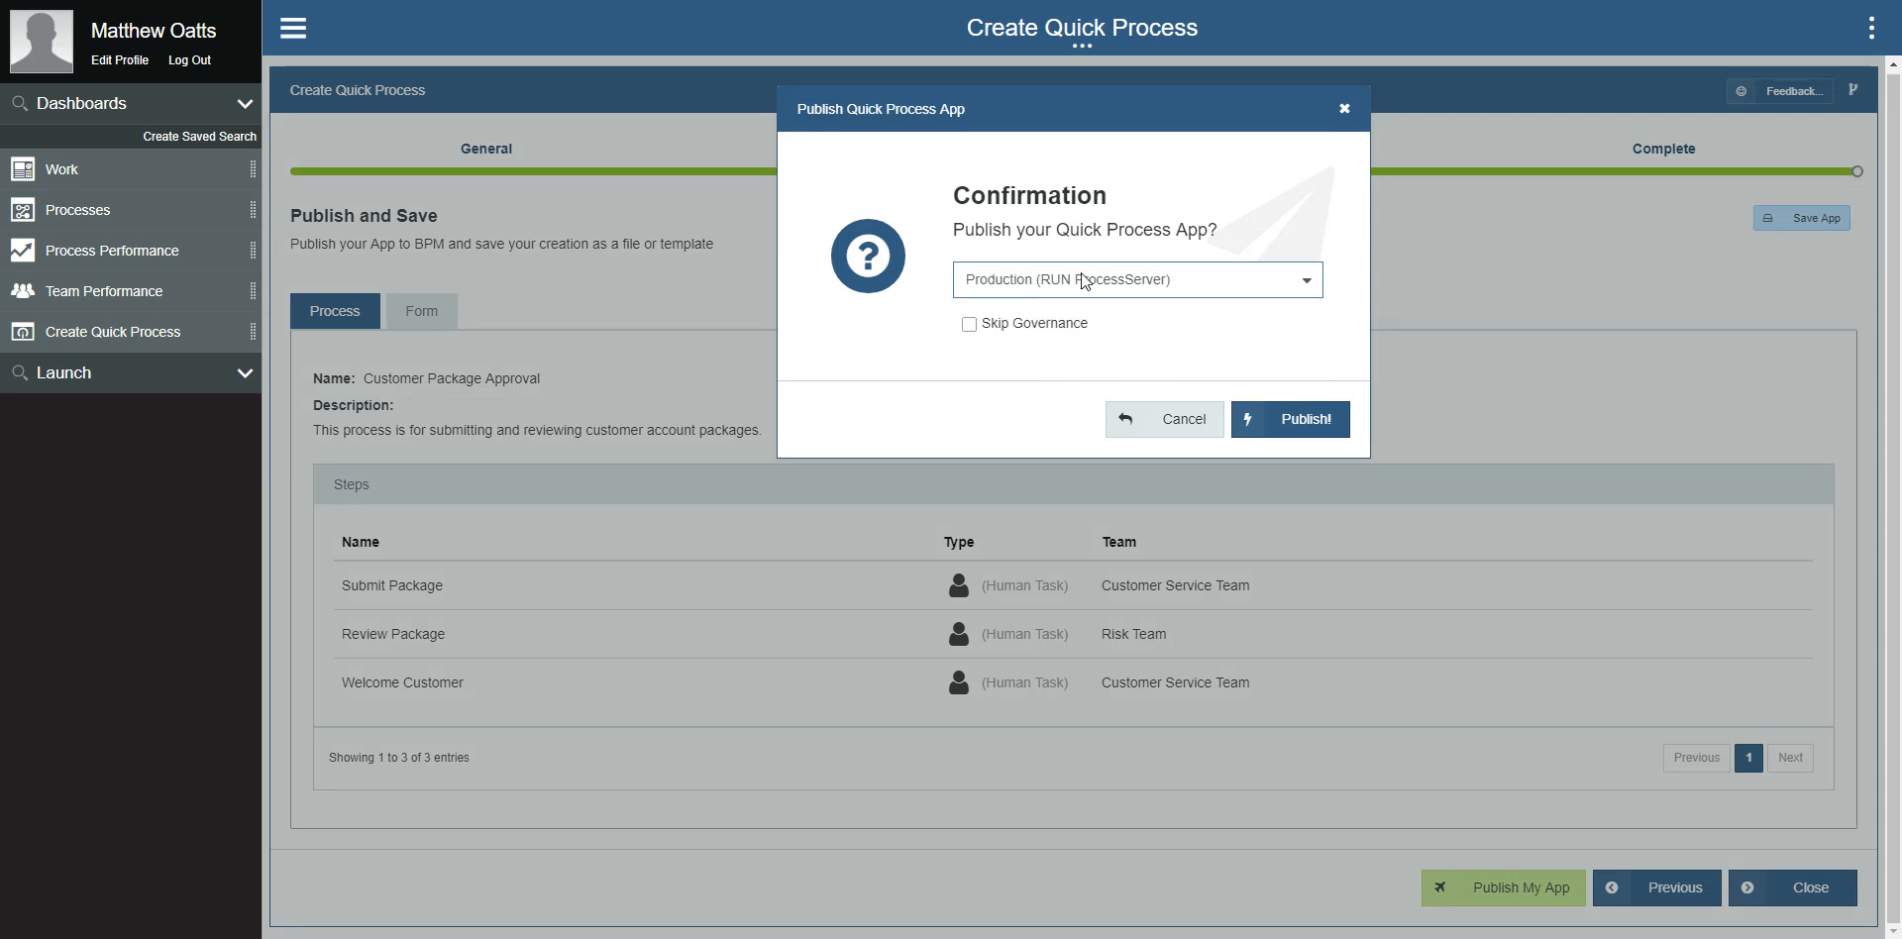
{"action": "left_click", "coordinate": [1280, 420]}
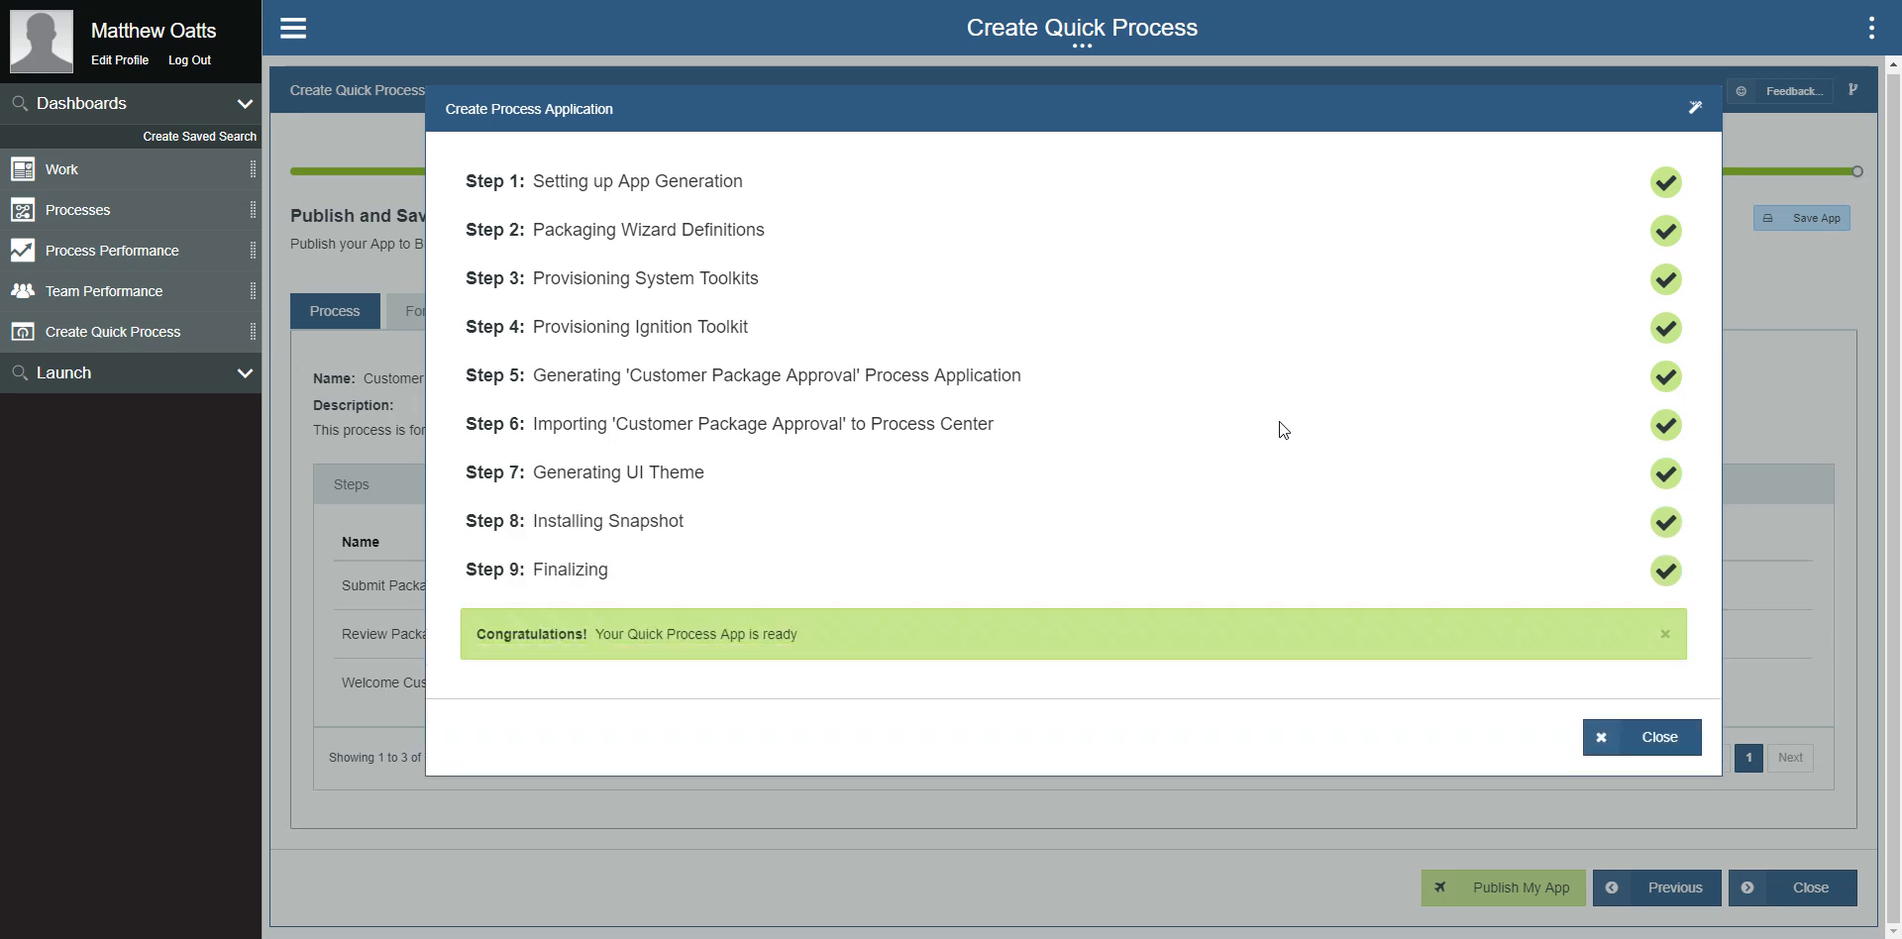
{"action": "left_click", "coordinate": [1612, 738]}
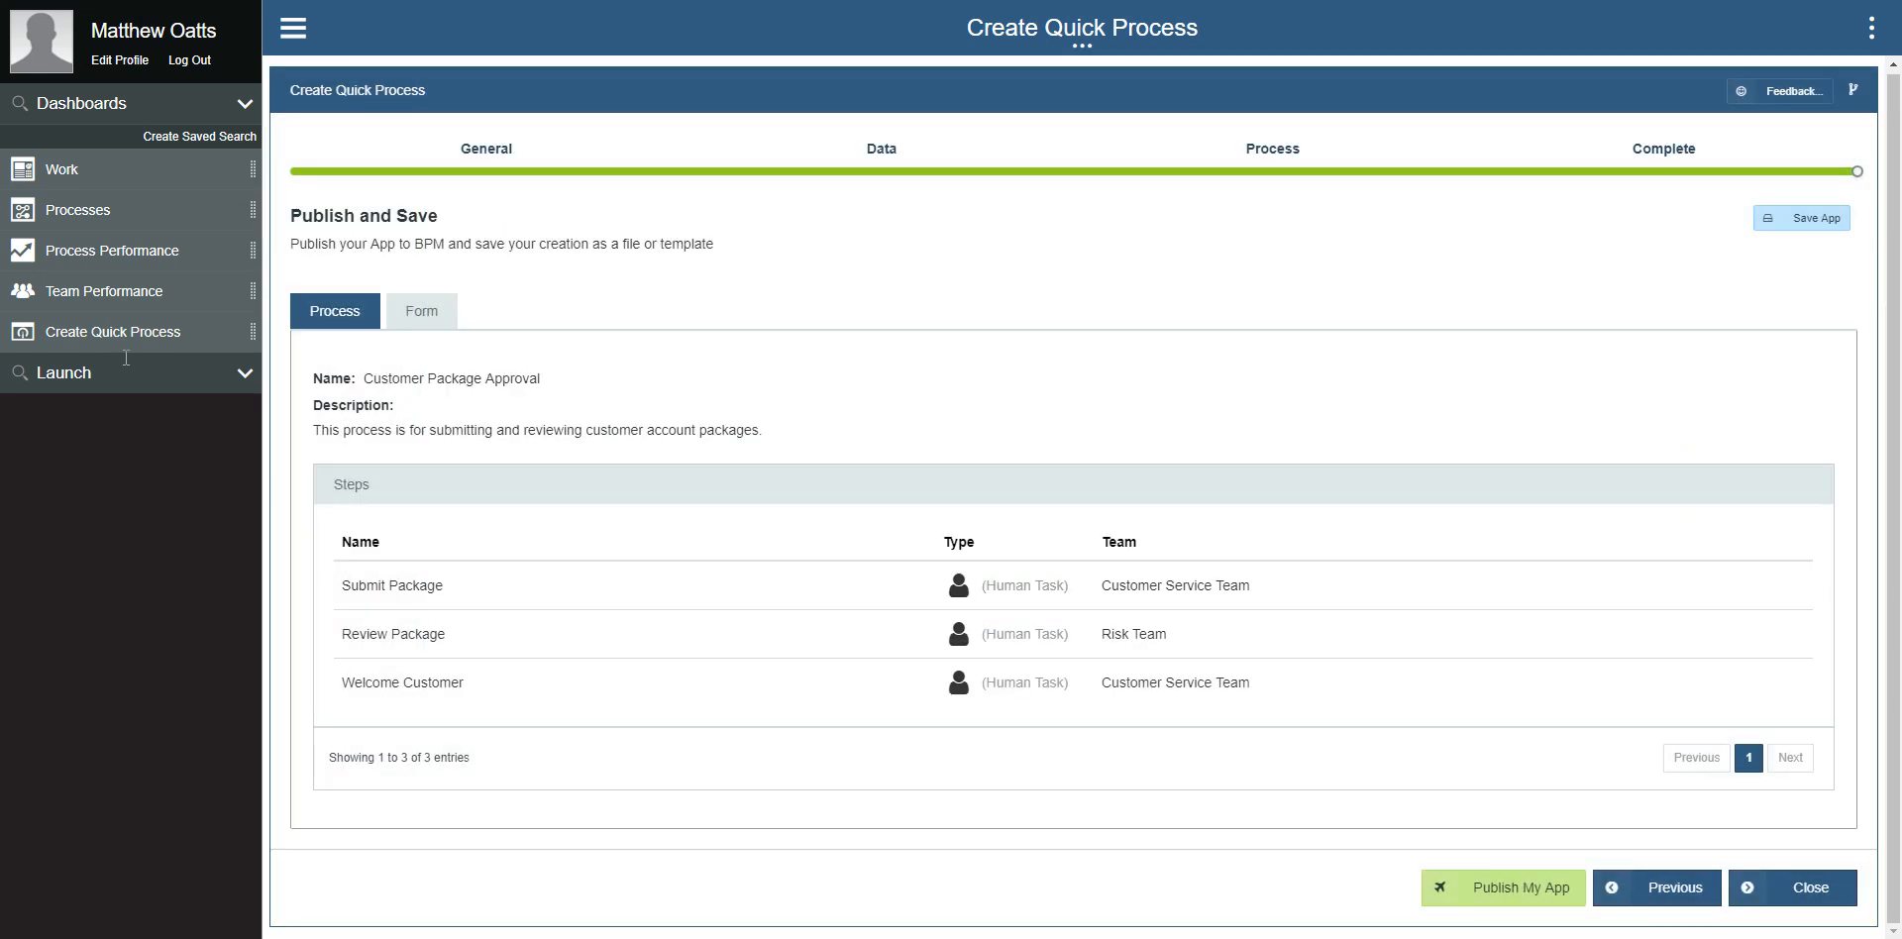
Step: Log out, sign back in with the user ID and account password, and launch Process Portal from the Process Runtime environment
{"action": "left_click", "coordinate": [190, 61]}
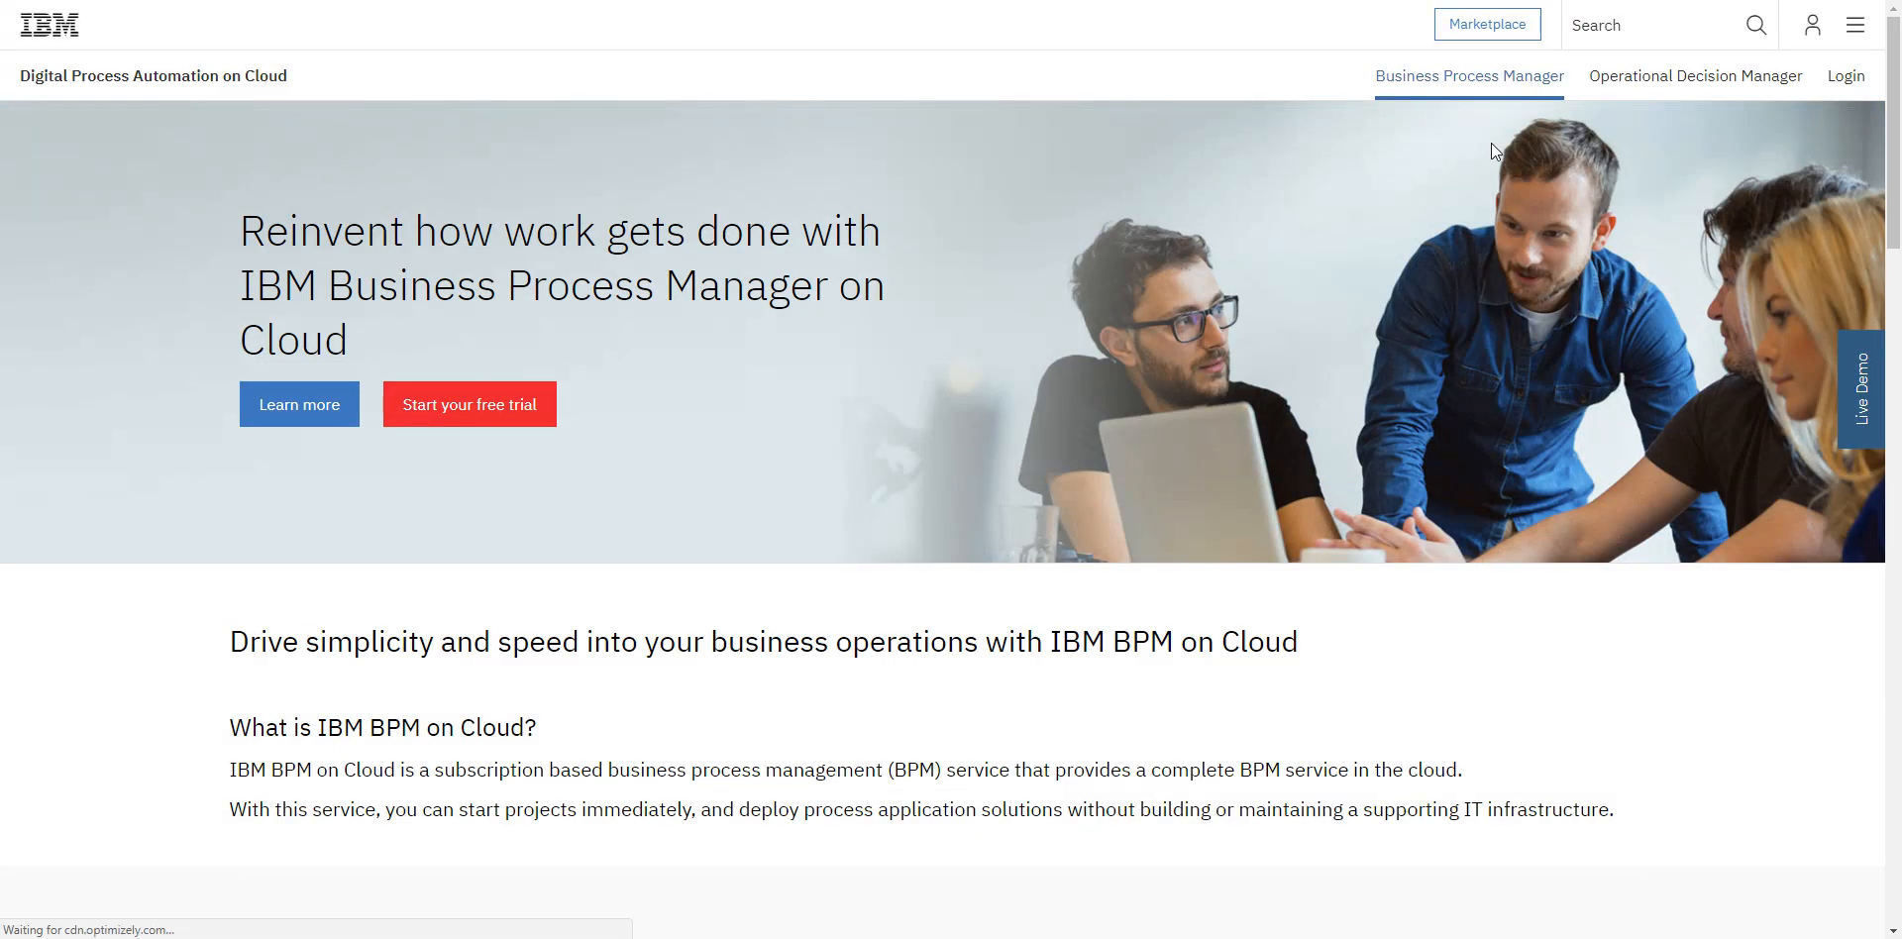
{"action": "left_click", "coordinate": [1848, 79]}
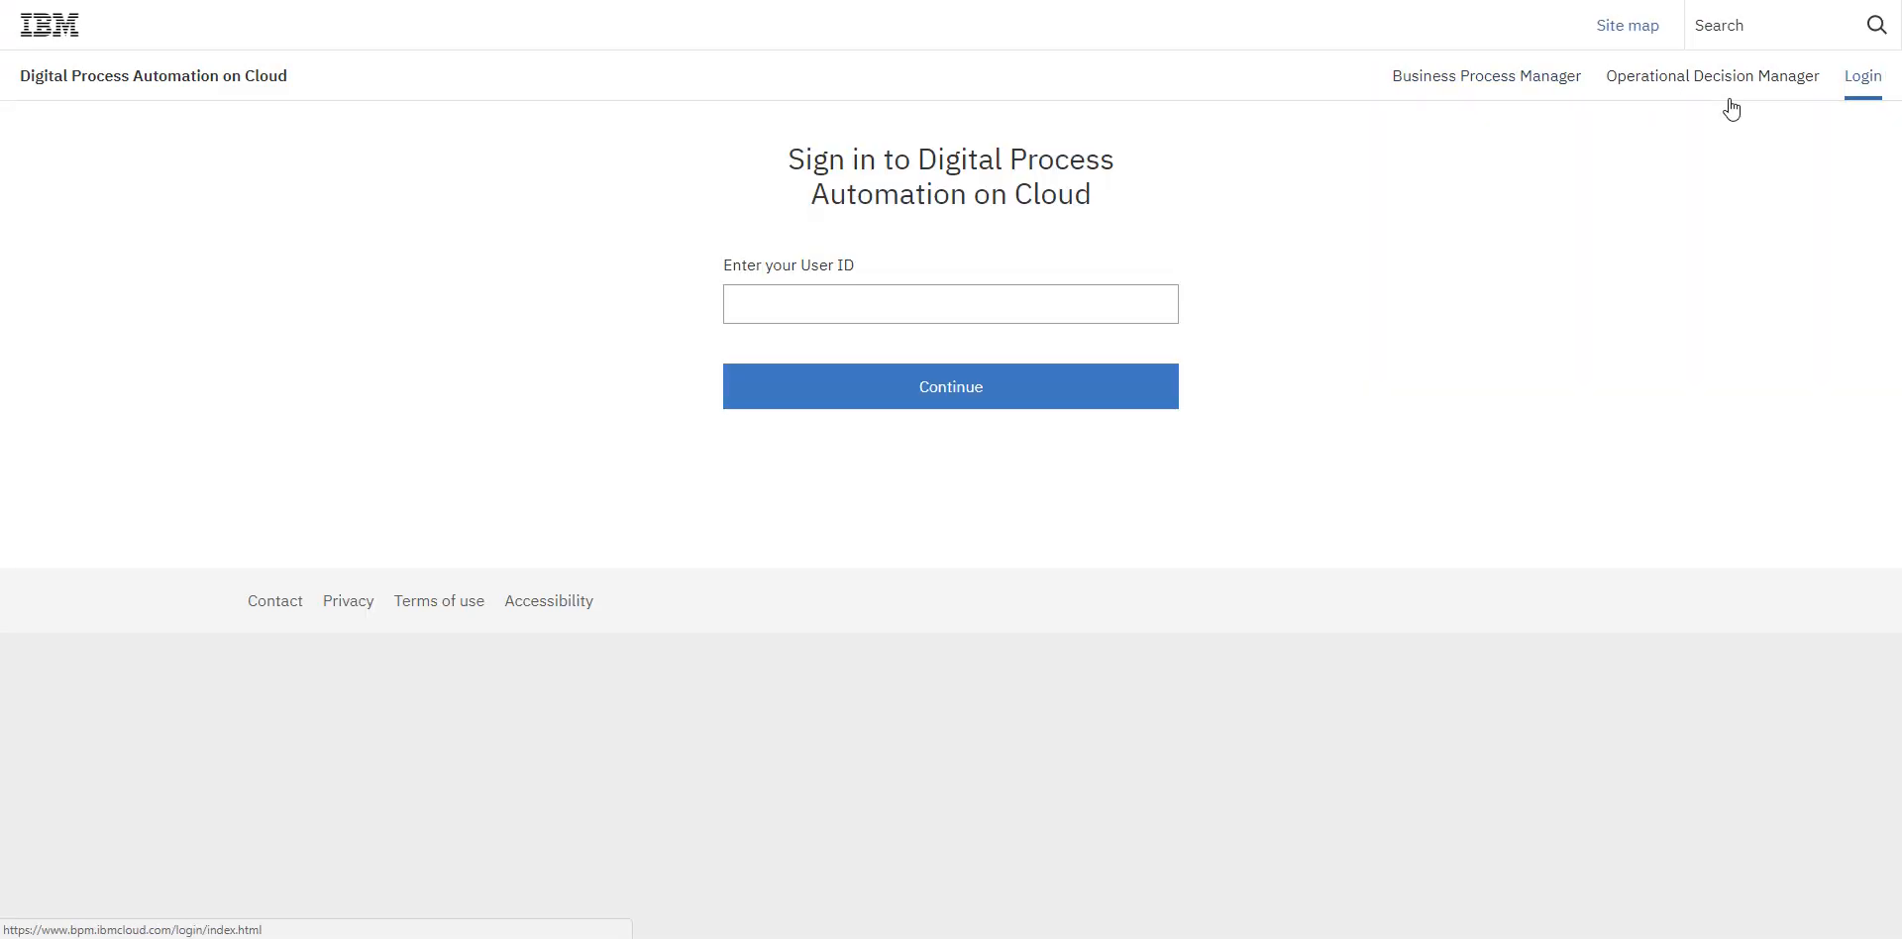
{"action": "left_click", "coordinate": [828, 395]}
{"action": "key", "text": "ctrl+v"}
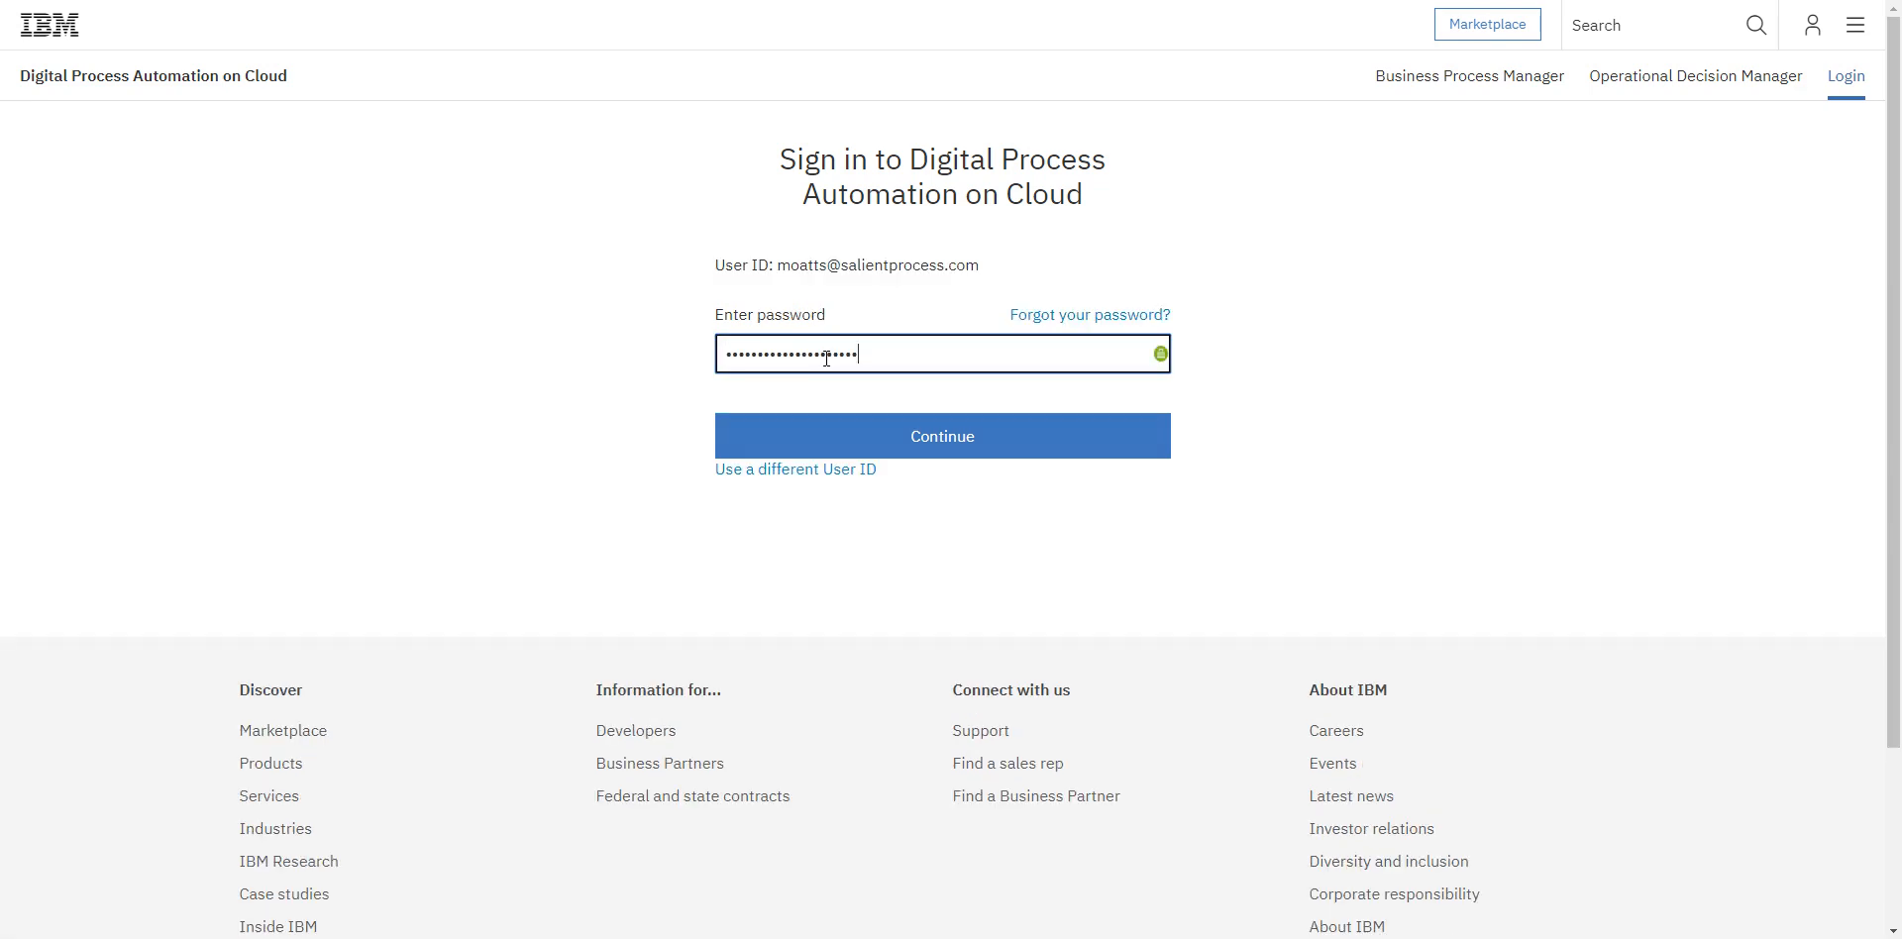
{"action": "left_click", "coordinate": [844, 436]}
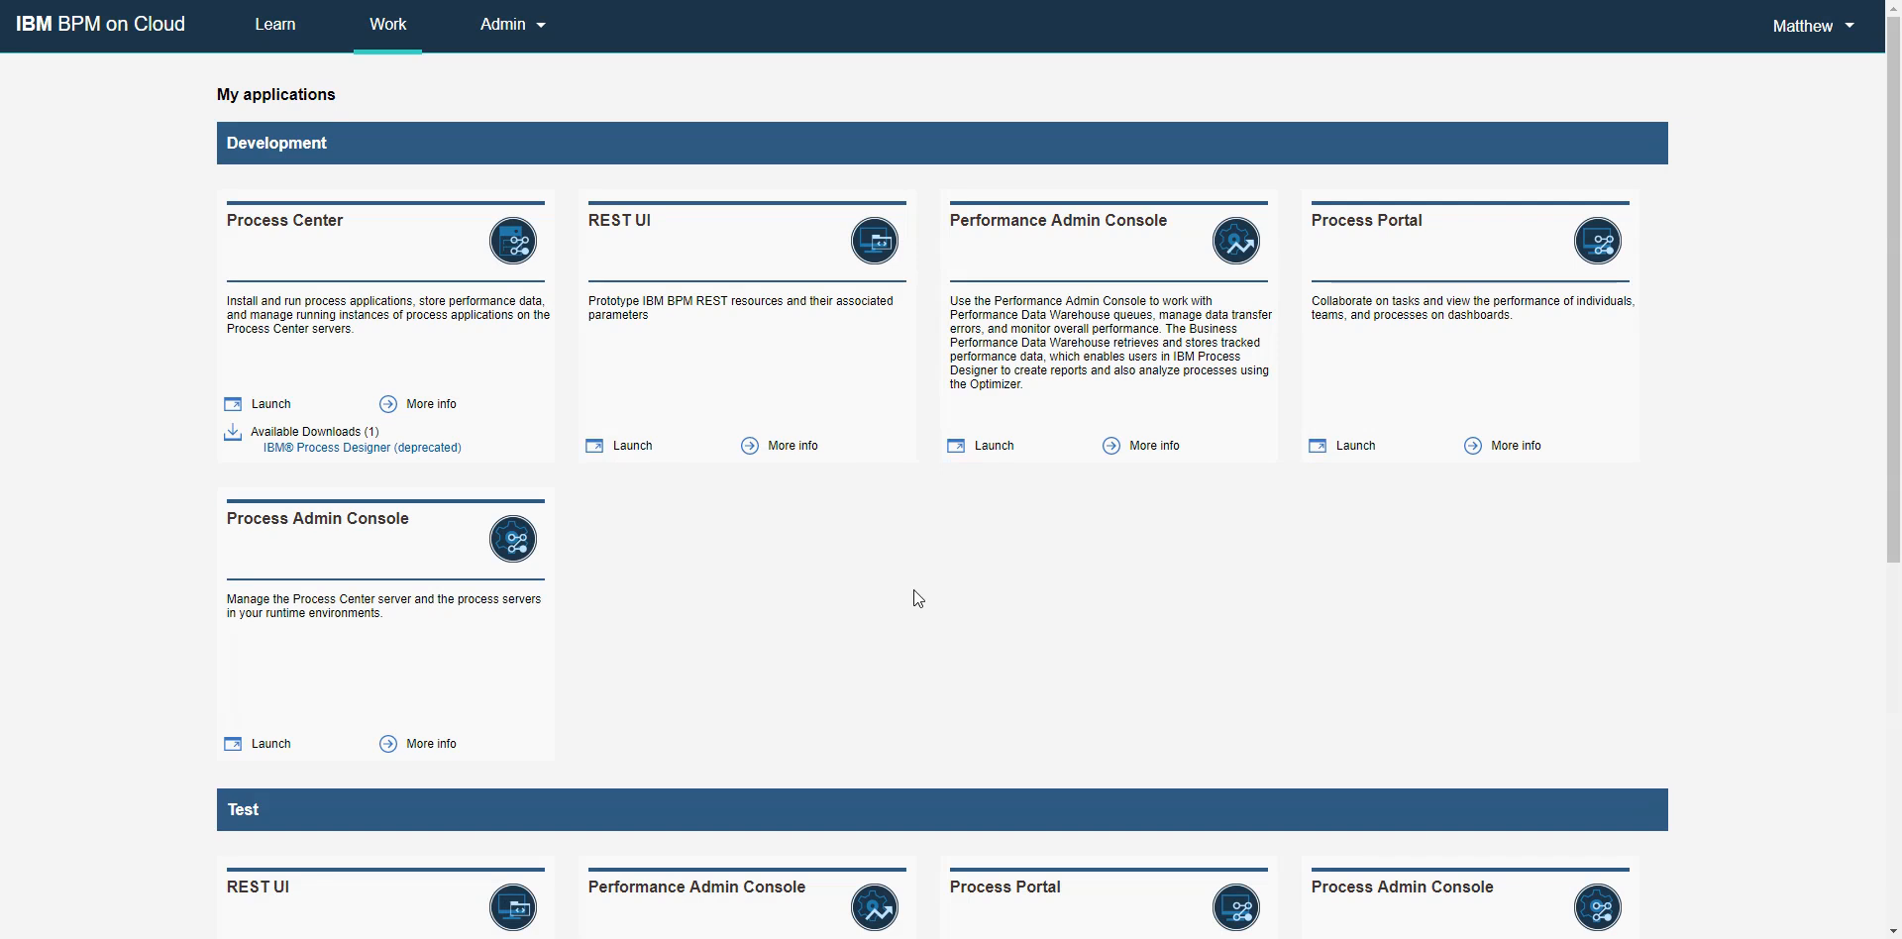
{"action": "scroll", "coordinate": [842, 585], "scroll_direction": "down", "scroll_amount": 6}
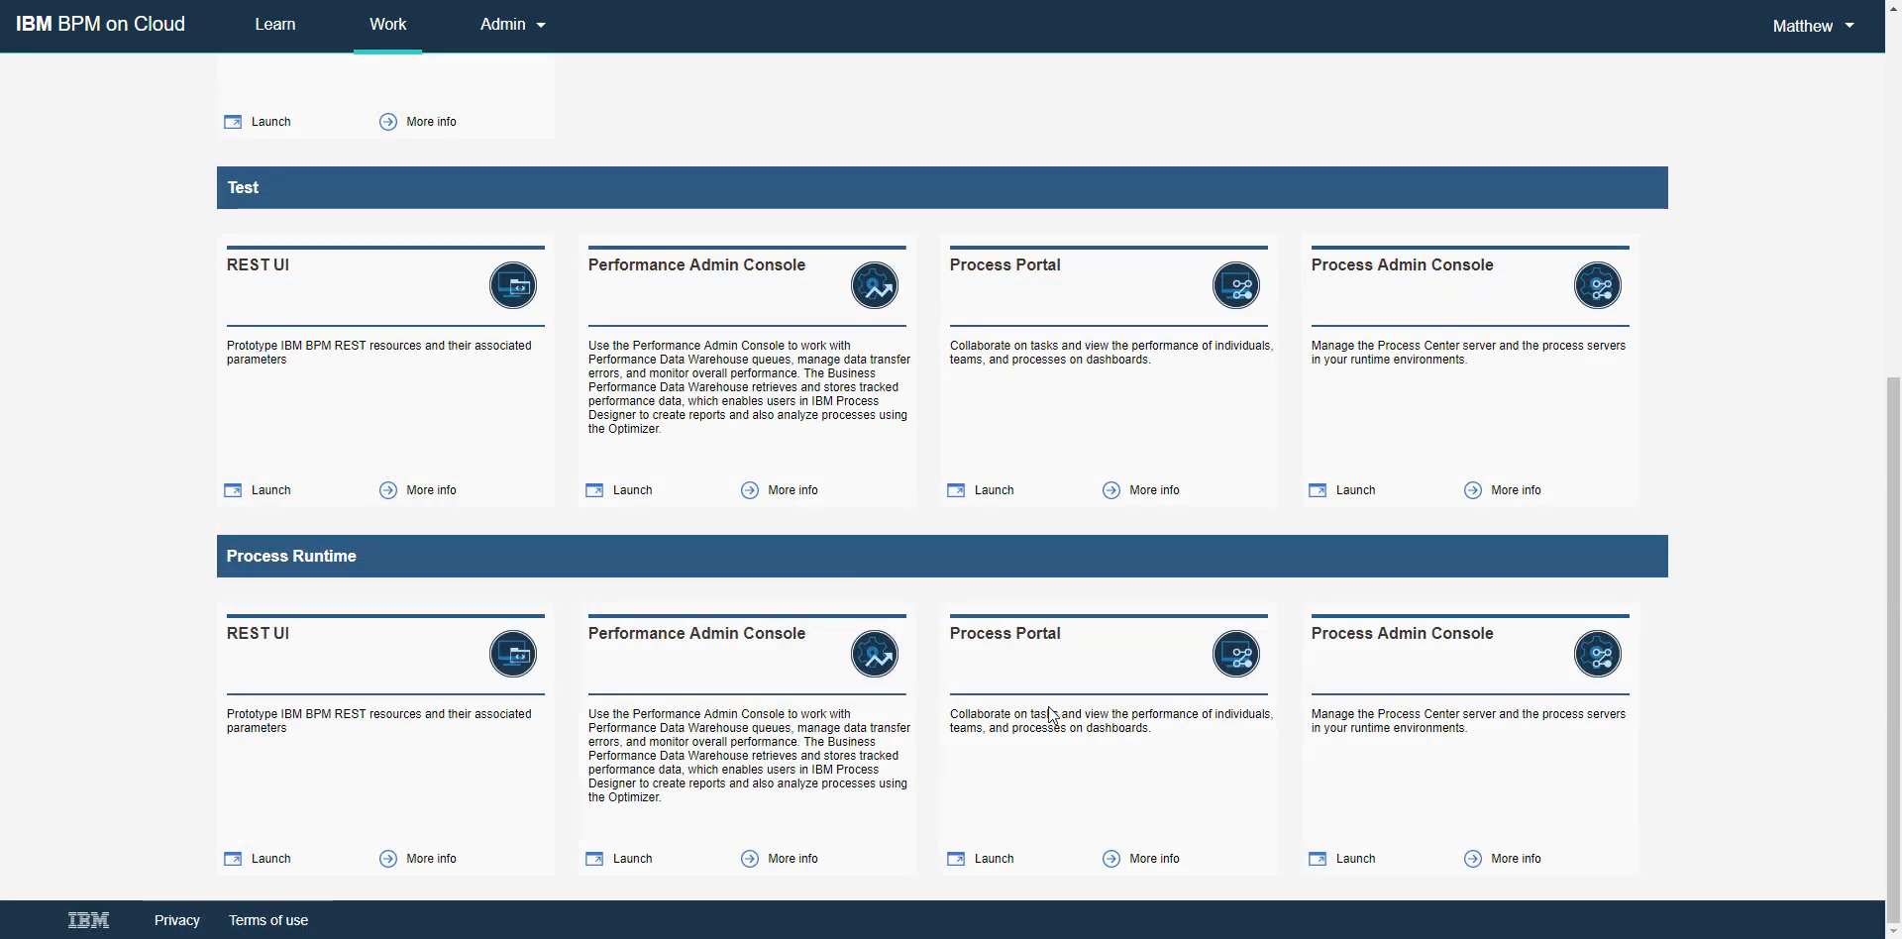
{"action": "left_click", "coordinate": [1008, 869]}
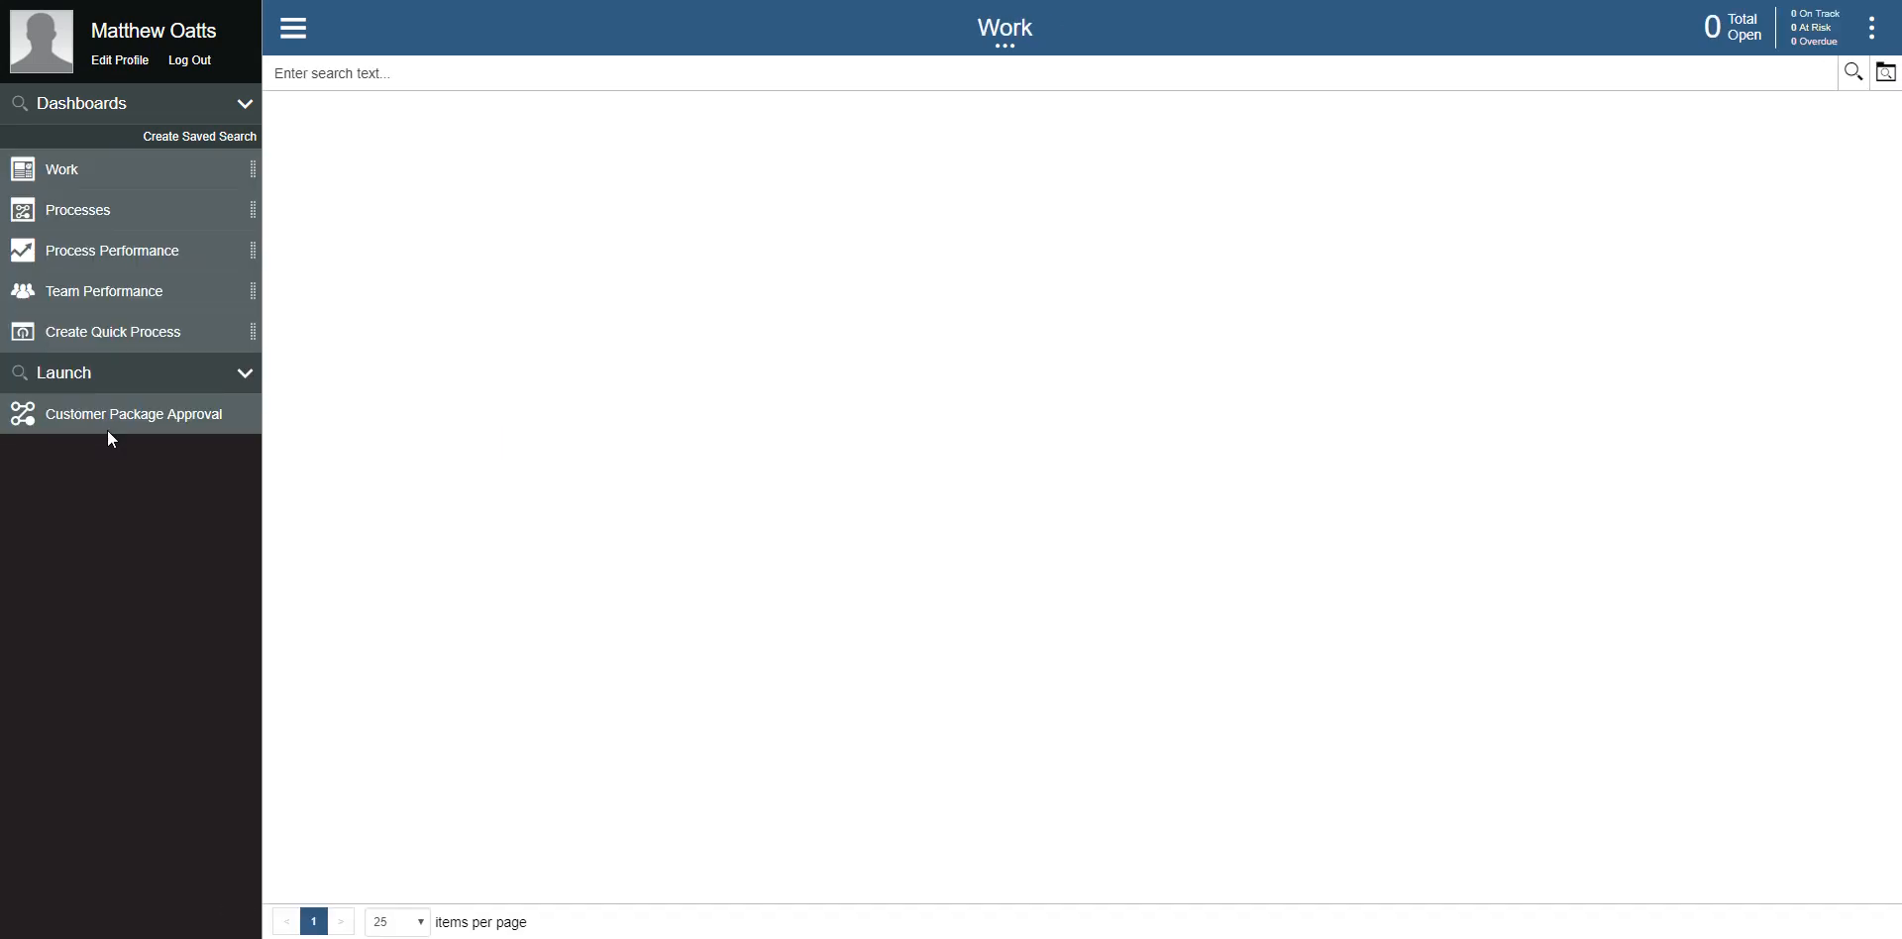
Step: Start a Customer Package Approval process and claim its Submit Package task
{"action": "left_click", "coordinate": [121, 426]}
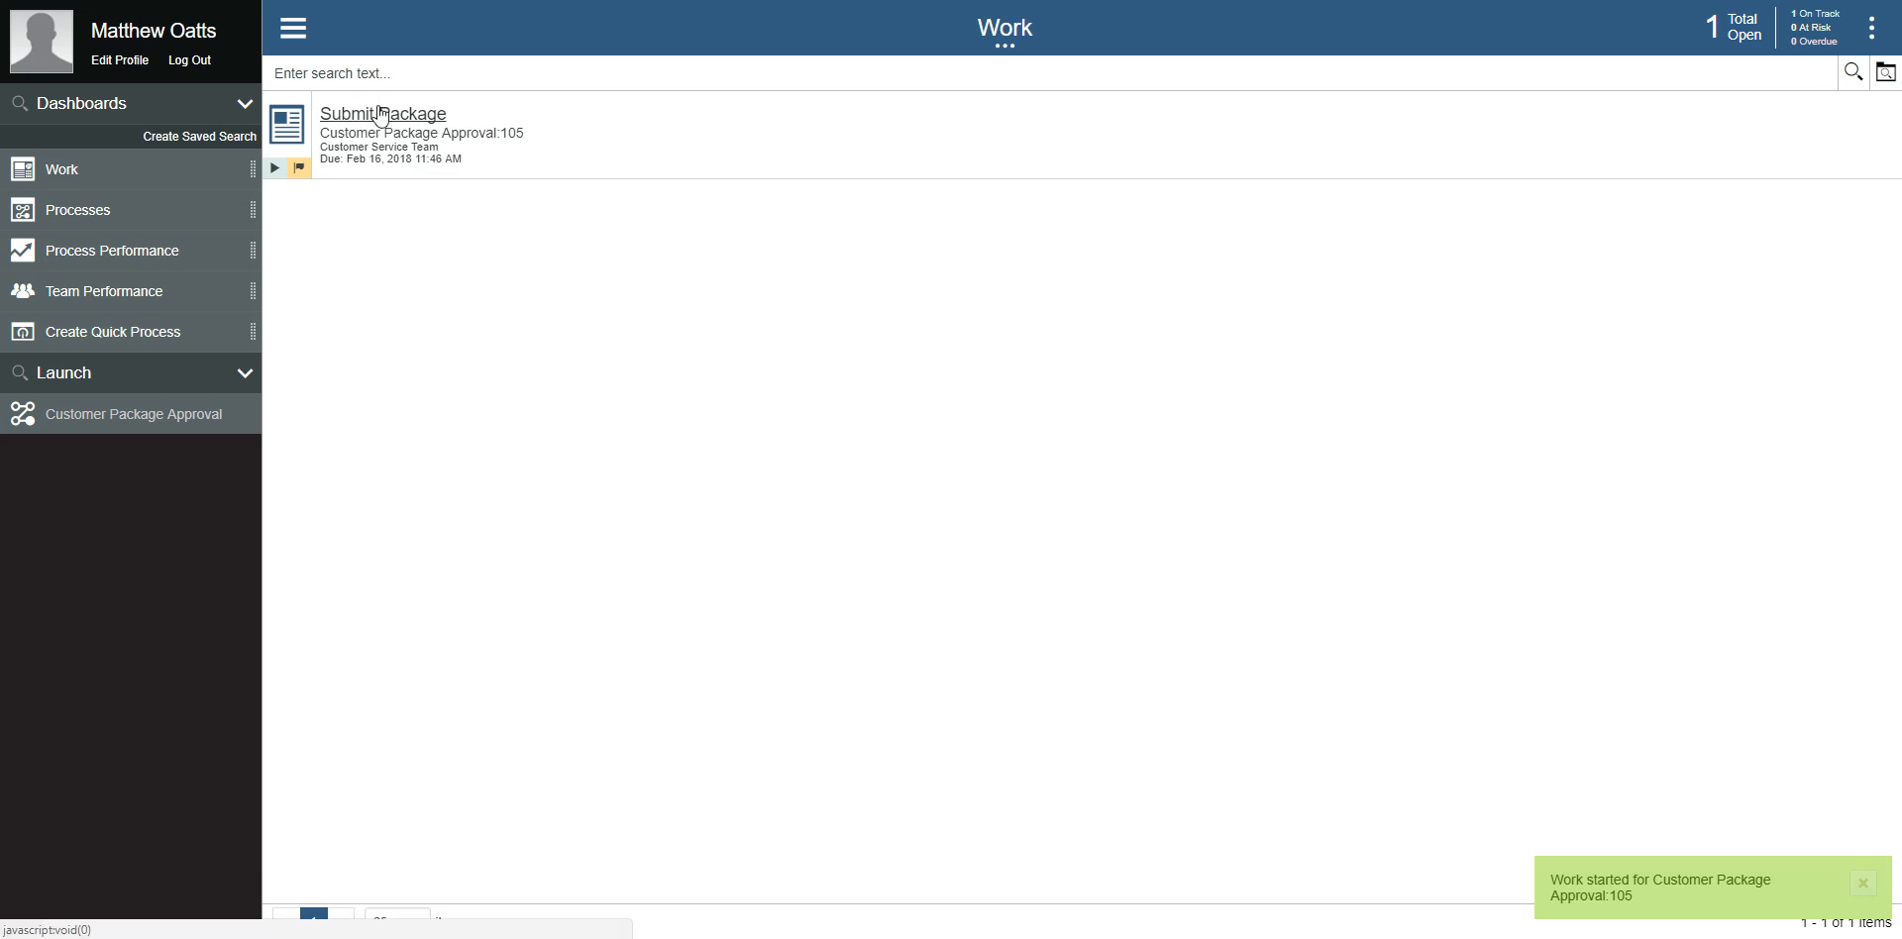
{"action": "left_click", "coordinate": [382, 114]}
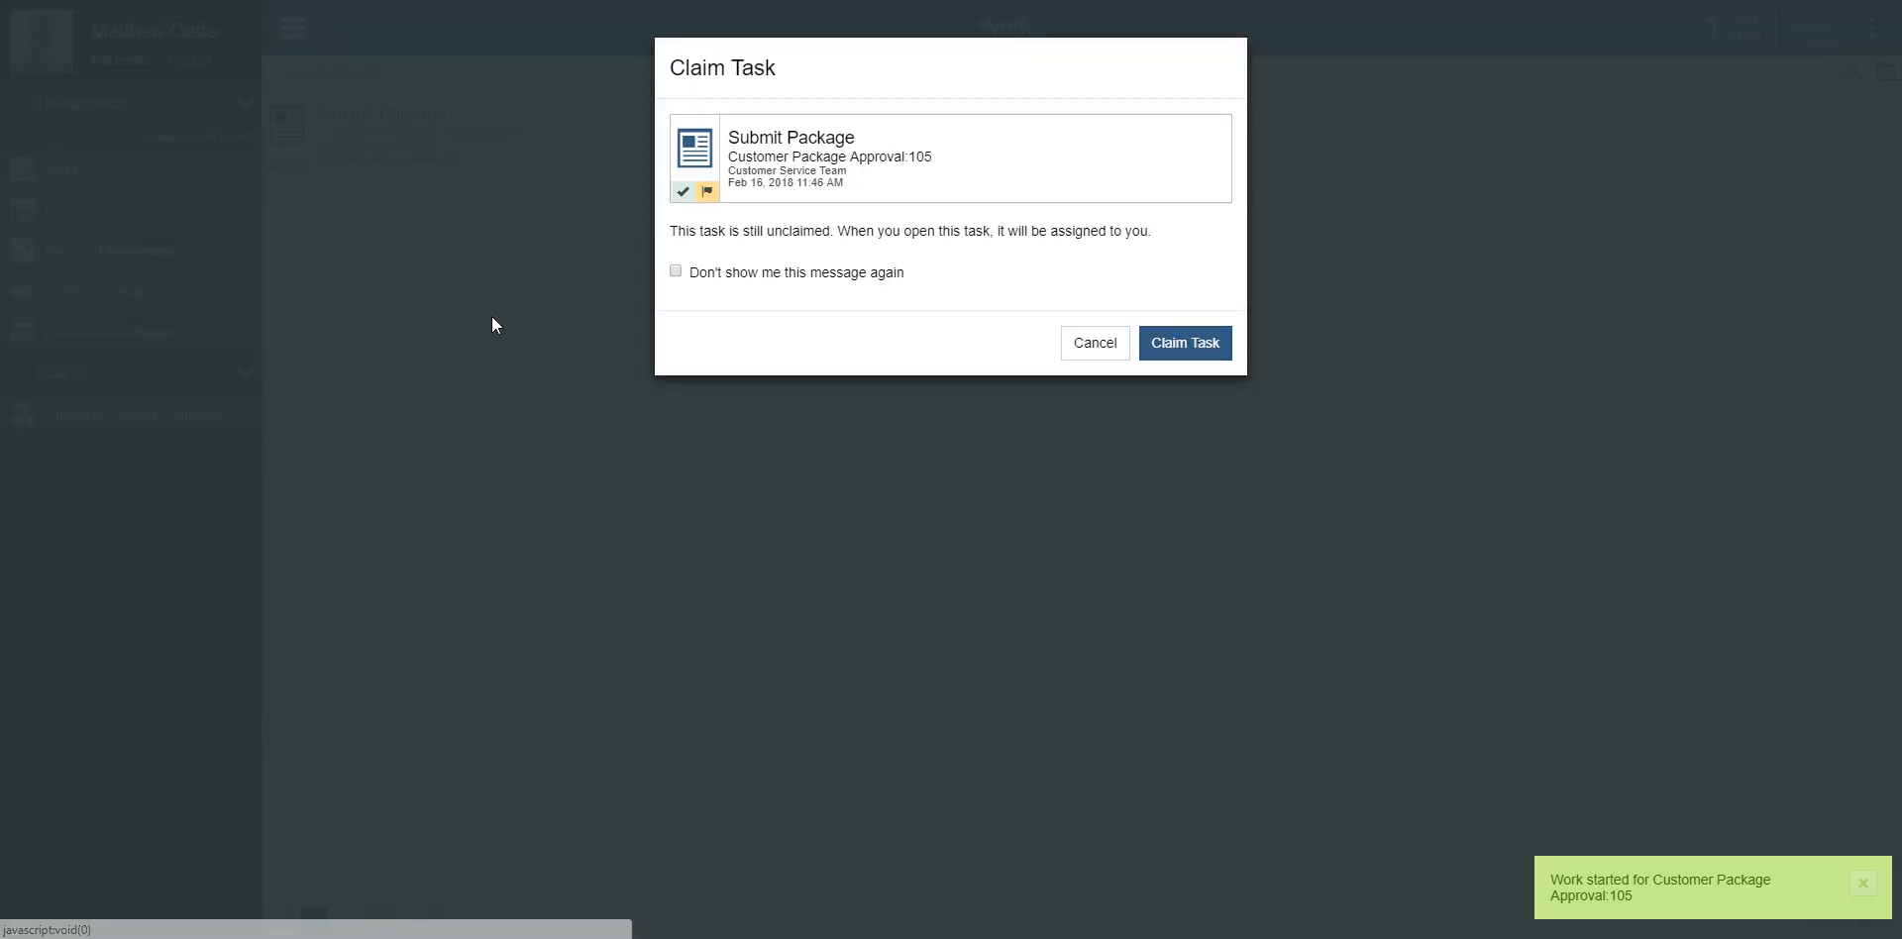
{"action": "left_click", "coordinate": [1208, 348]}
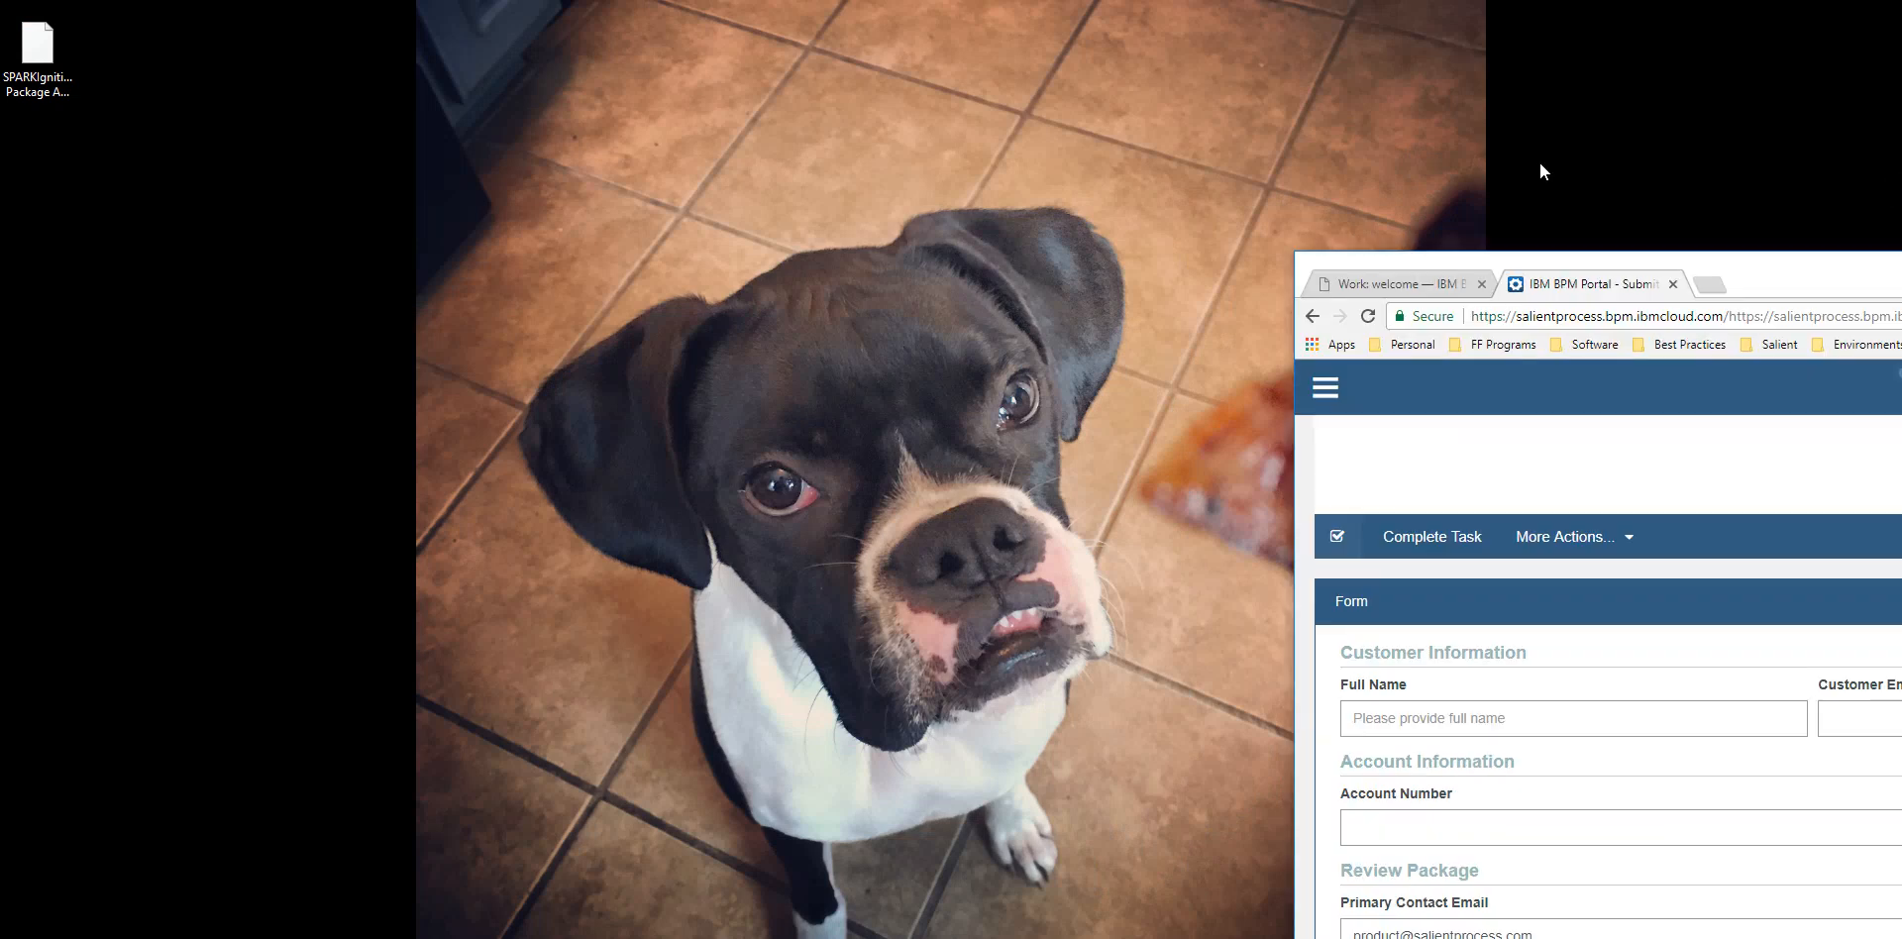
Step: Examine the Submit Package page's layout in a smaller browser window and return to full screen
{"action": "scroll", "coordinate": [1221, 591], "scroll_direction": "down", "scroll_amount": 4}
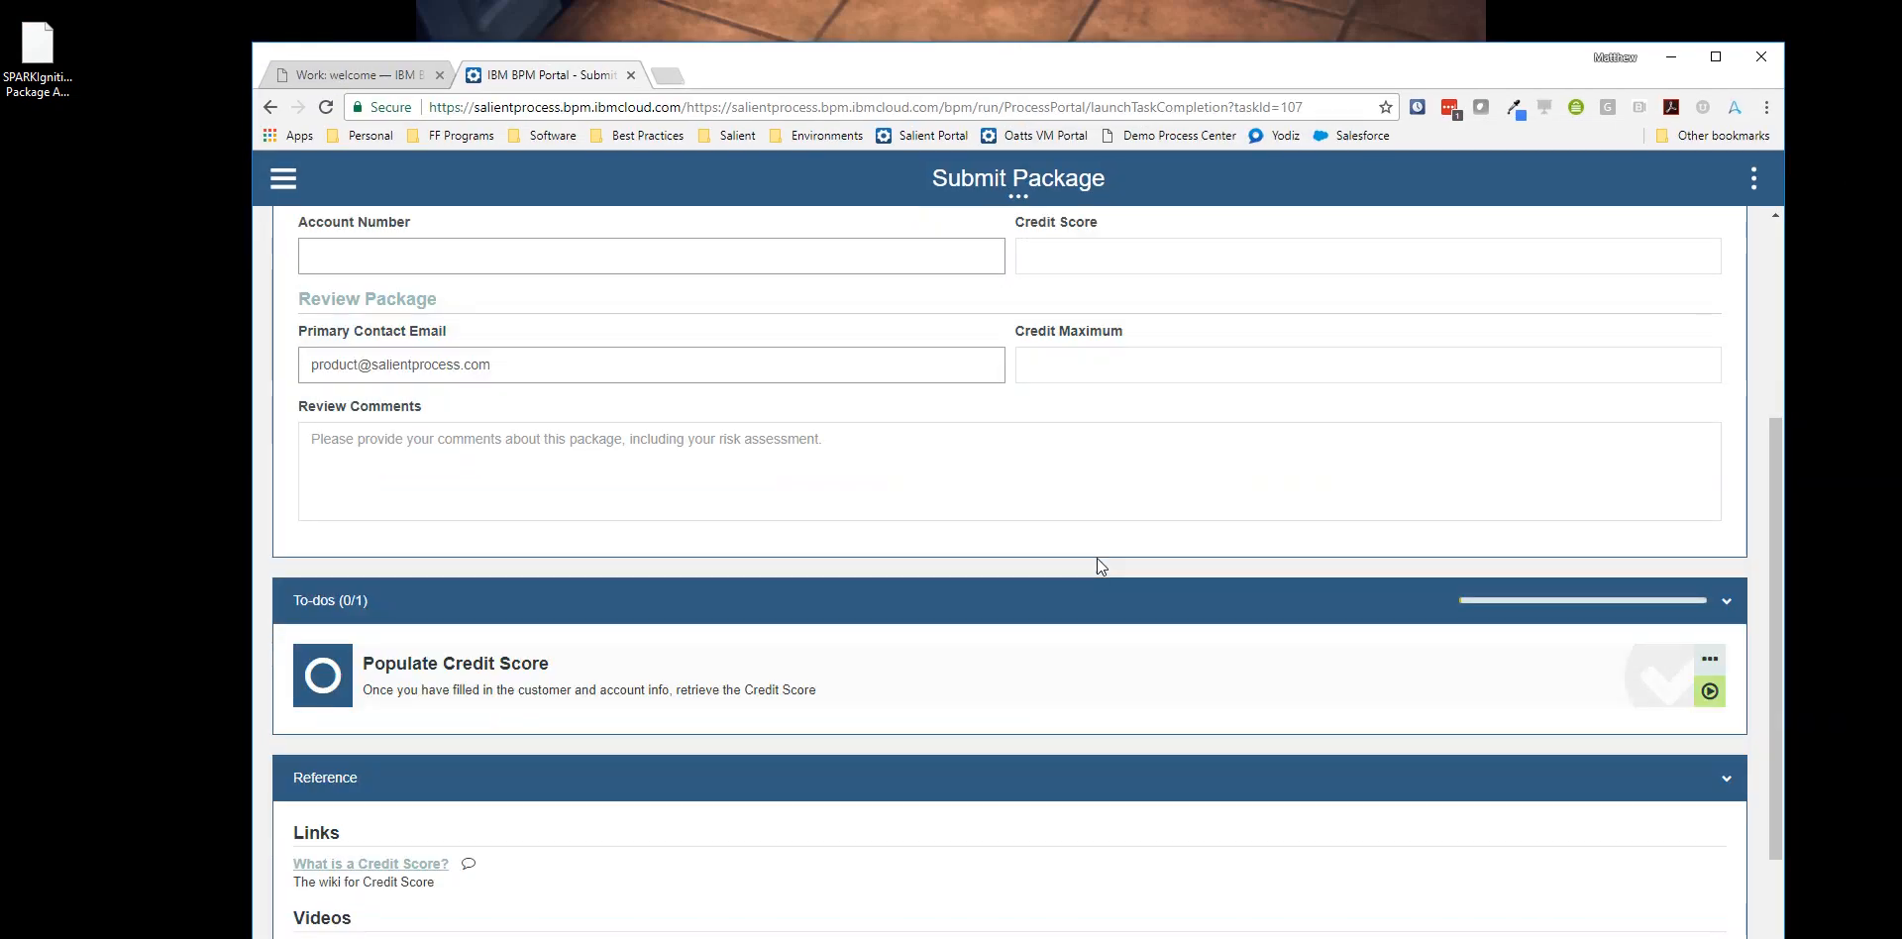
{"action": "scroll", "coordinate": [636, 514], "scroll_direction": "down", "scroll_amount": 3}
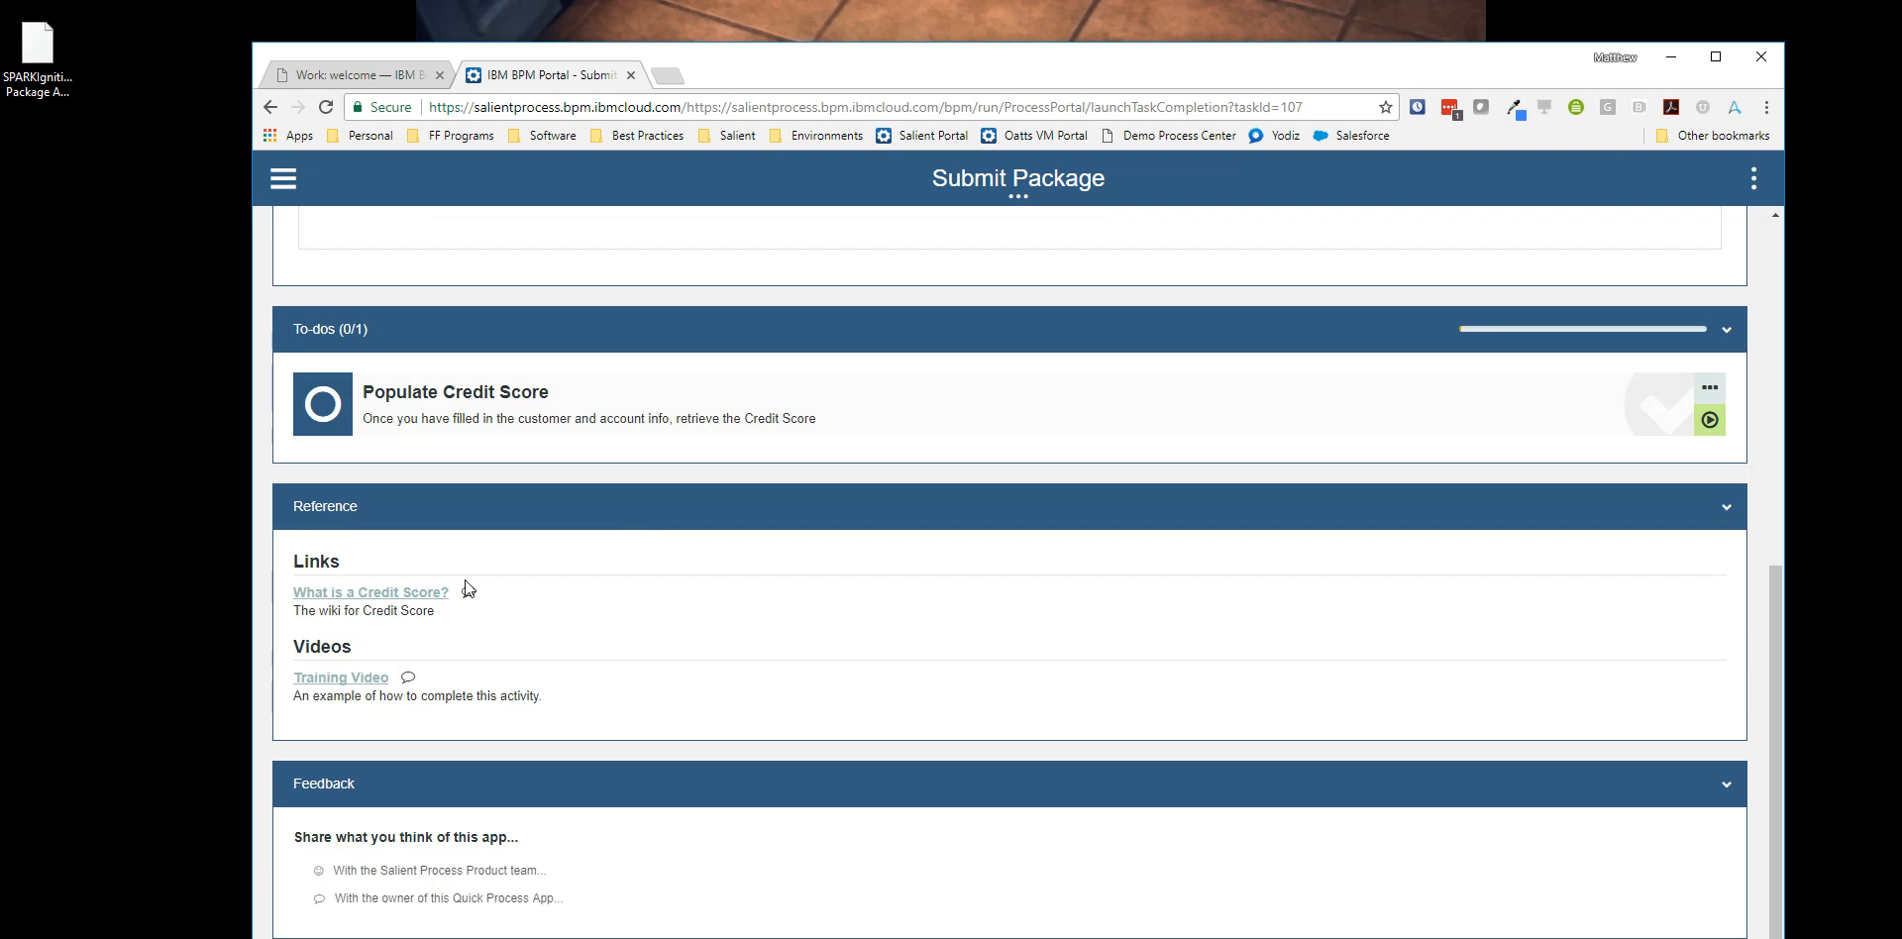
{"action": "scroll", "coordinate": [688, 637], "scroll_direction": "up", "scroll_amount": 4}
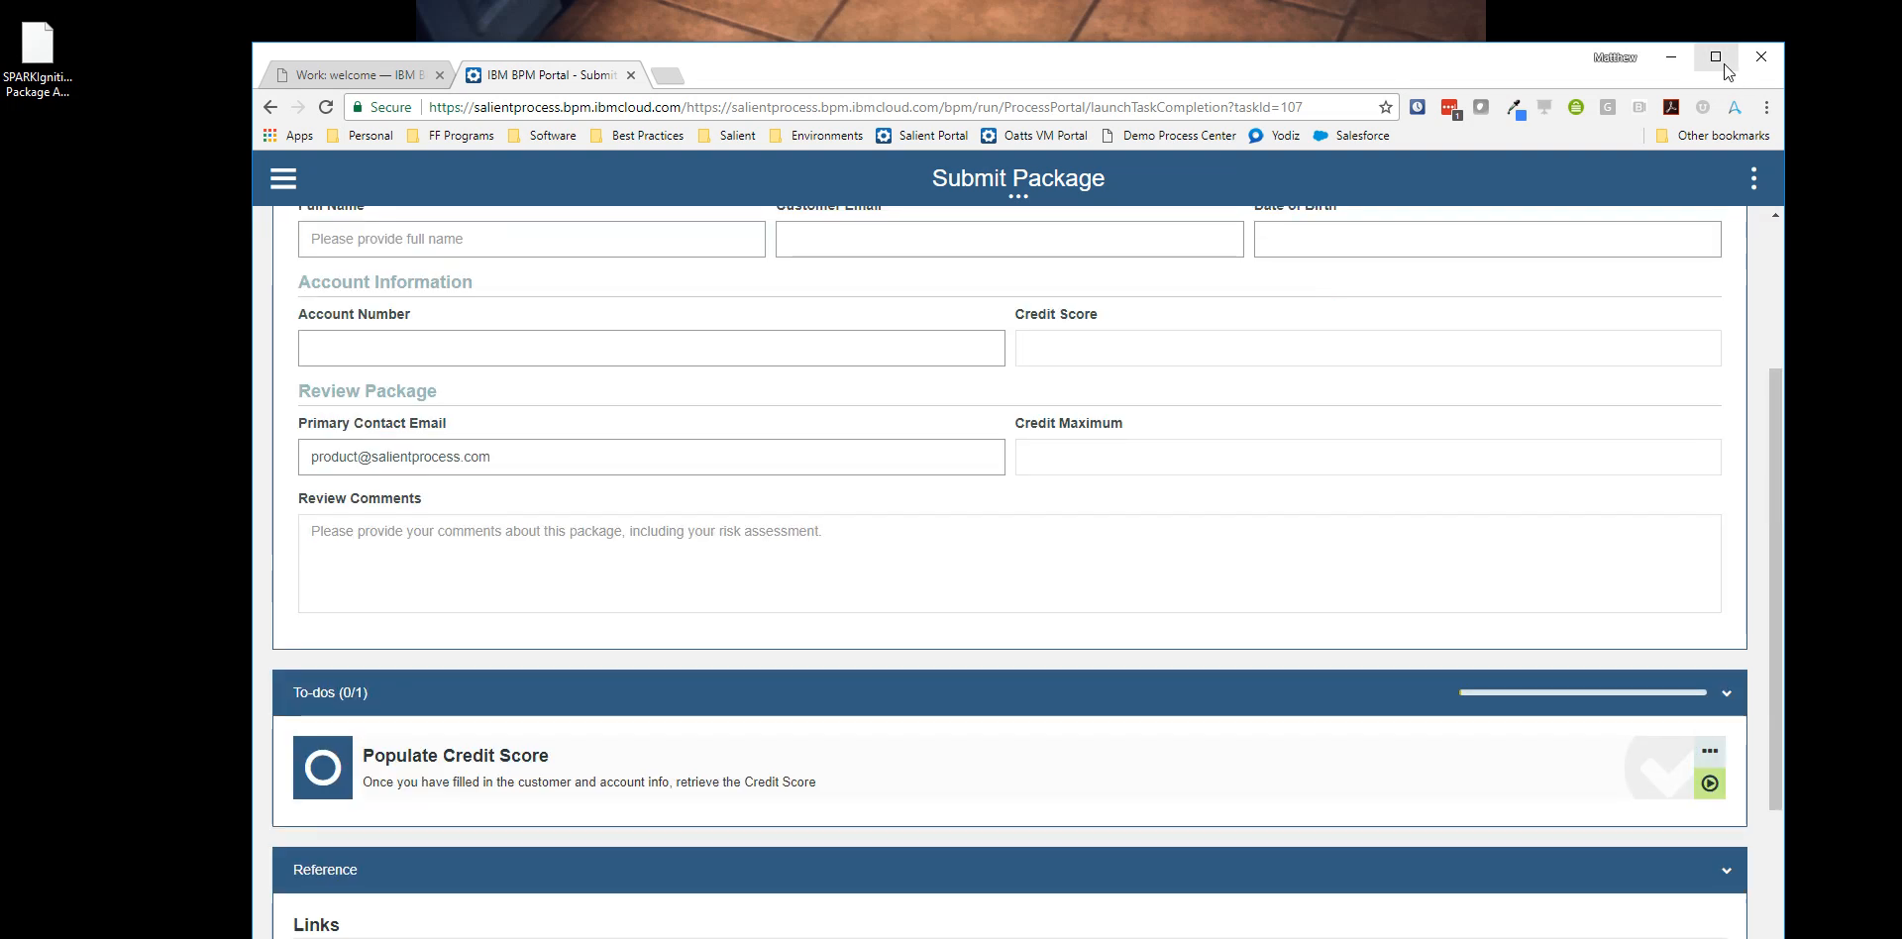
{"action": "key", "text": "F11"}
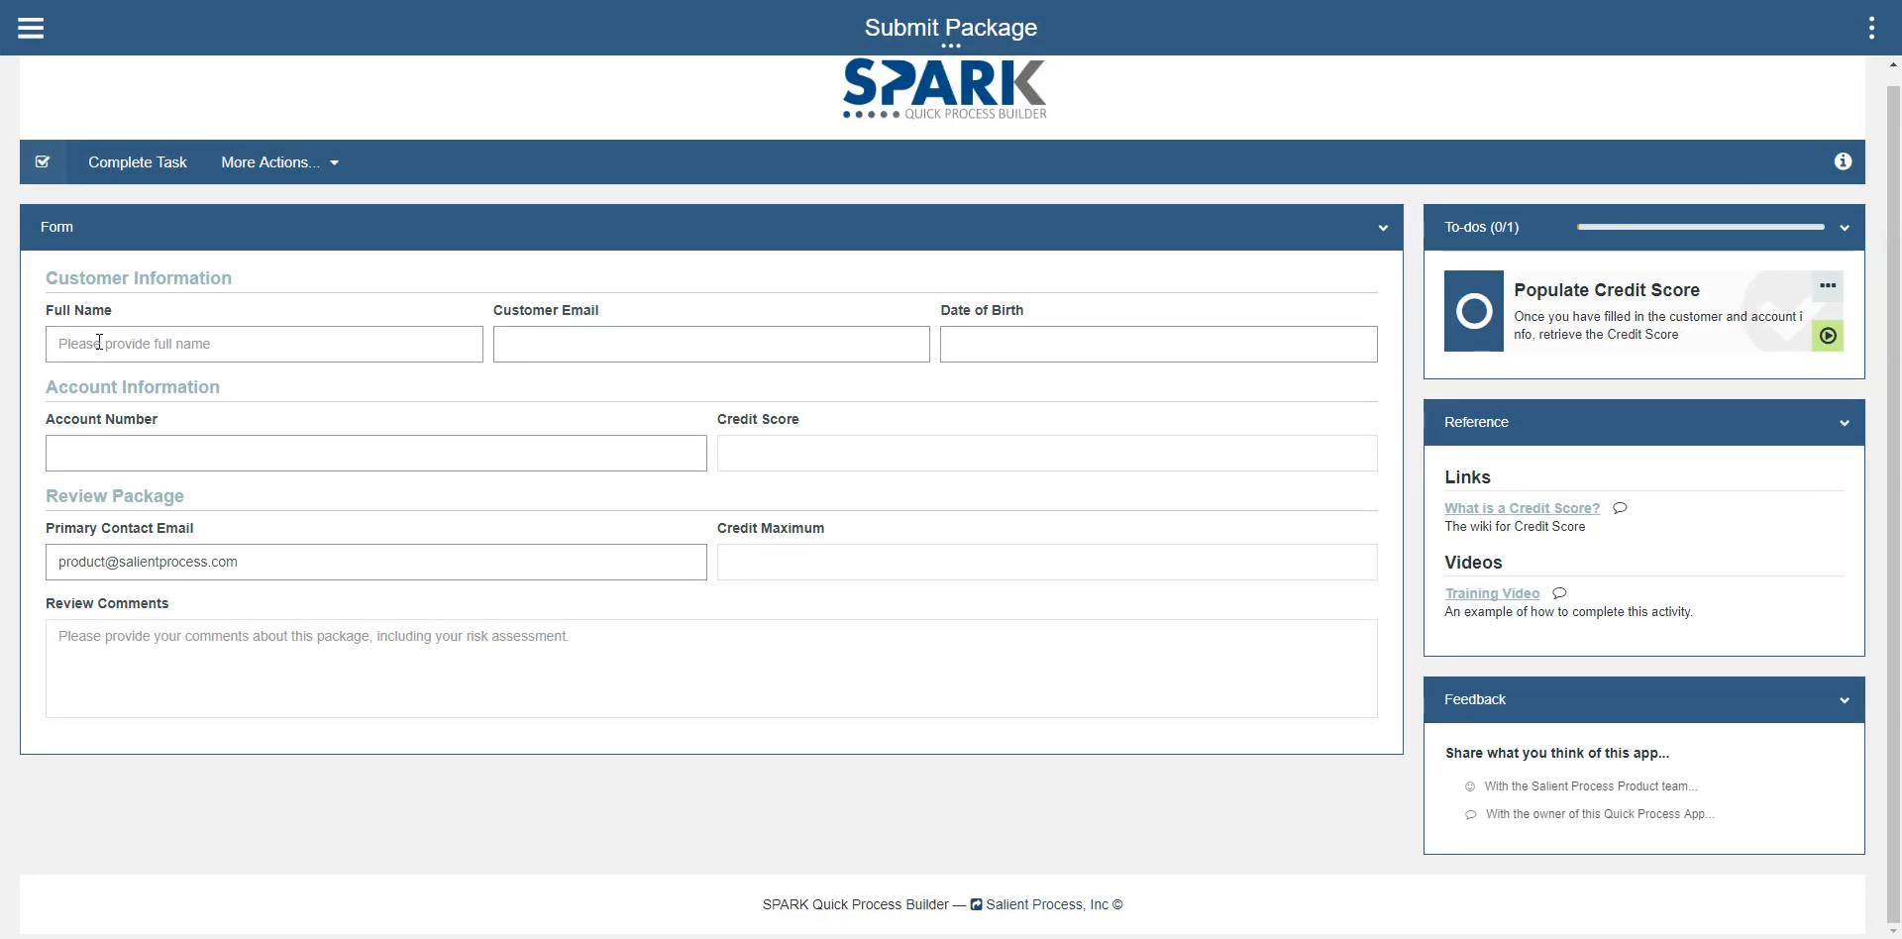
Step: Enter the customer's full name and e-mail in the Customer Information section of the form
{"action": "left_click", "coordinate": [159, 349]}
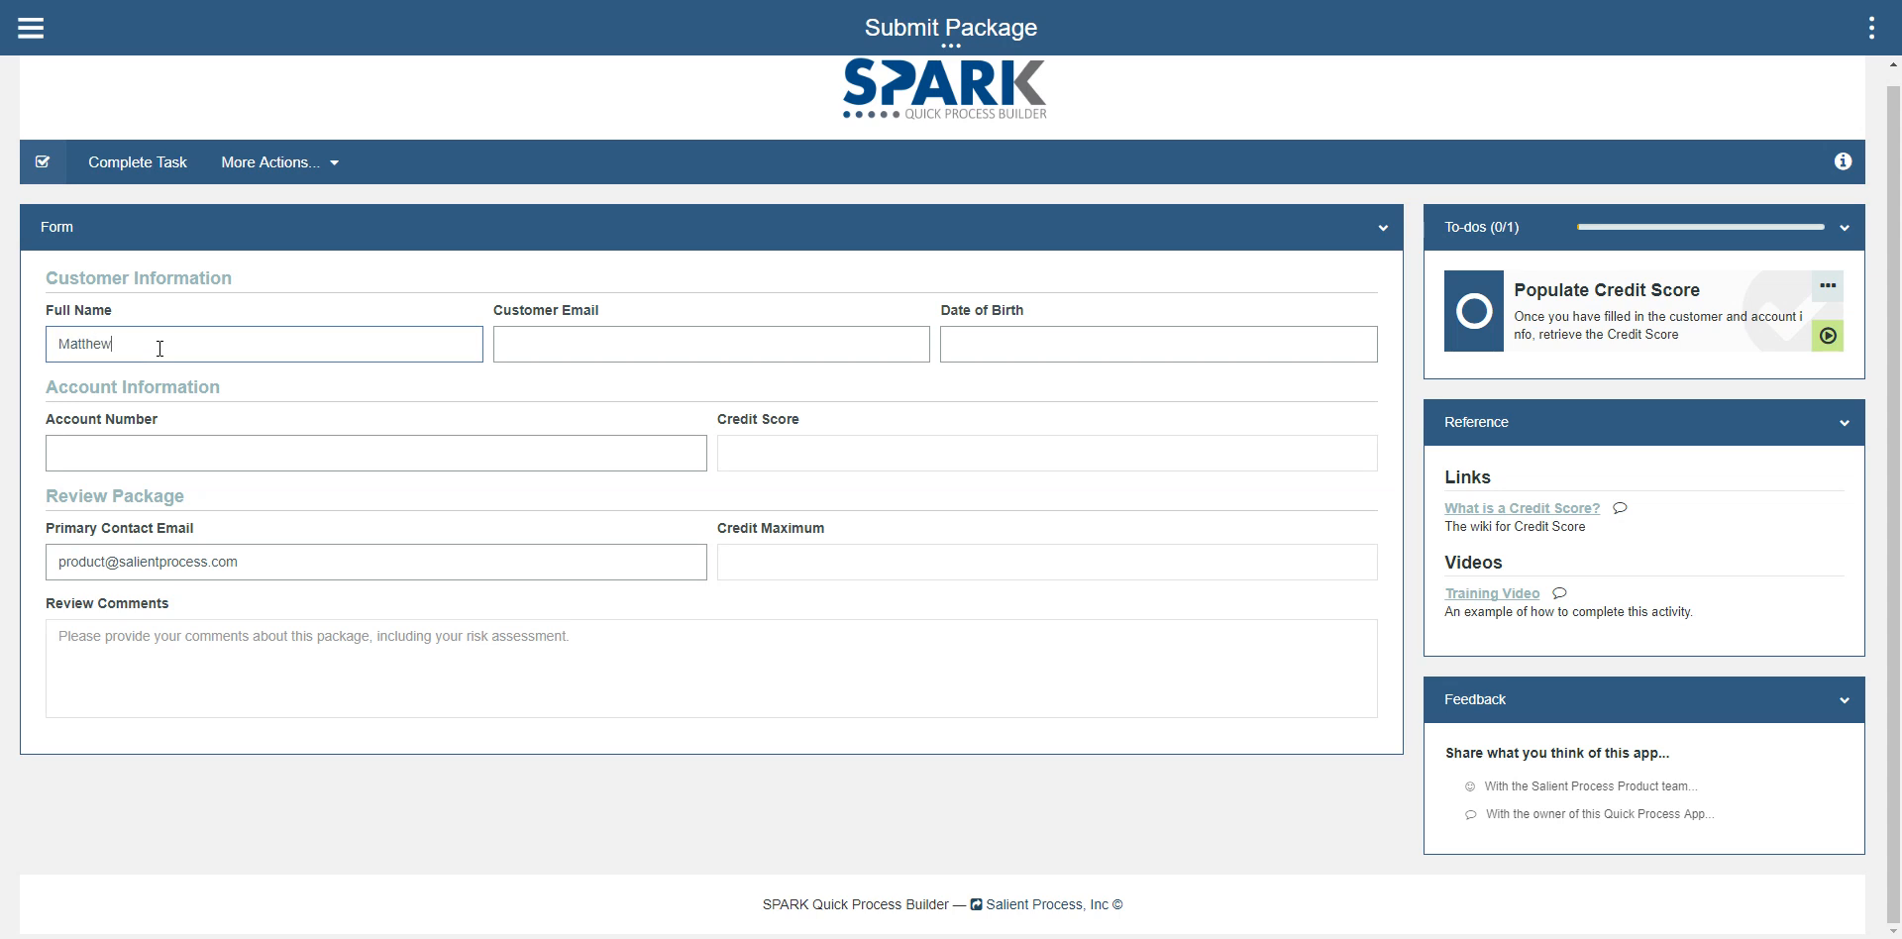
{"action": "left_click", "coordinate": [538, 345]}
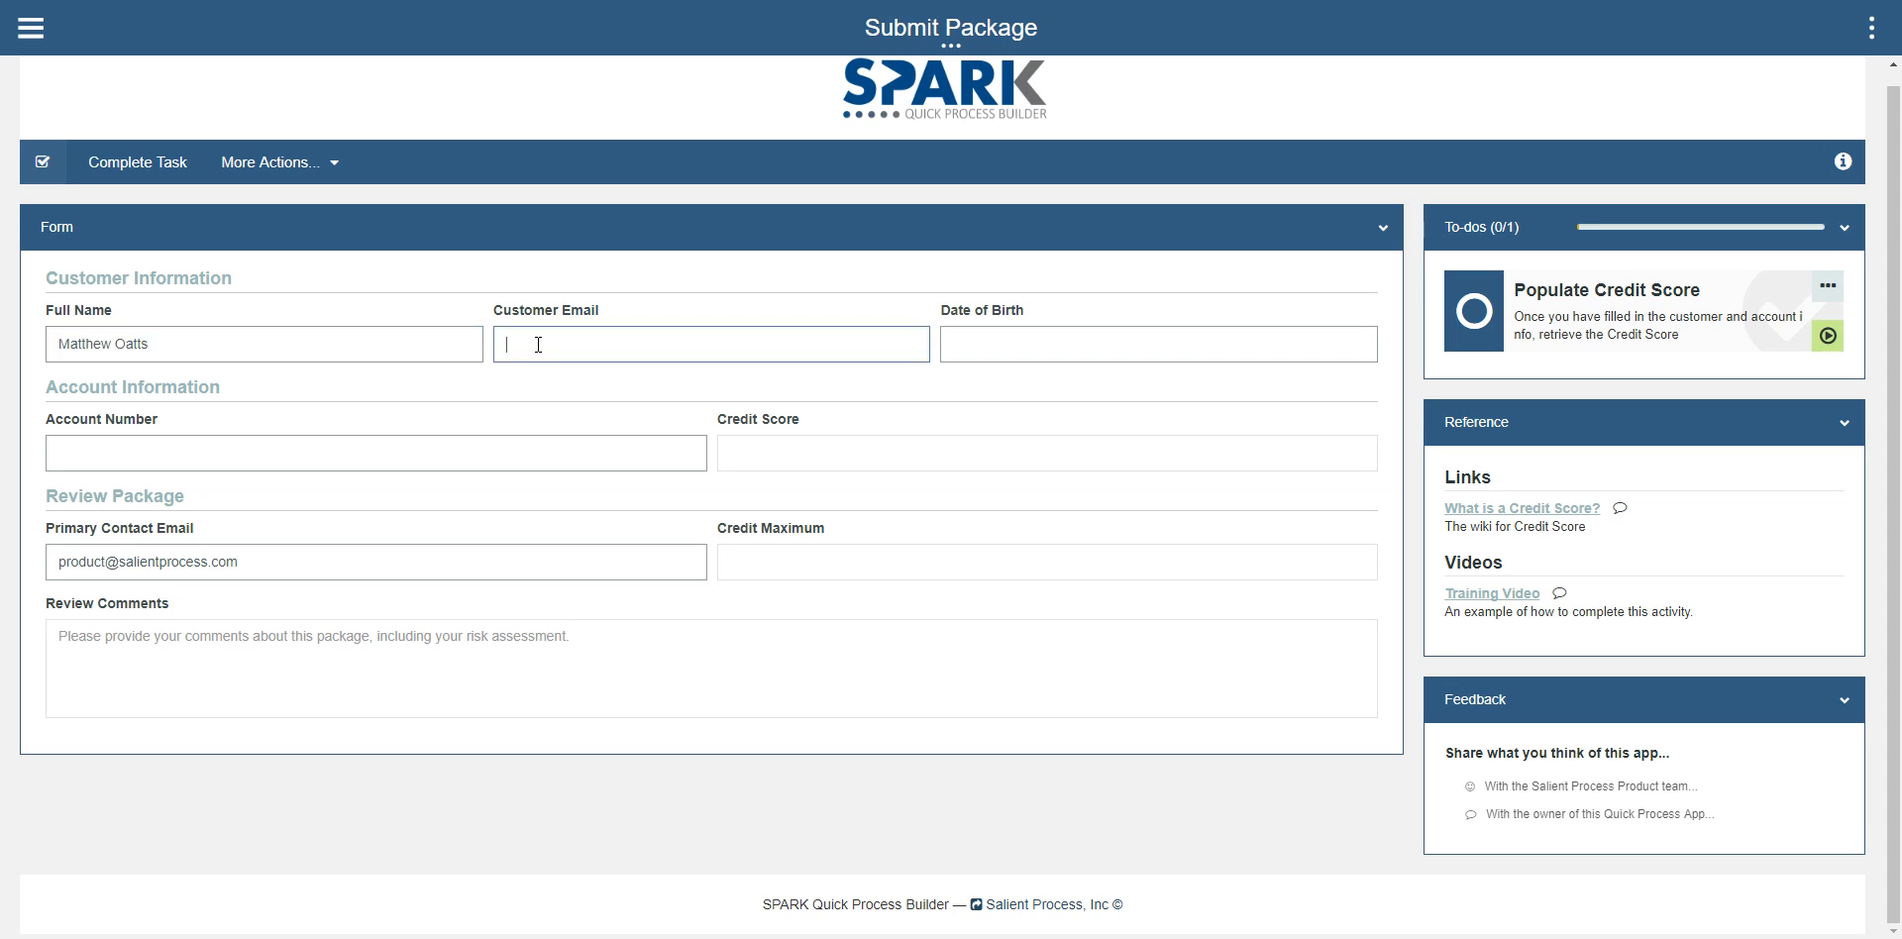
Step: Fill in the customer's date of birth and account number, and run the Populate Credit Score to-do
{"action": "left_click", "coordinate": [1015, 348]}
{"action": "left_click", "coordinate": [1017, 495]}
{"action": "left_click", "coordinate": [289, 441]}
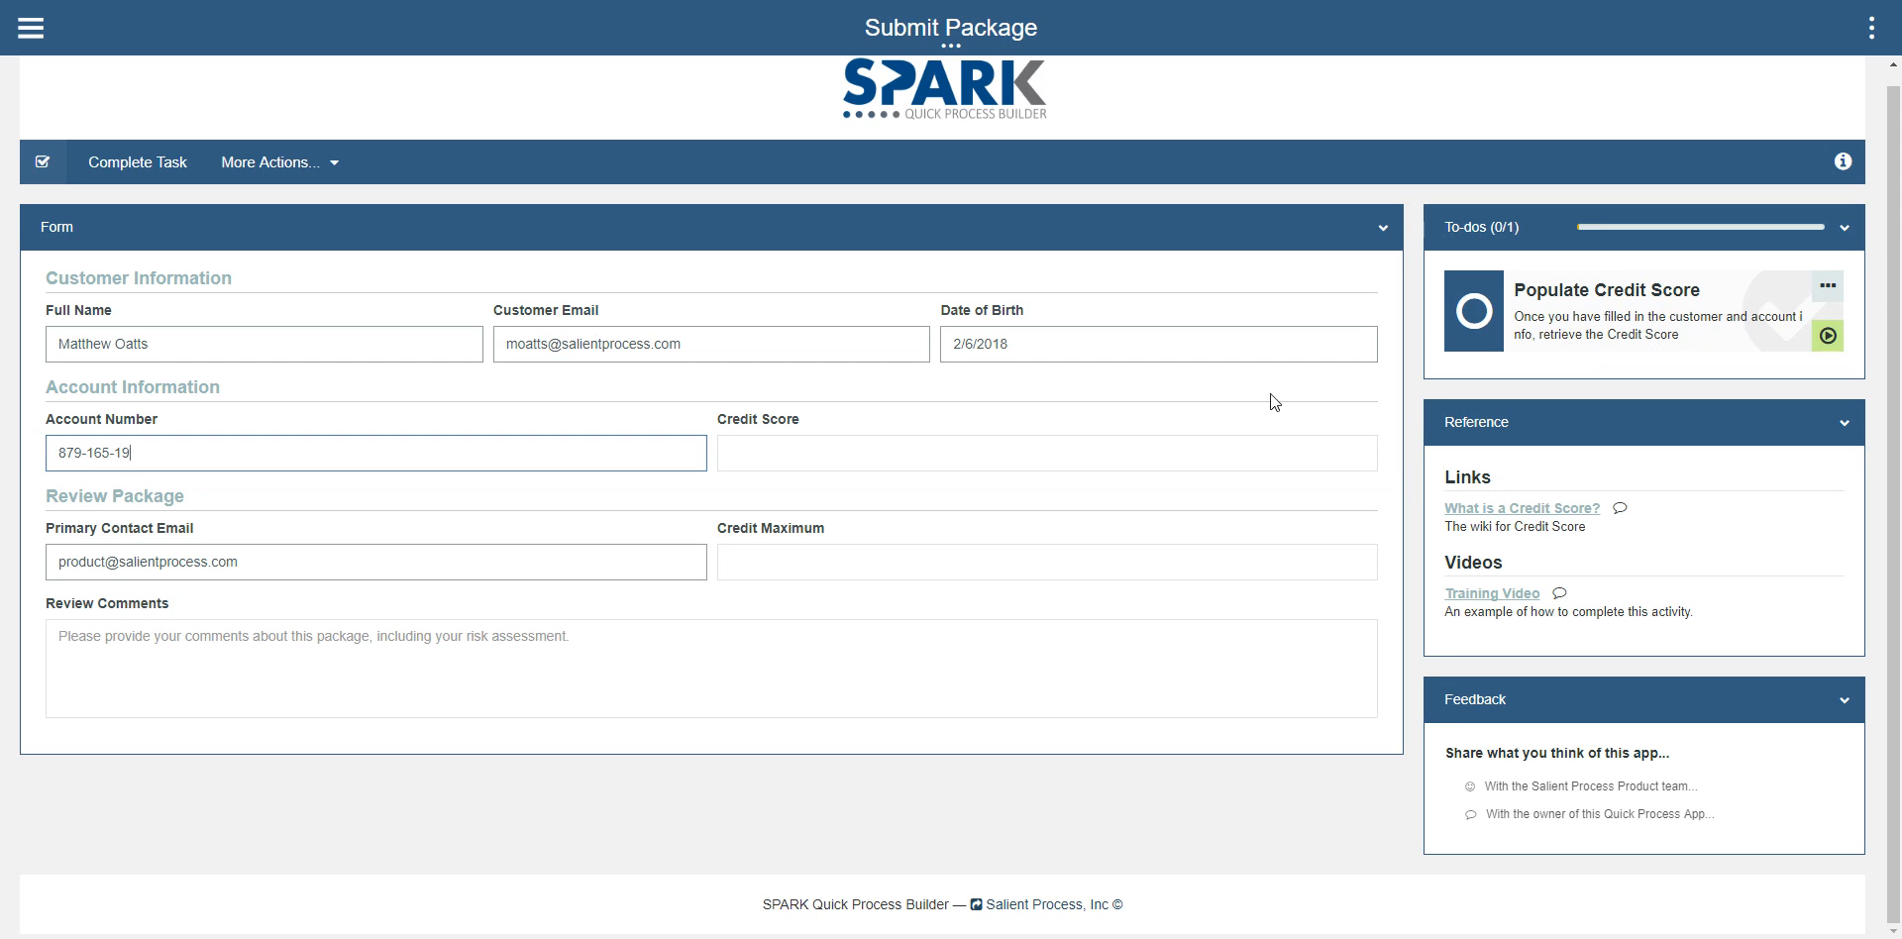
{"action": "left_click", "coordinate": [1823, 337]}
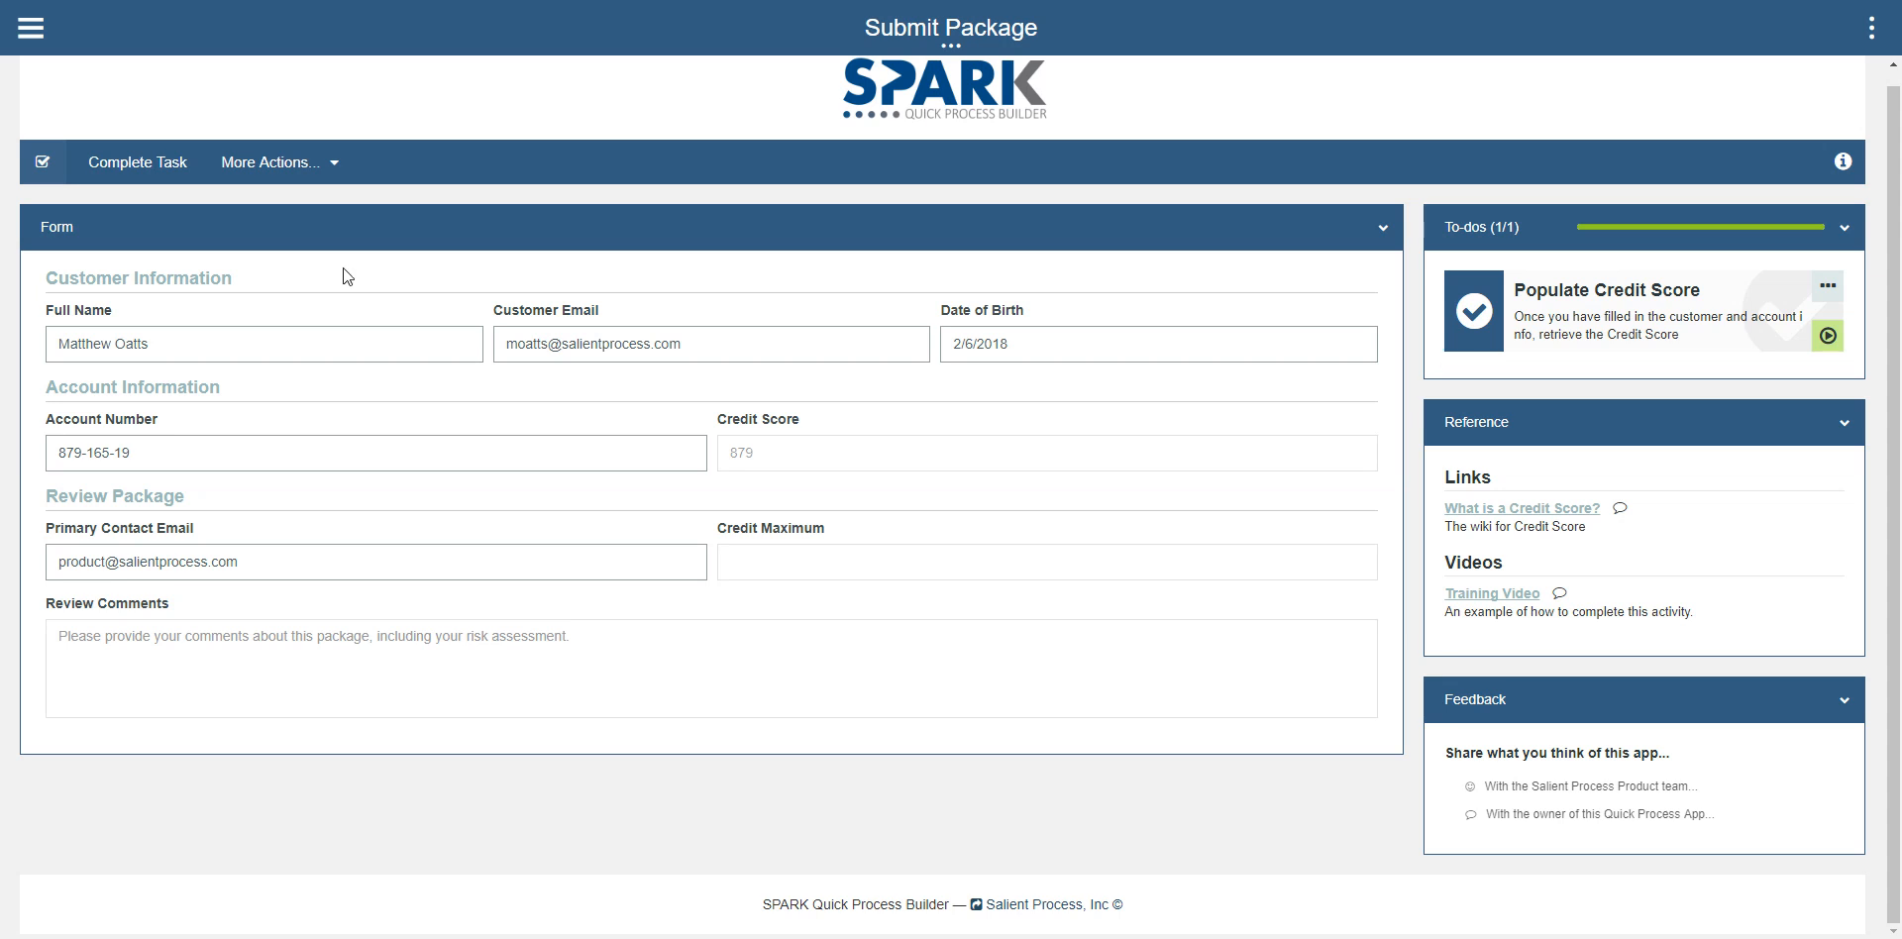
{"action": "left_click", "coordinate": [255, 171]}
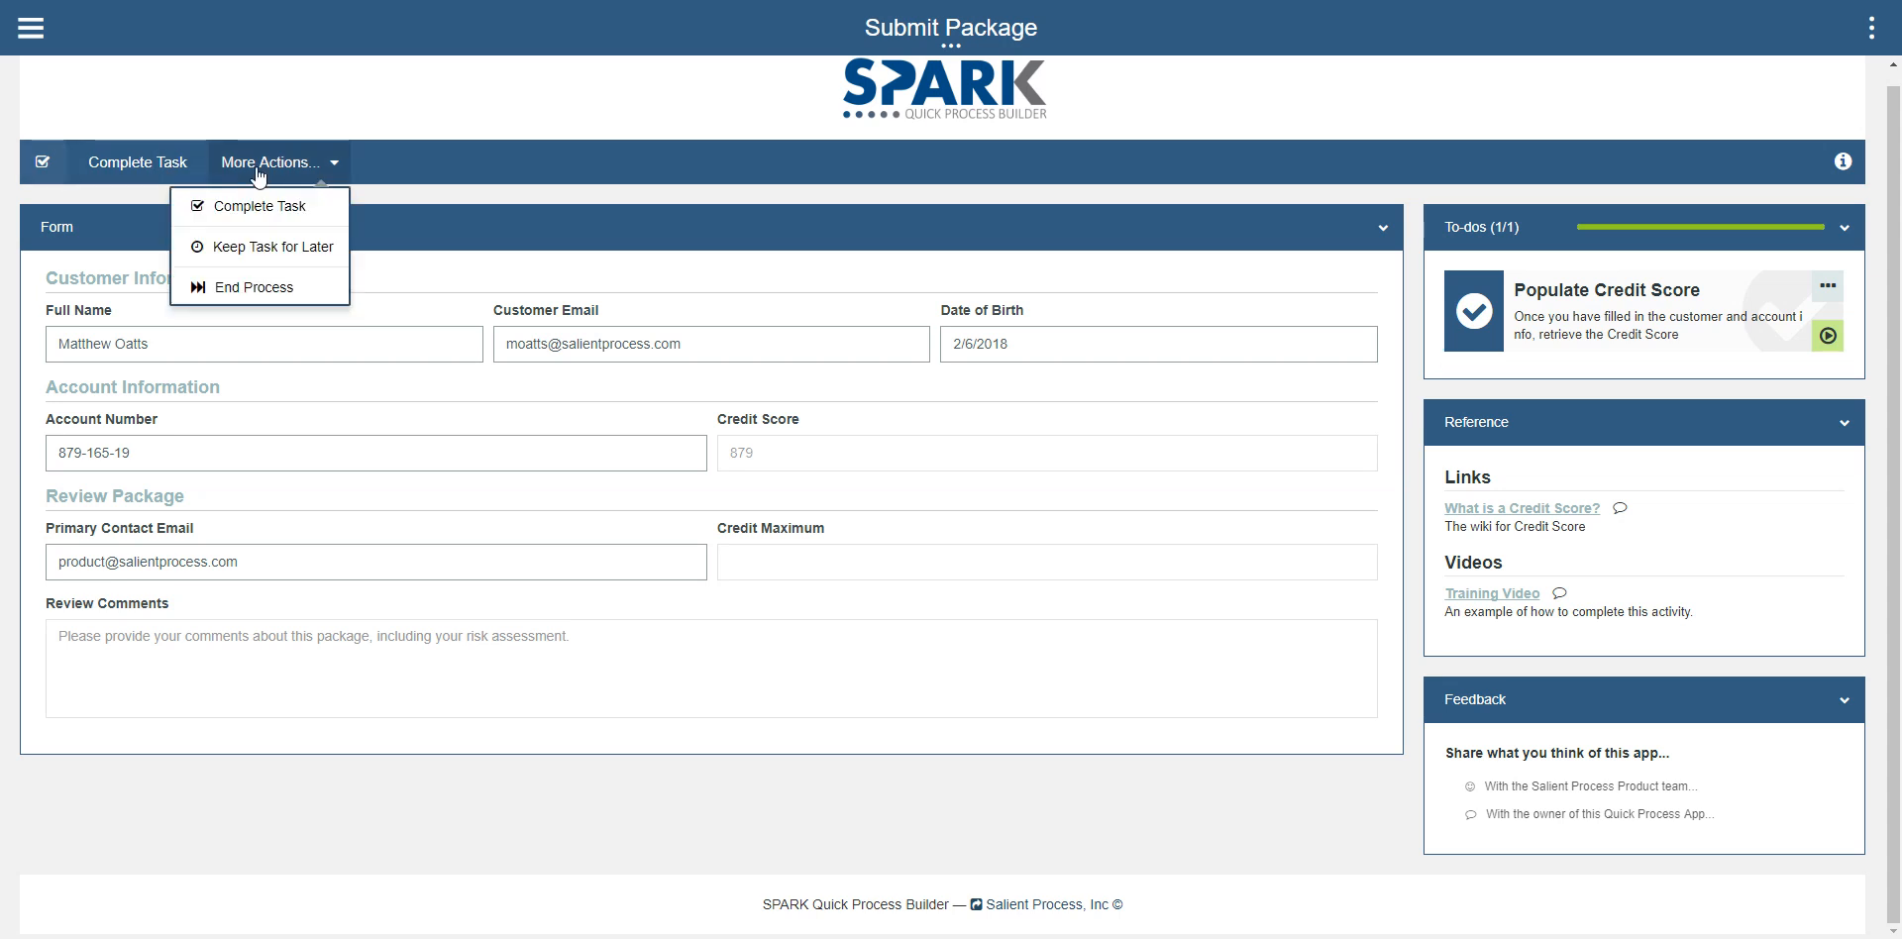
{"action": "left_click", "coordinate": [250, 248]}
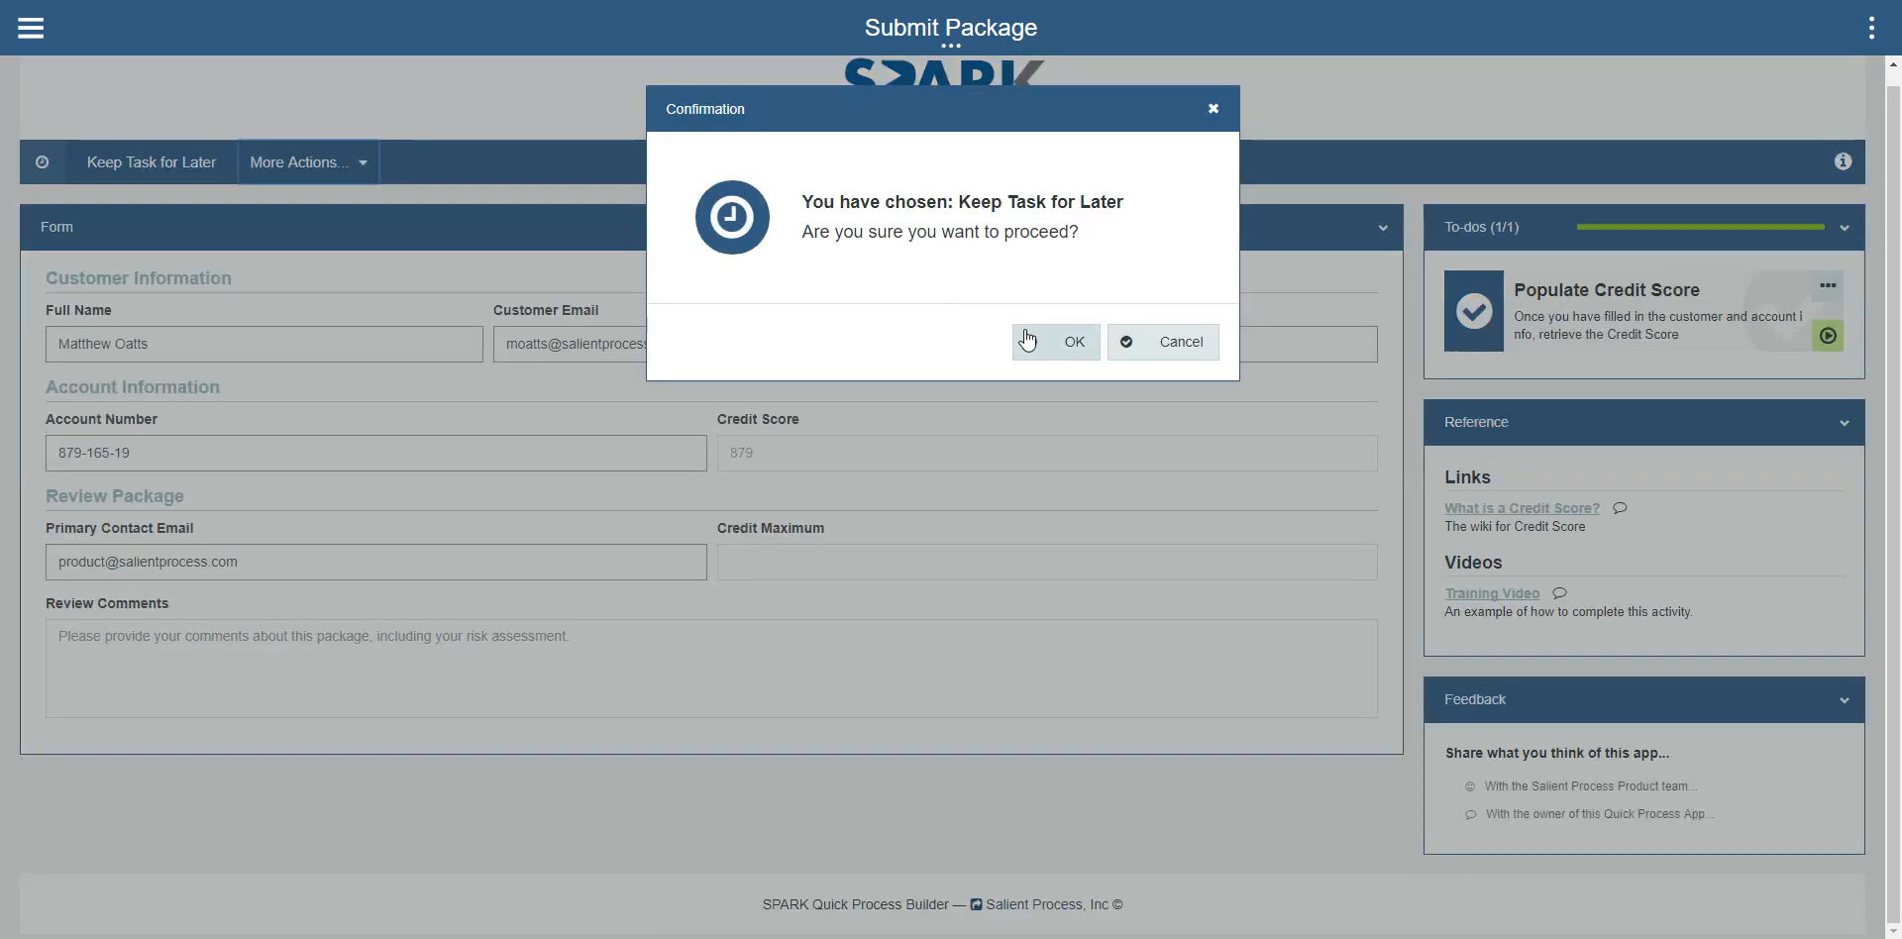
{"action": "left_click", "coordinate": [1152, 349]}
Step: Complete the Submit Package task and confirm the action
{"action": "left_click", "coordinate": [302, 163]}
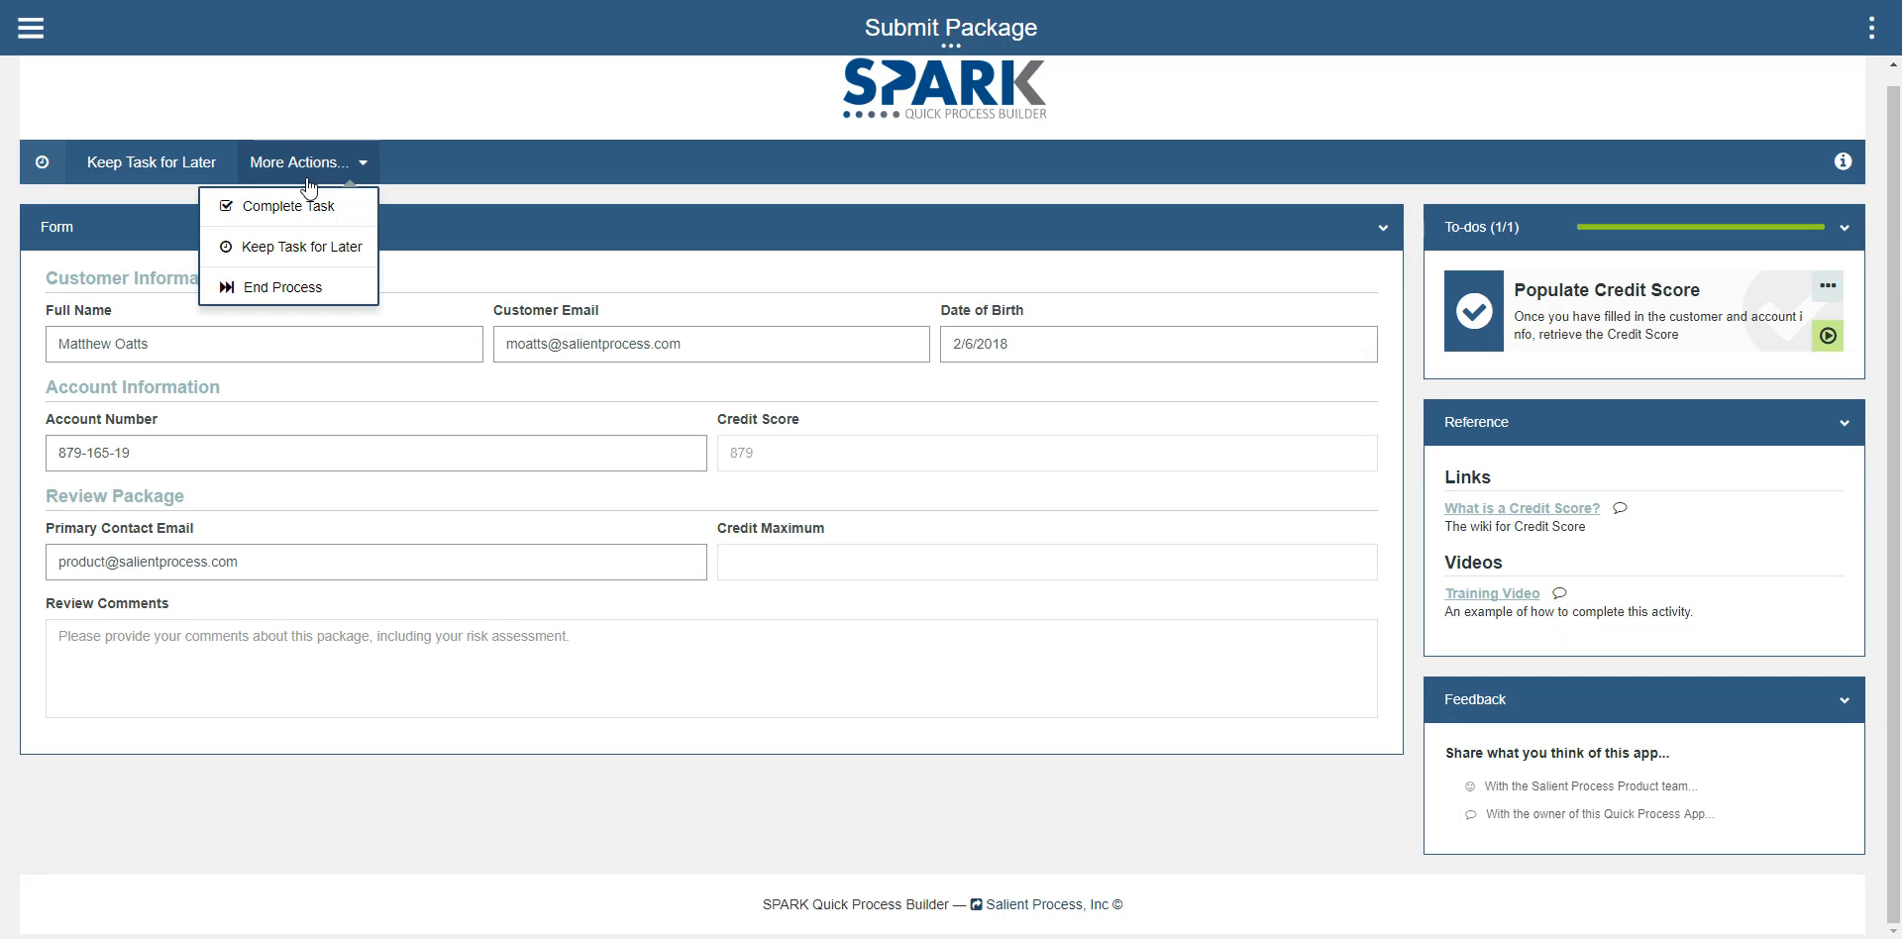
{"action": "left_click", "coordinate": [287, 195]}
{"action": "left_click", "coordinate": [1018, 345]}
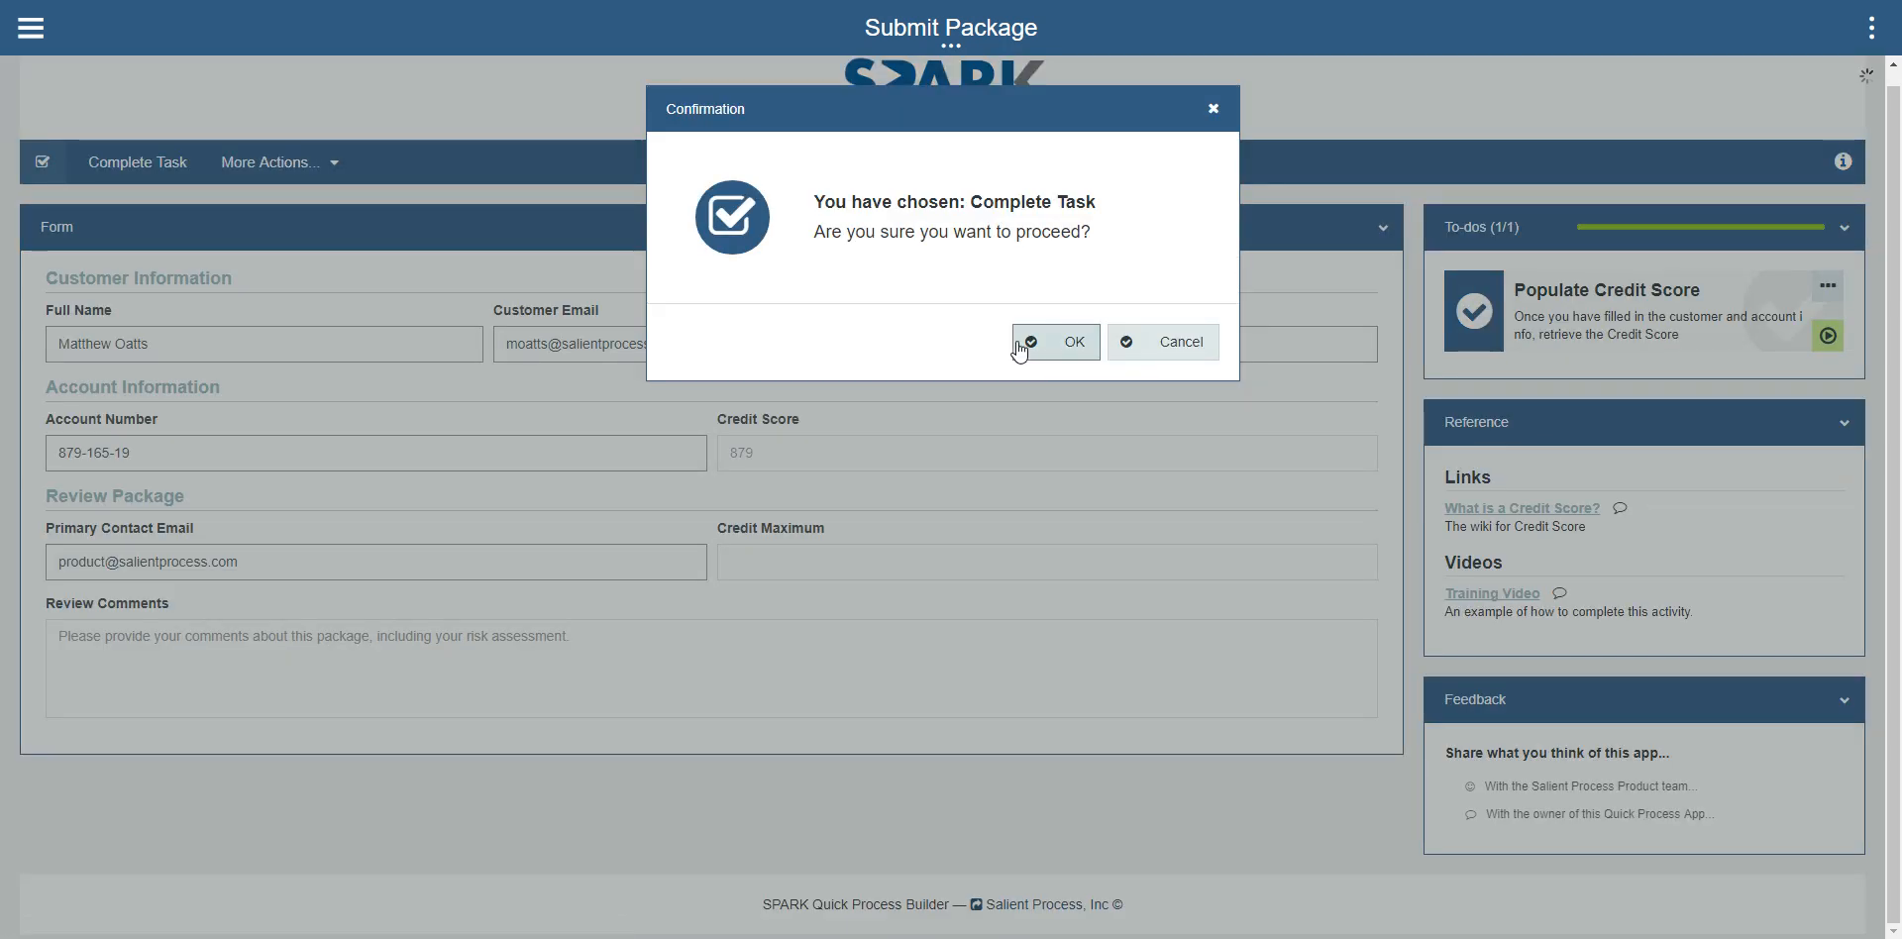
Step: Claim the unclaimed Review Package task and set its Credit Maximum to $654,654.00
{"action": "left_click", "coordinate": [406, 117]}
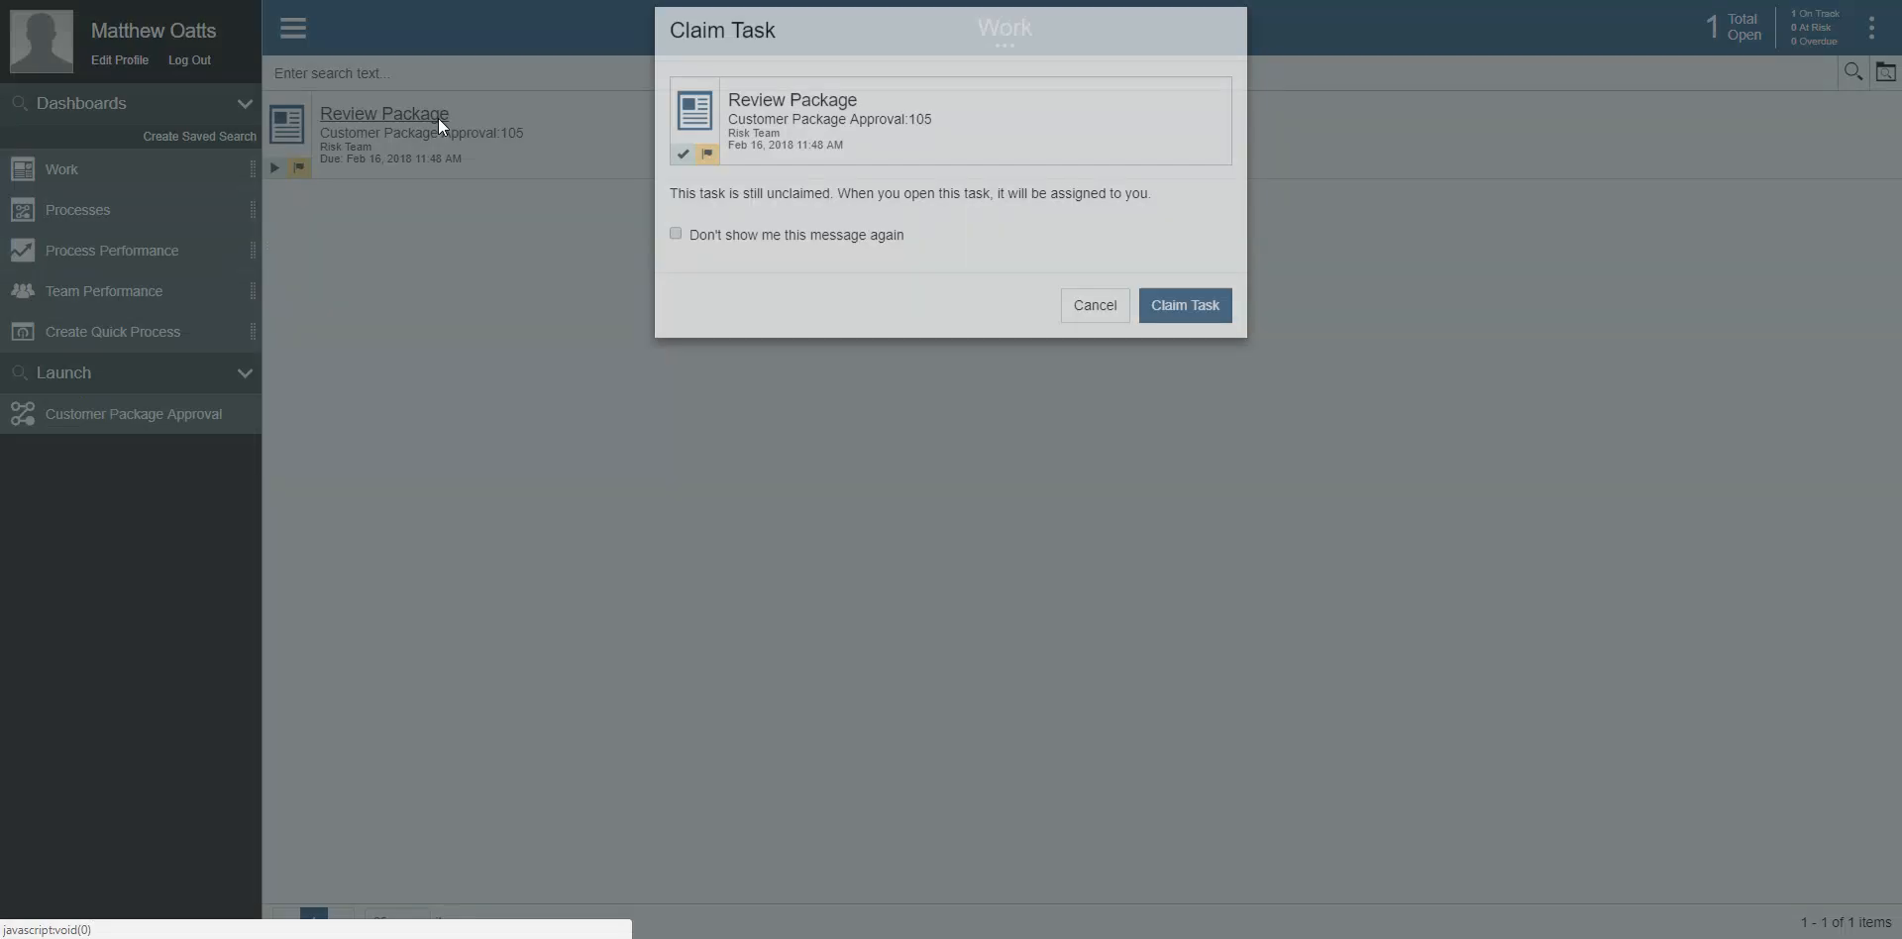
{"action": "left_click", "coordinate": [1216, 343]}
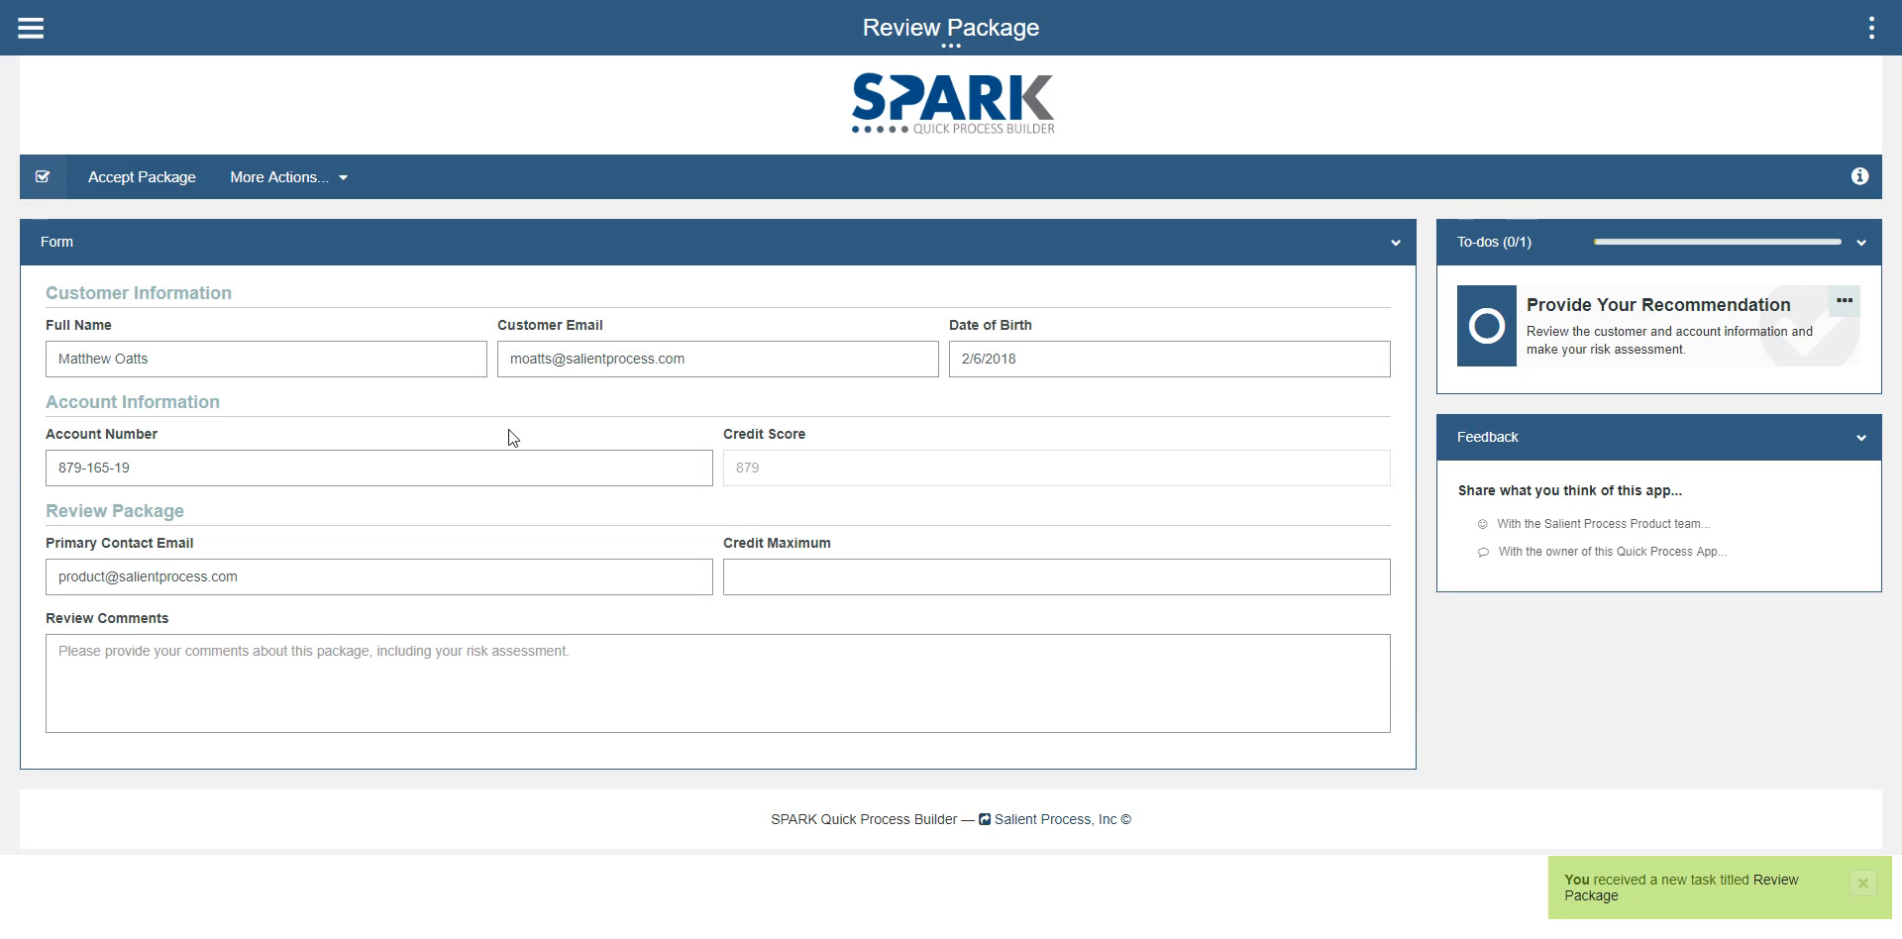
{"action": "left_click", "coordinate": [901, 567]}
{"action": "type", "text": "654654"}
{"action": "left_click", "coordinate": [1435, 676]}
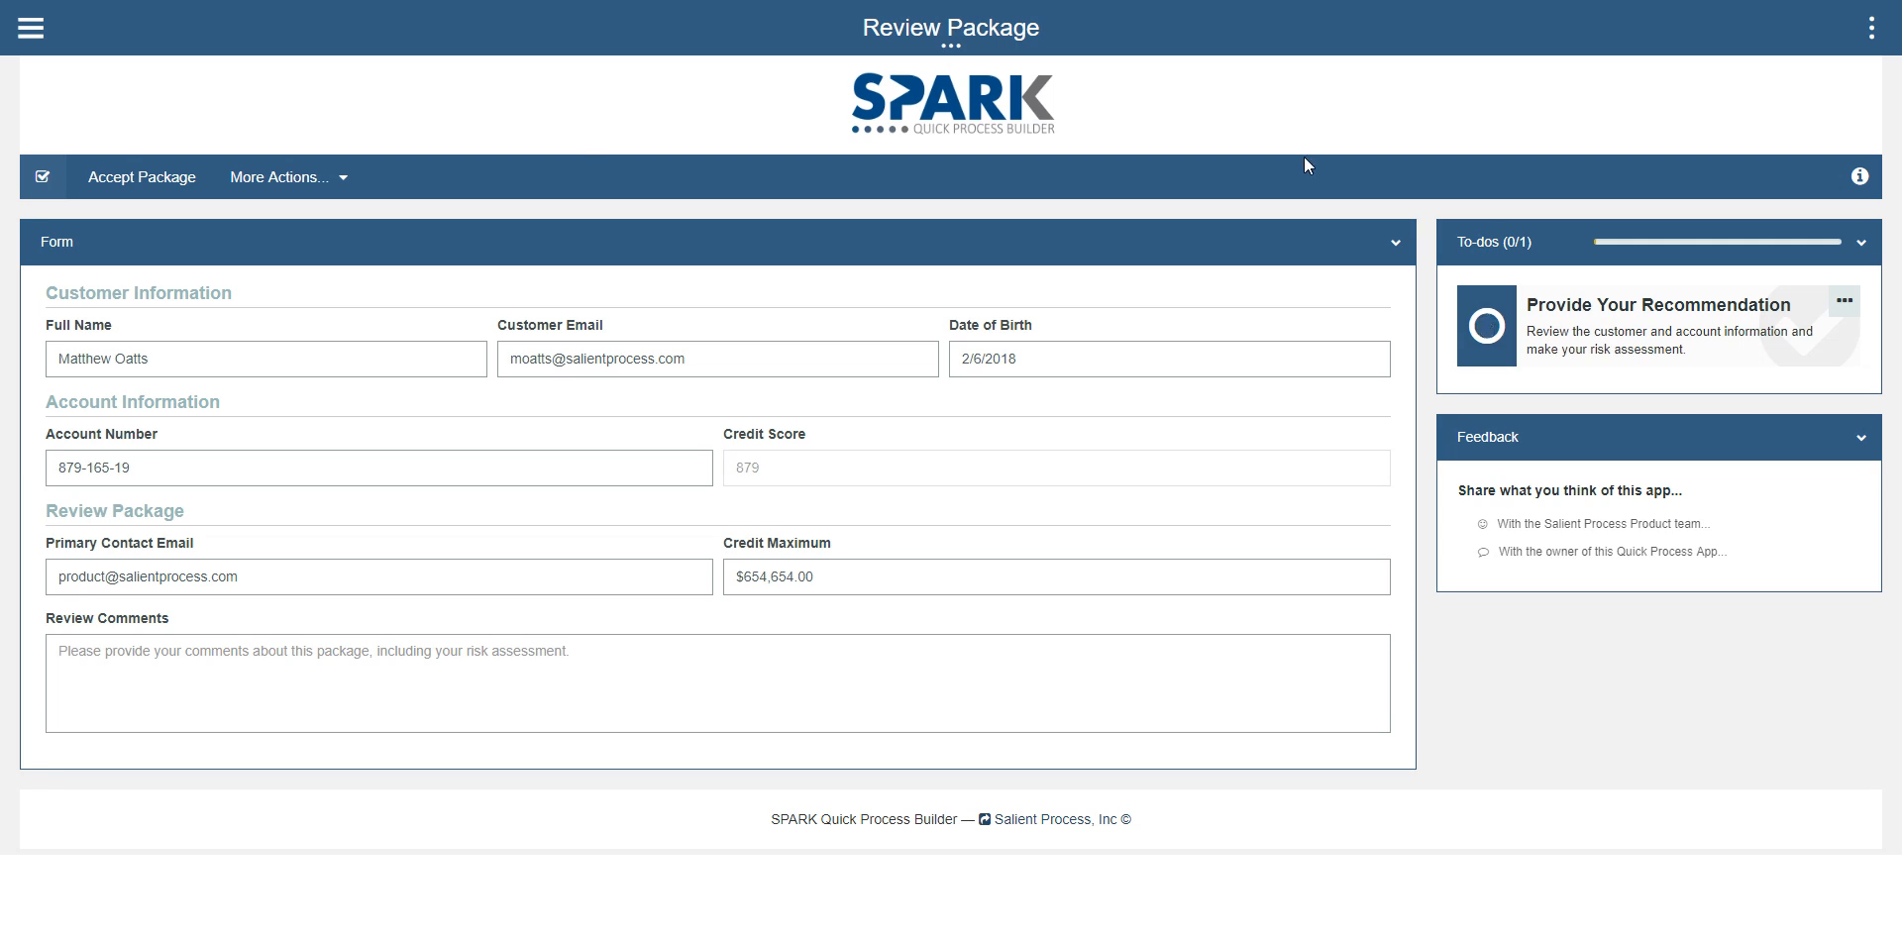
Step: Accept the package in the Review Package task and confirm the action
{"action": "left_click", "coordinate": [1803, 363]}
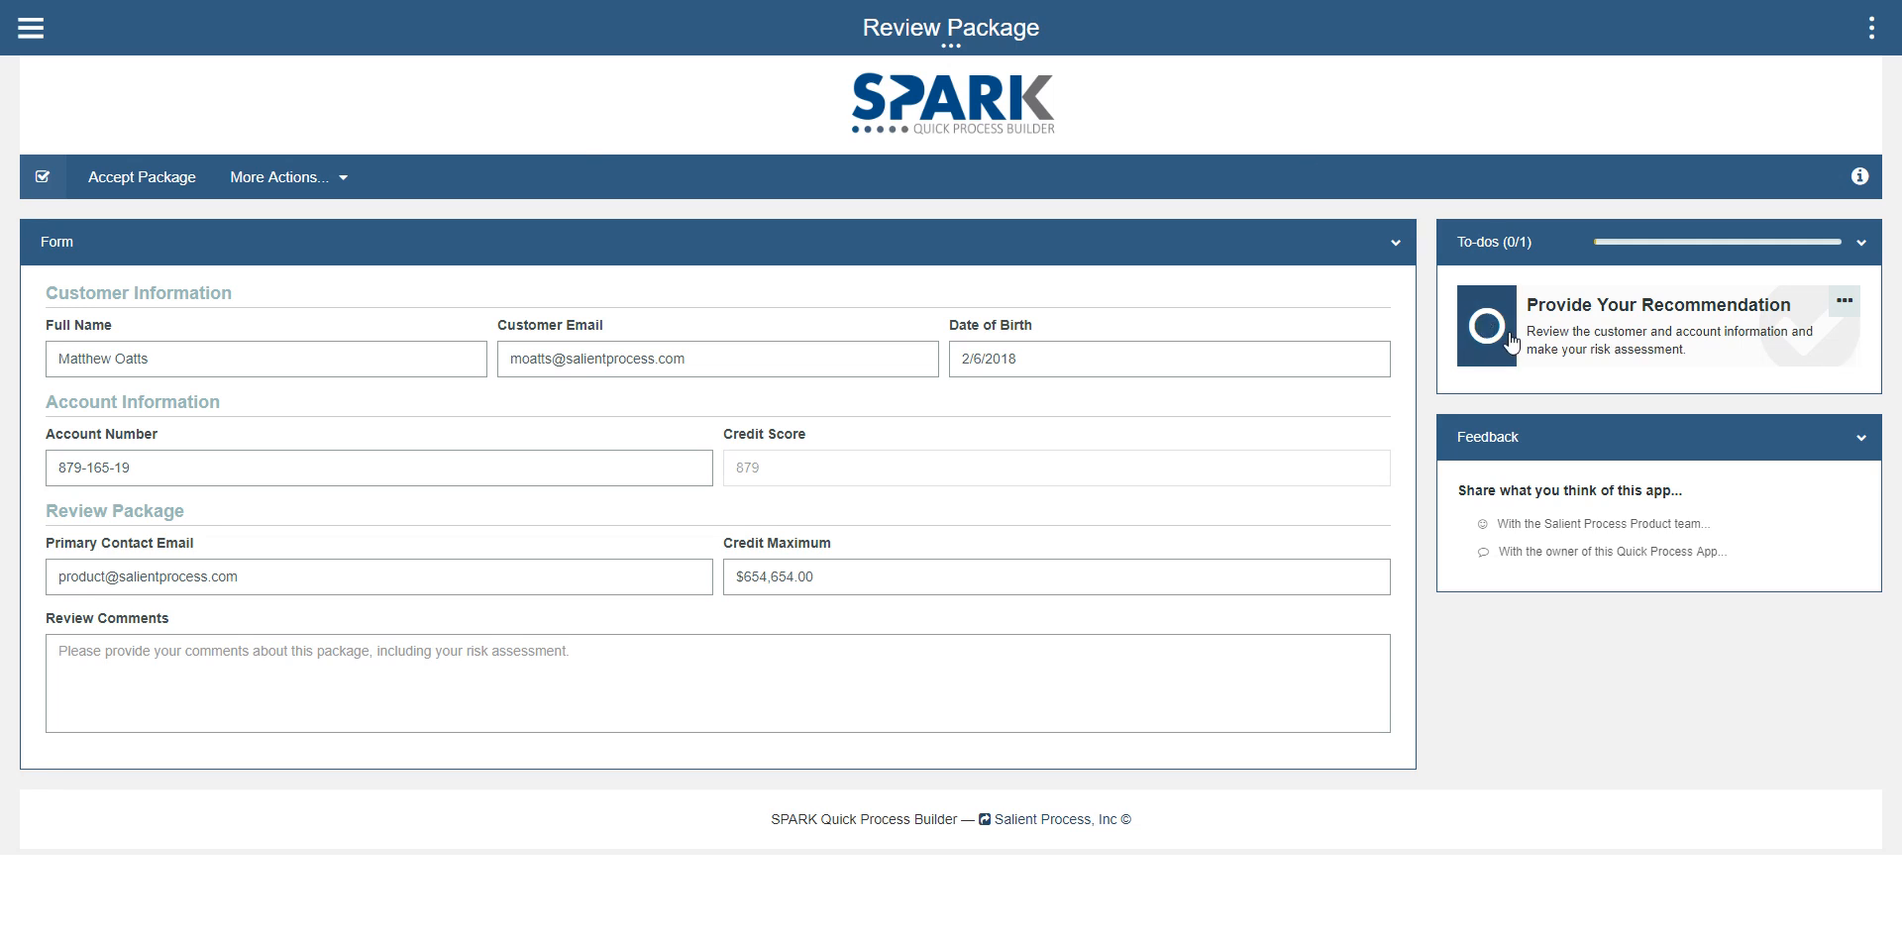
{"action": "left_click", "coordinate": [140, 188]}
{"action": "left_click", "coordinate": [1079, 355]}
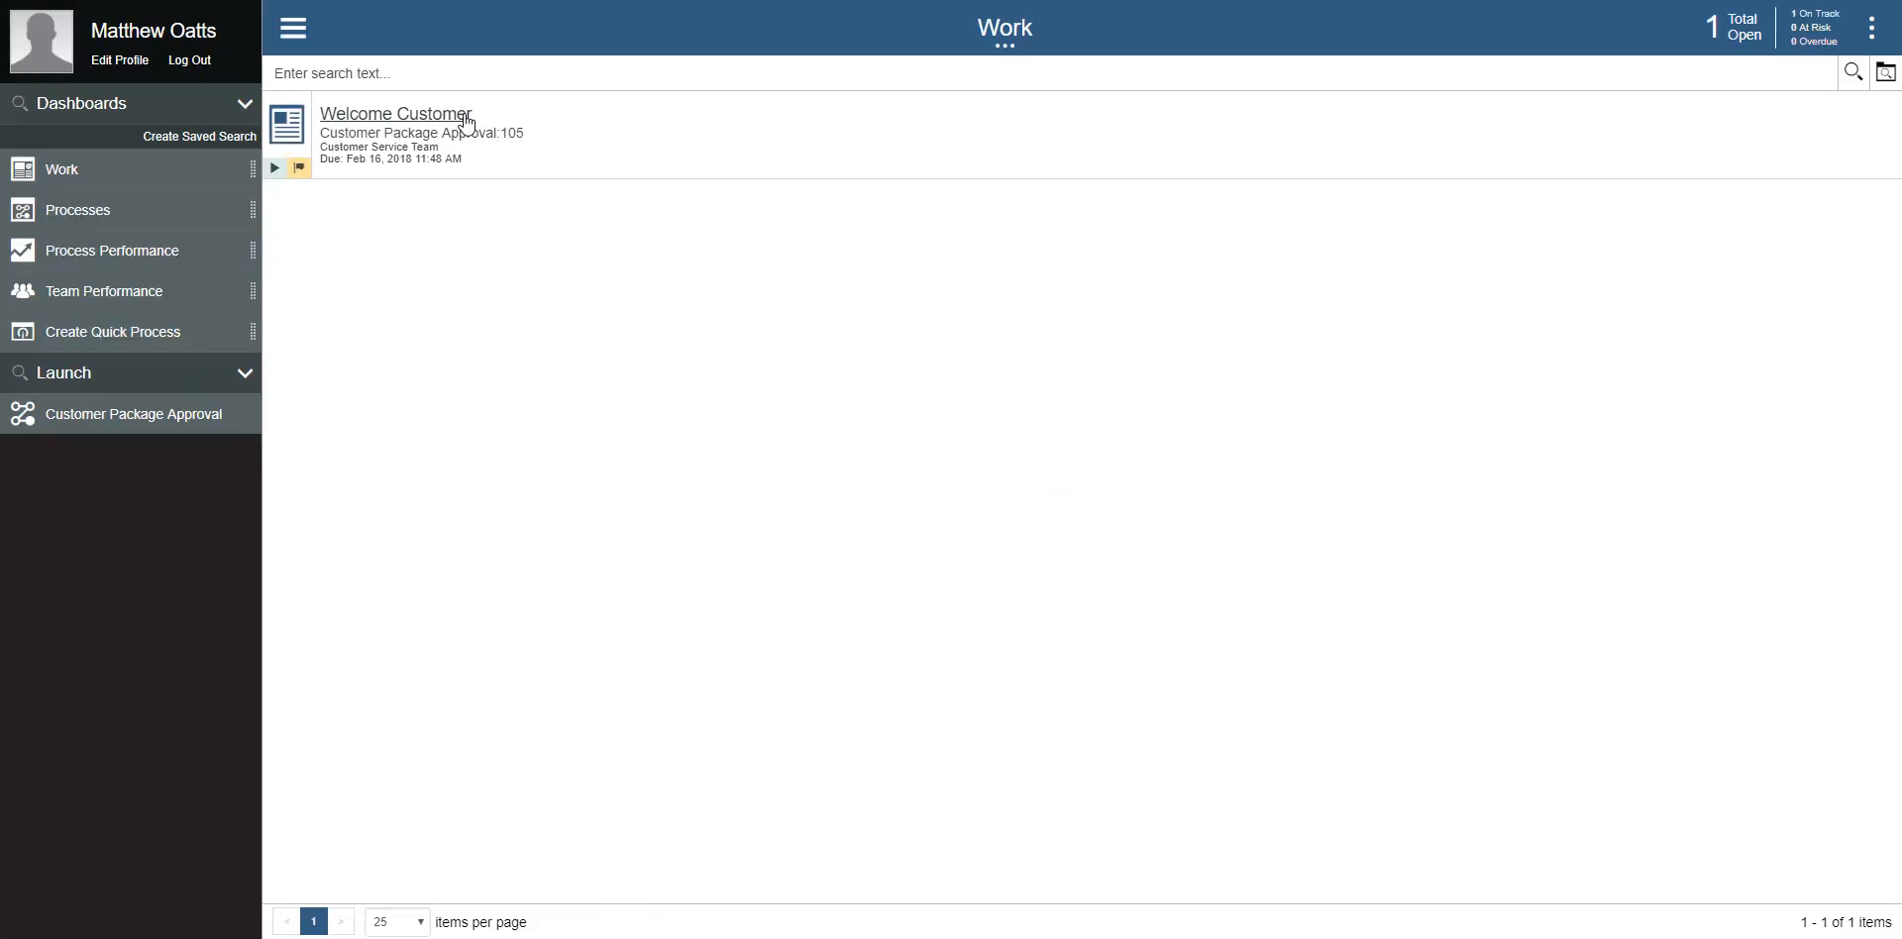
Step: Claim the Welcome Customer task and open the Send Welcome Email to-do's form with its message ready for editing
{"action": "left_click", "coordinate": [454, 121]}
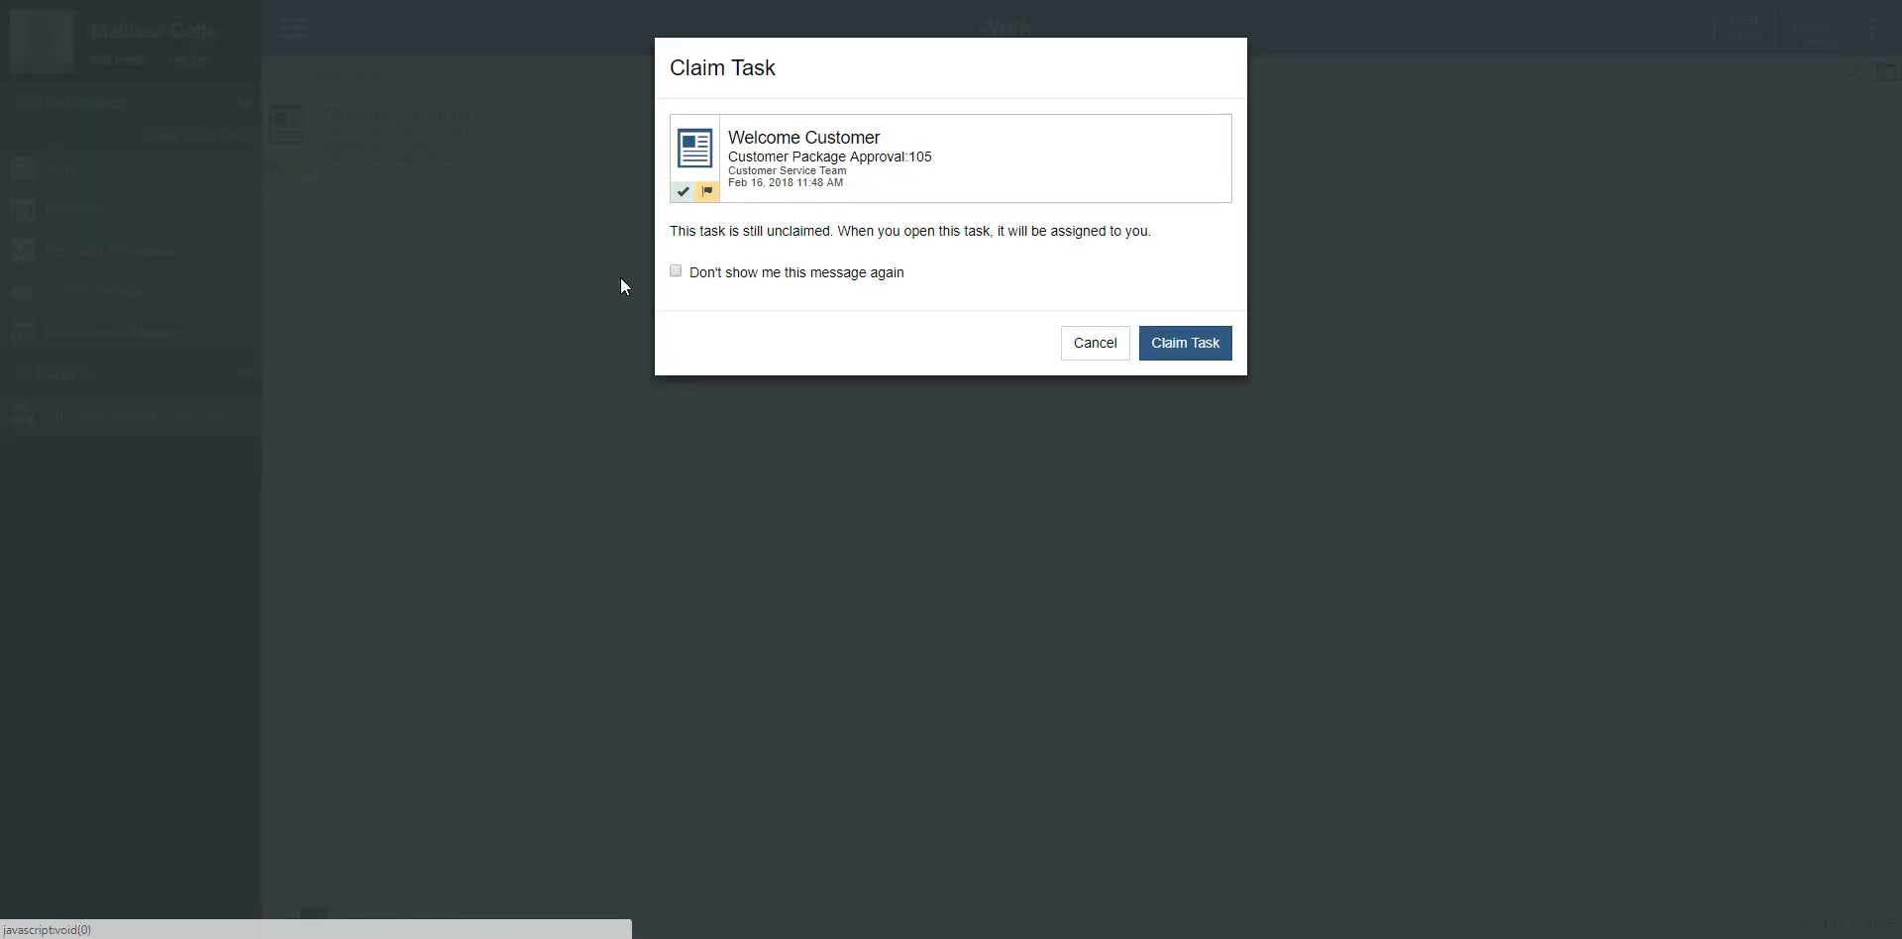
{"action": "left_click", "coordinate": [1203, 347]}
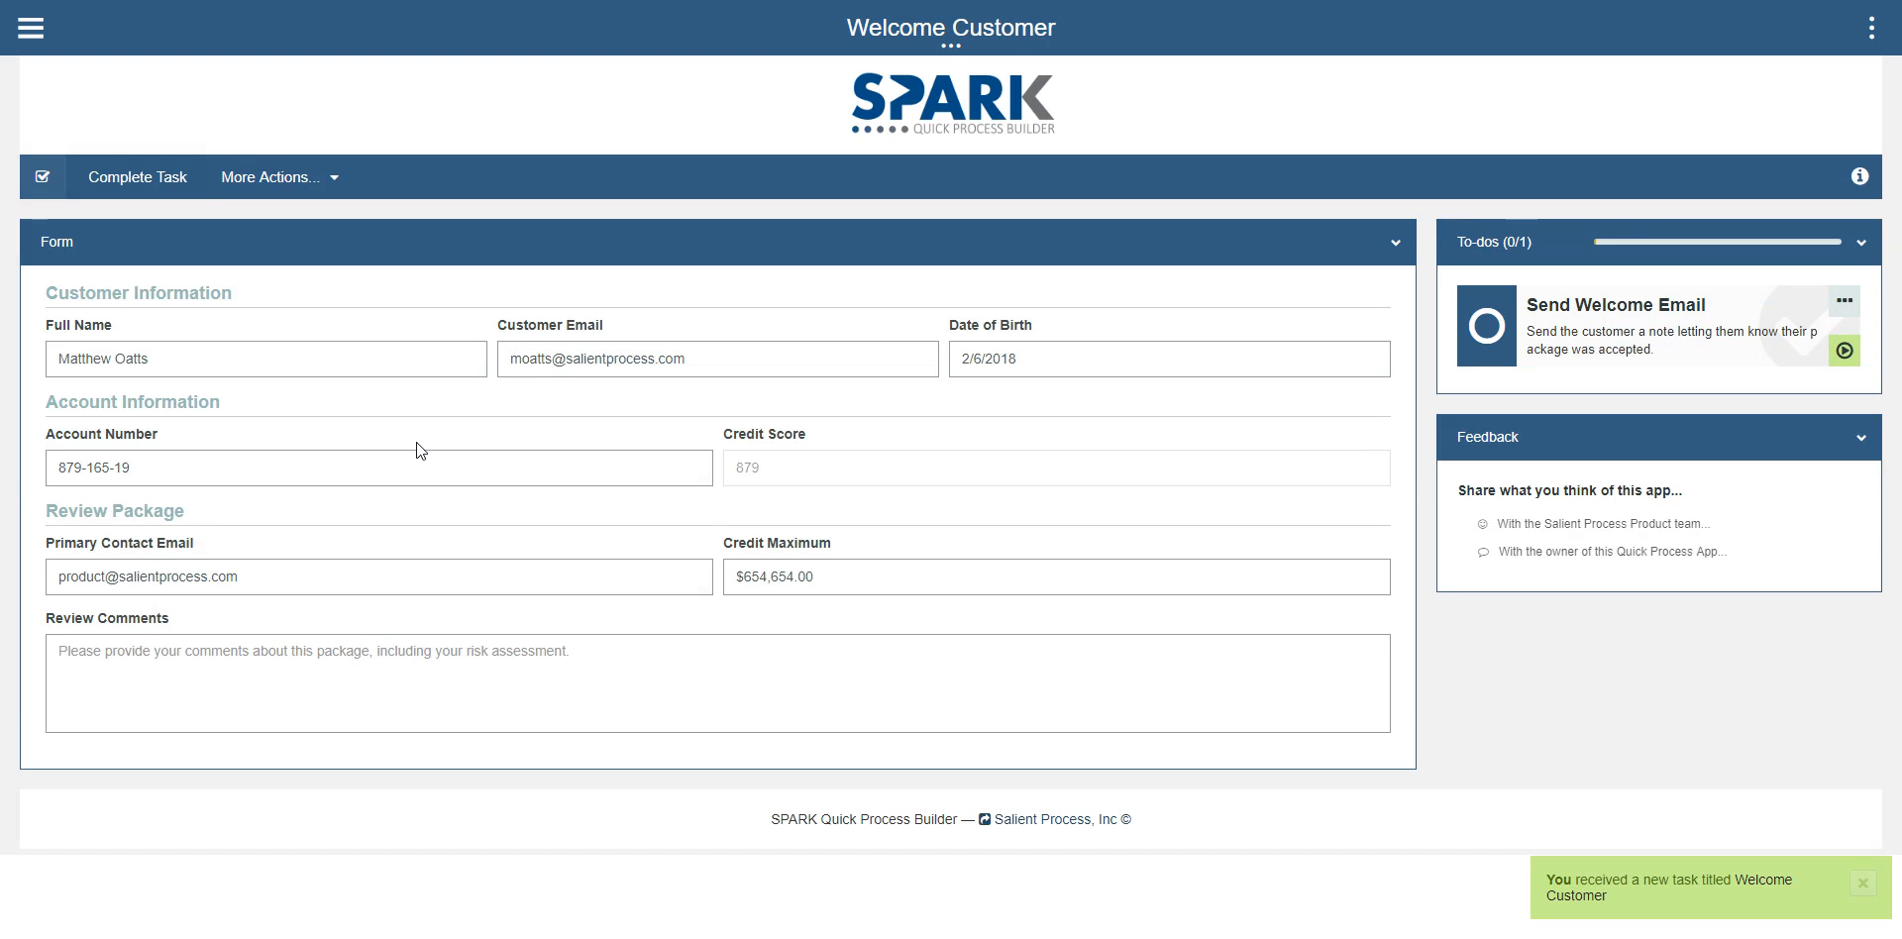
{"action": "left_click", "coordinate": [1845, 352]}
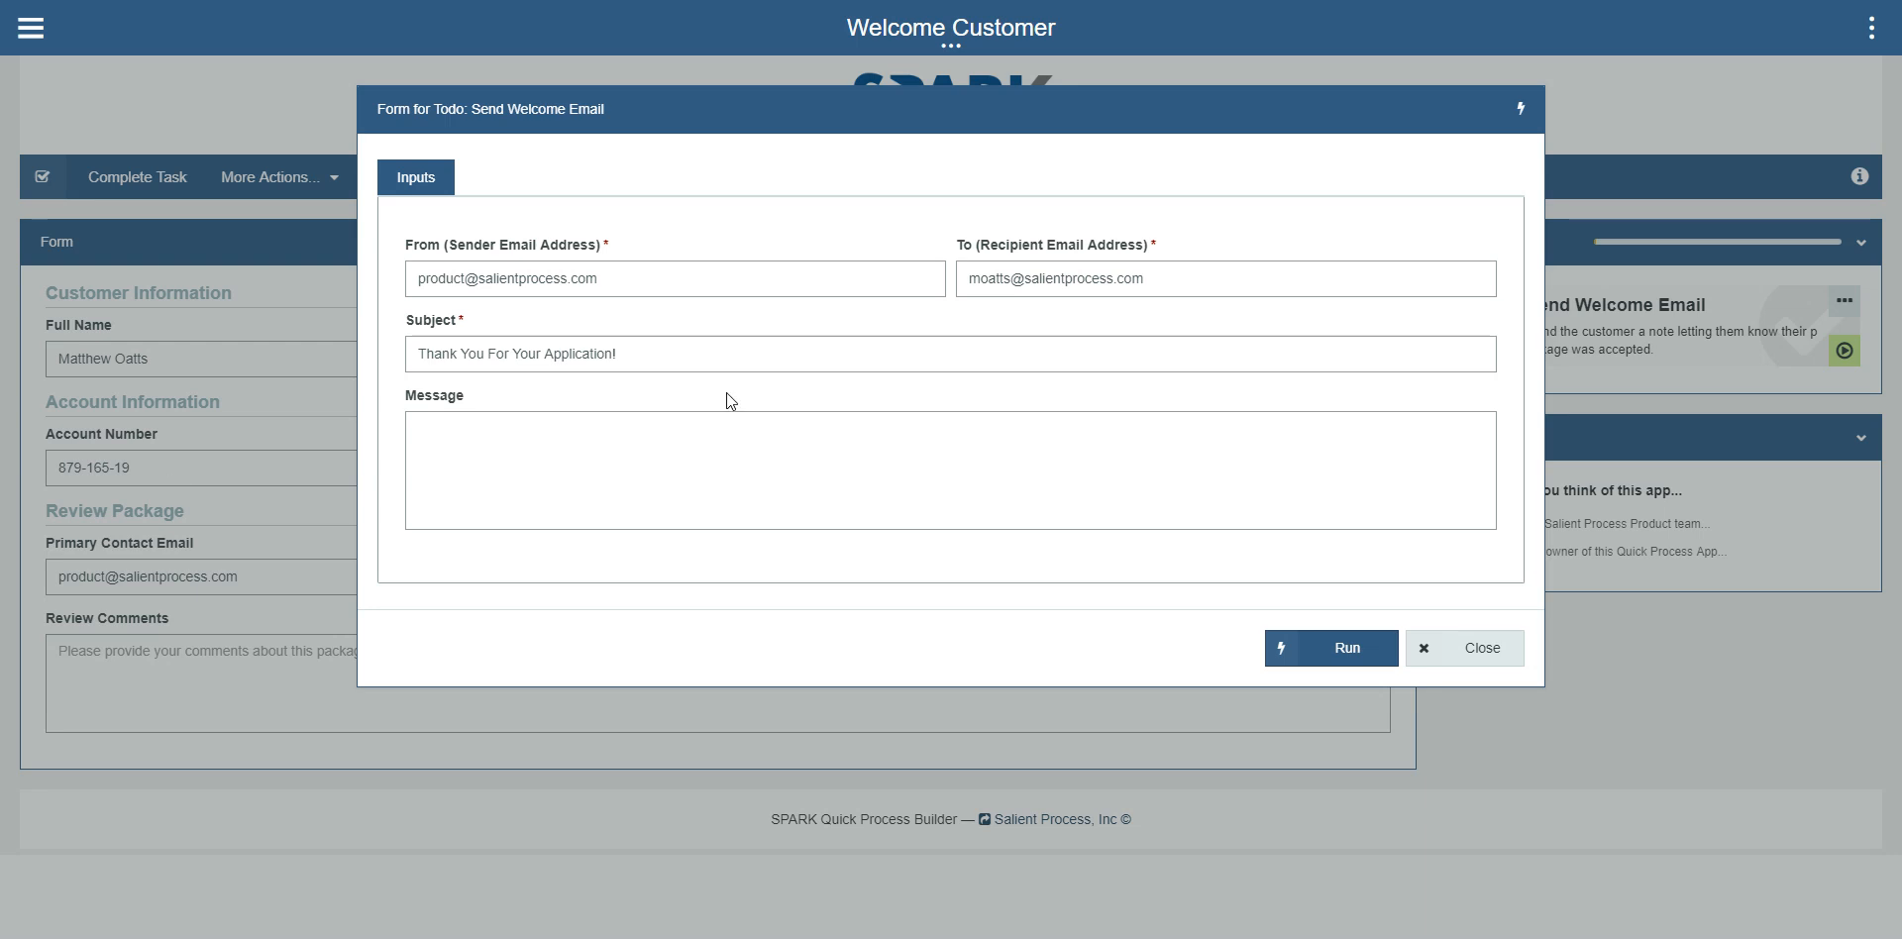
{"action": "left_click", "coordinate": [535, 454]}
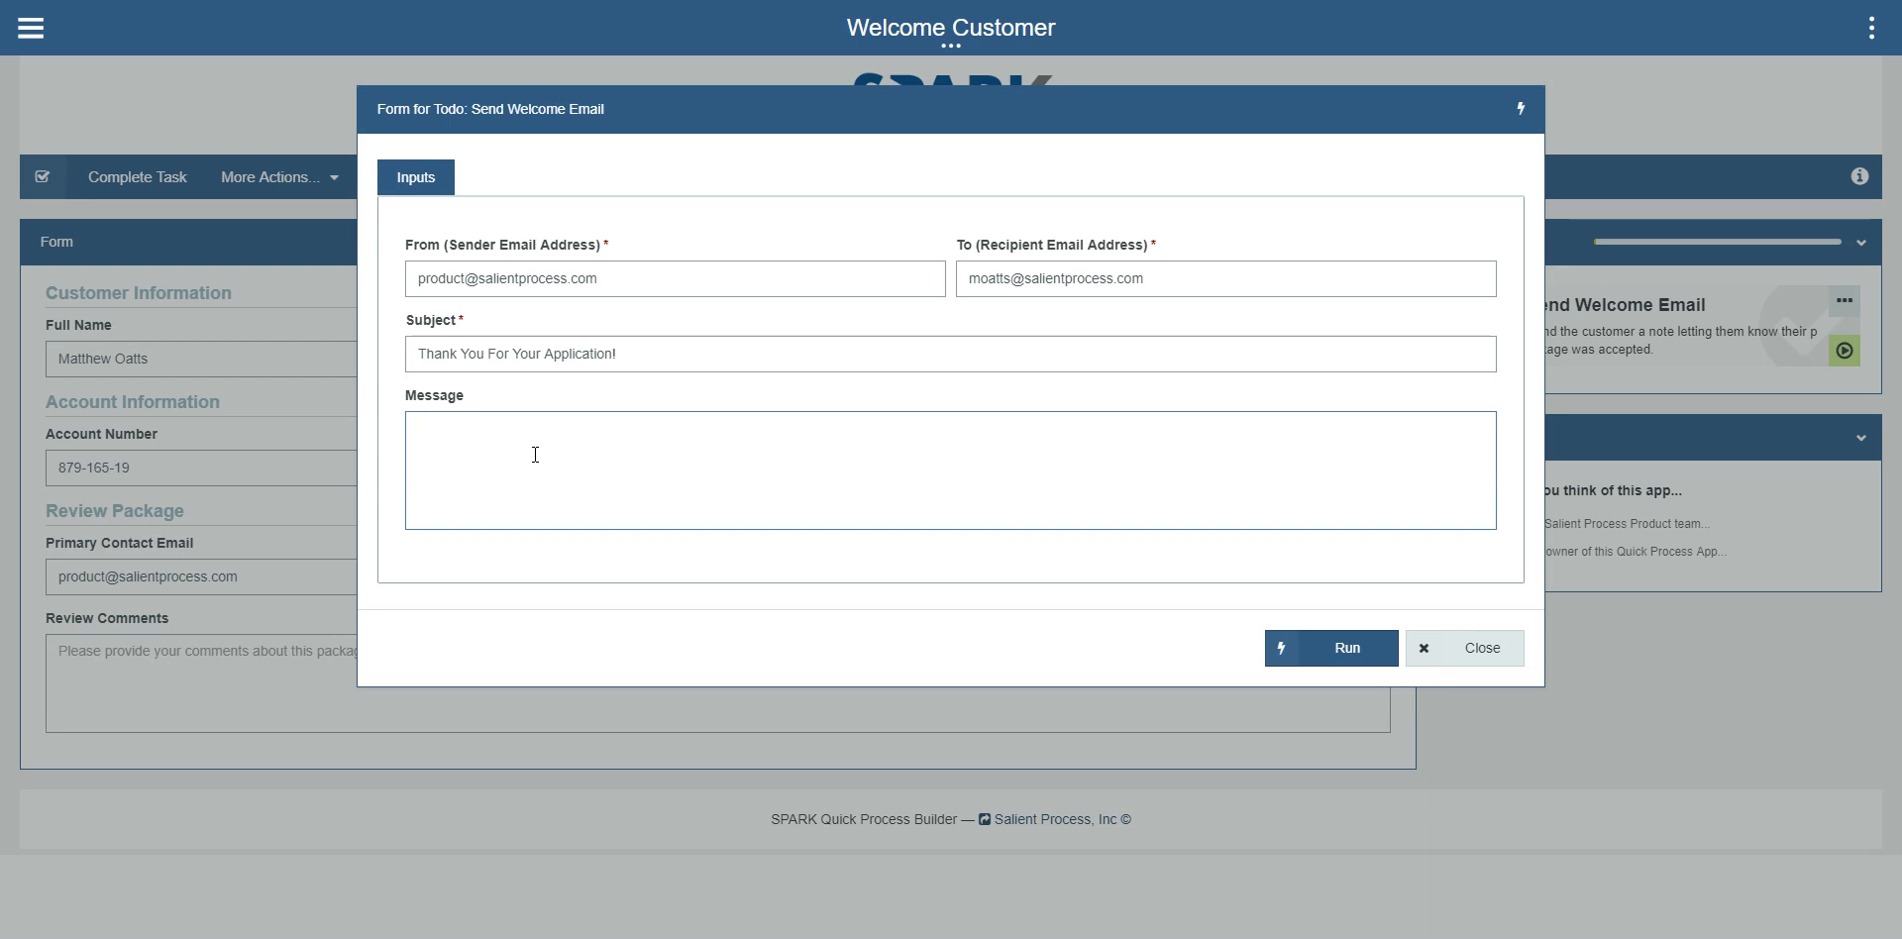
{"action": "type", "text": "This customer"}
{"action": "key", "text": "ctrl+a"}
{"action": "key", "text": "BackSpace"}
Step: Write "Thank you for being a friend!" as the welcome email's message, run the to-do to send it, and close the form
{"action": "type", "text": "Thank you for being a friend!"}
{"action": "left_click", "coordinate": [1299, 664]}
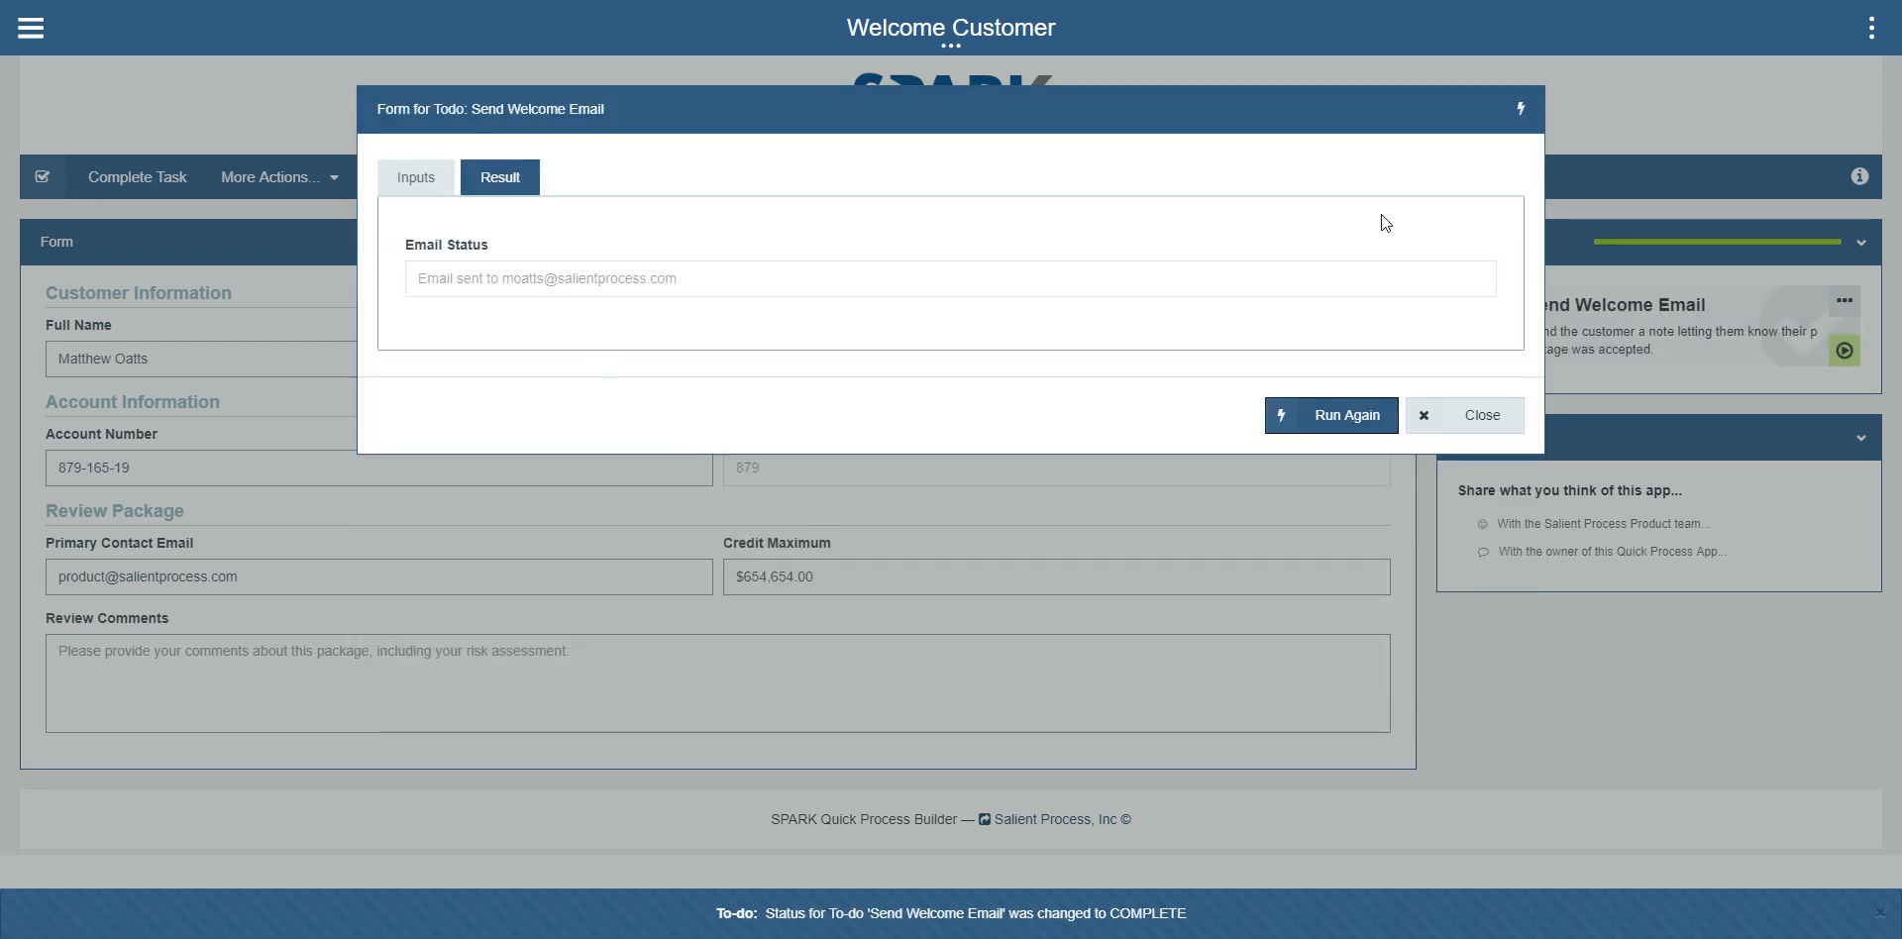
{"action": "left_click", "coordinate": [1438, 424]}
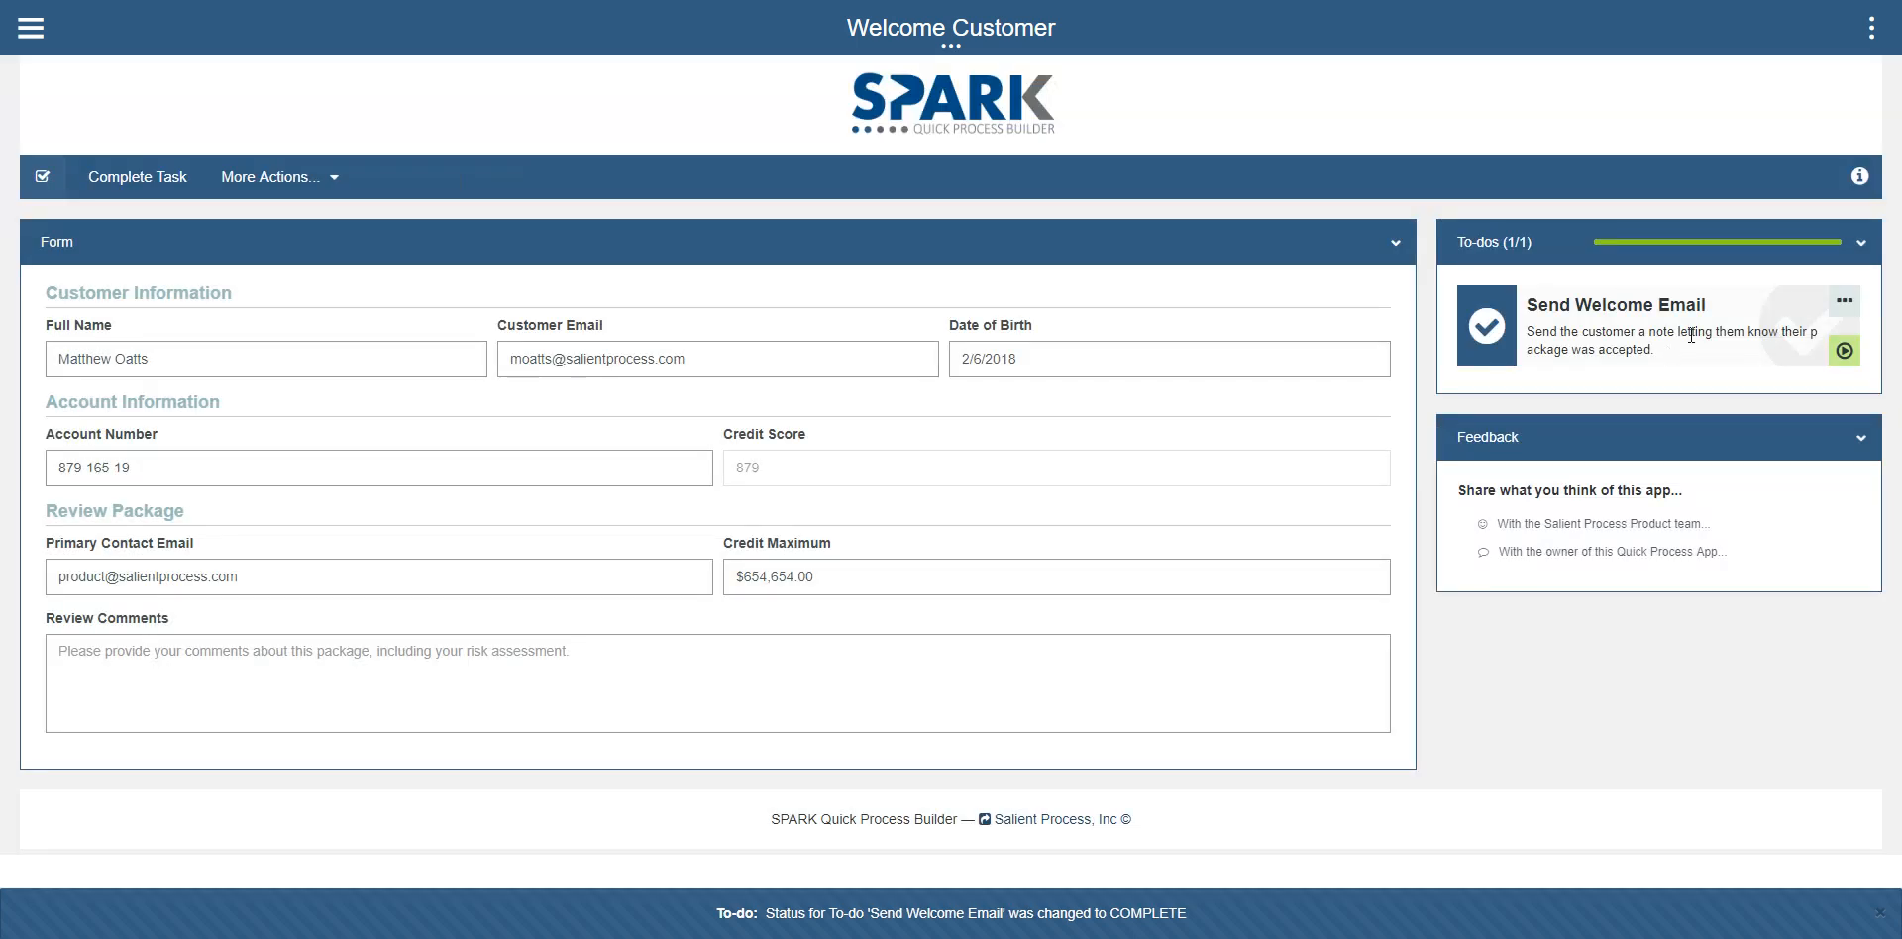
Step: Complete the Welcome Customer task with confirmation, and move the received e-mail's window clear of the dashboards list
{"action": "left_click", "coordinate": [142, 179]}
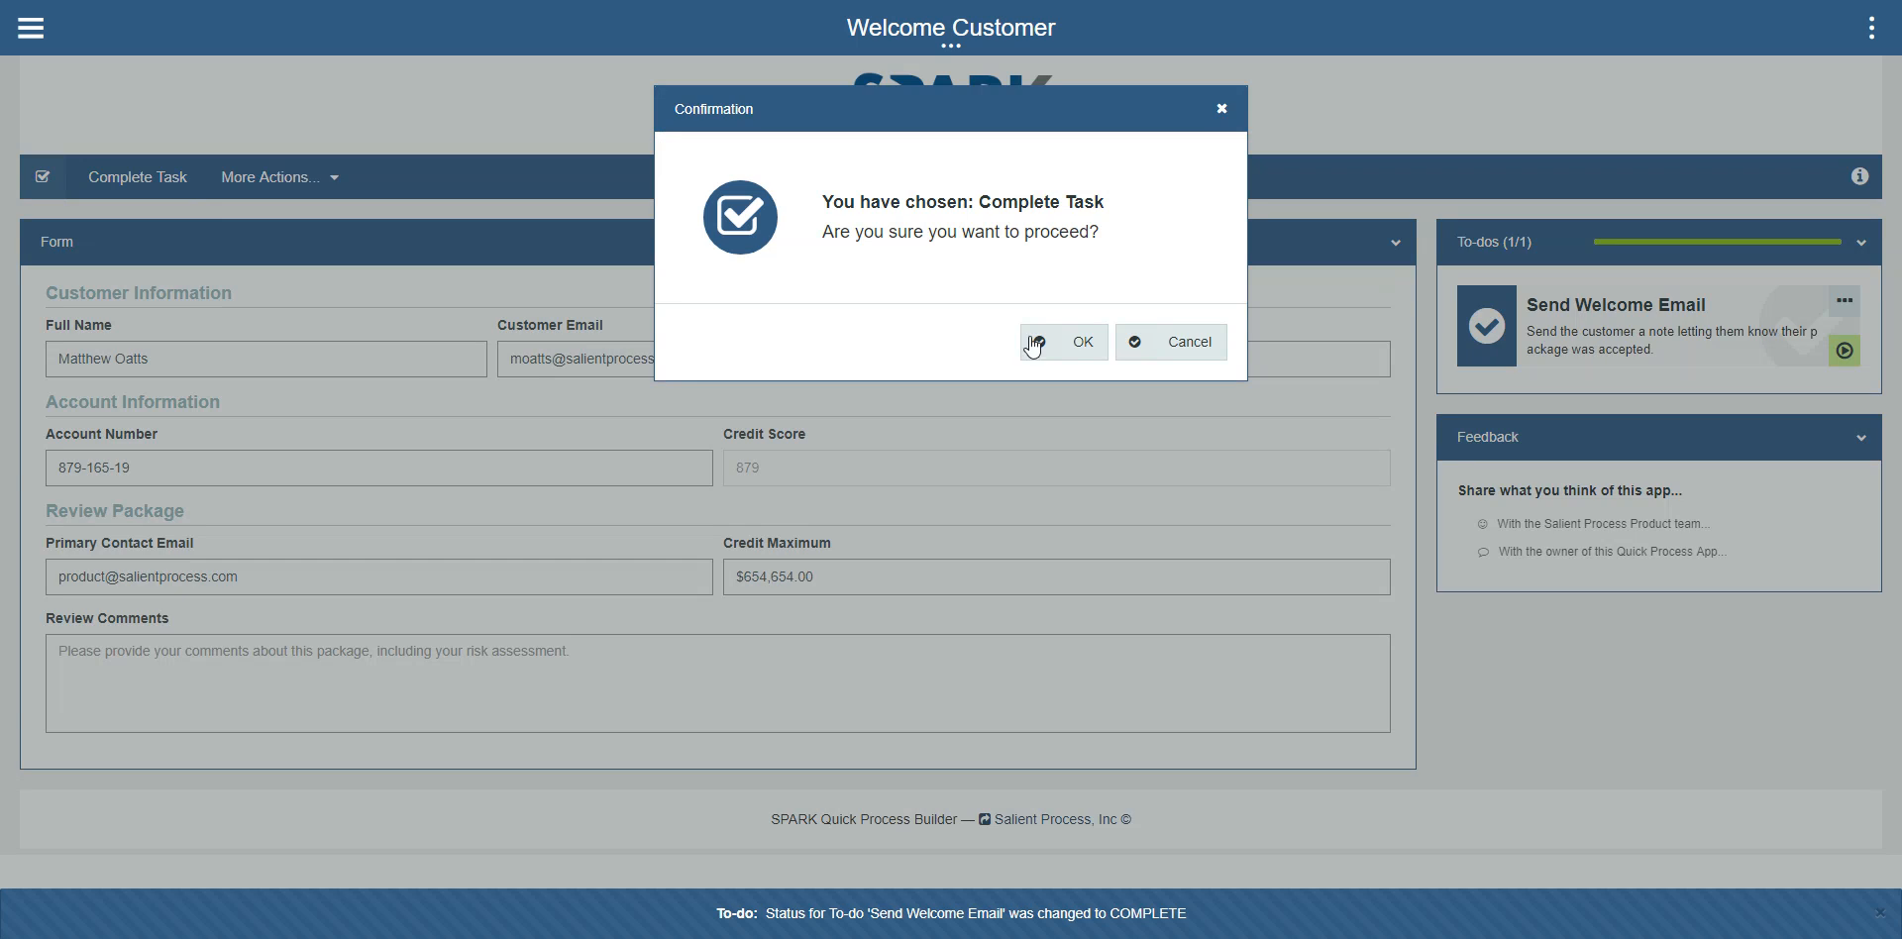
{"action": "left_click", "coordinate": [1060, 344]}
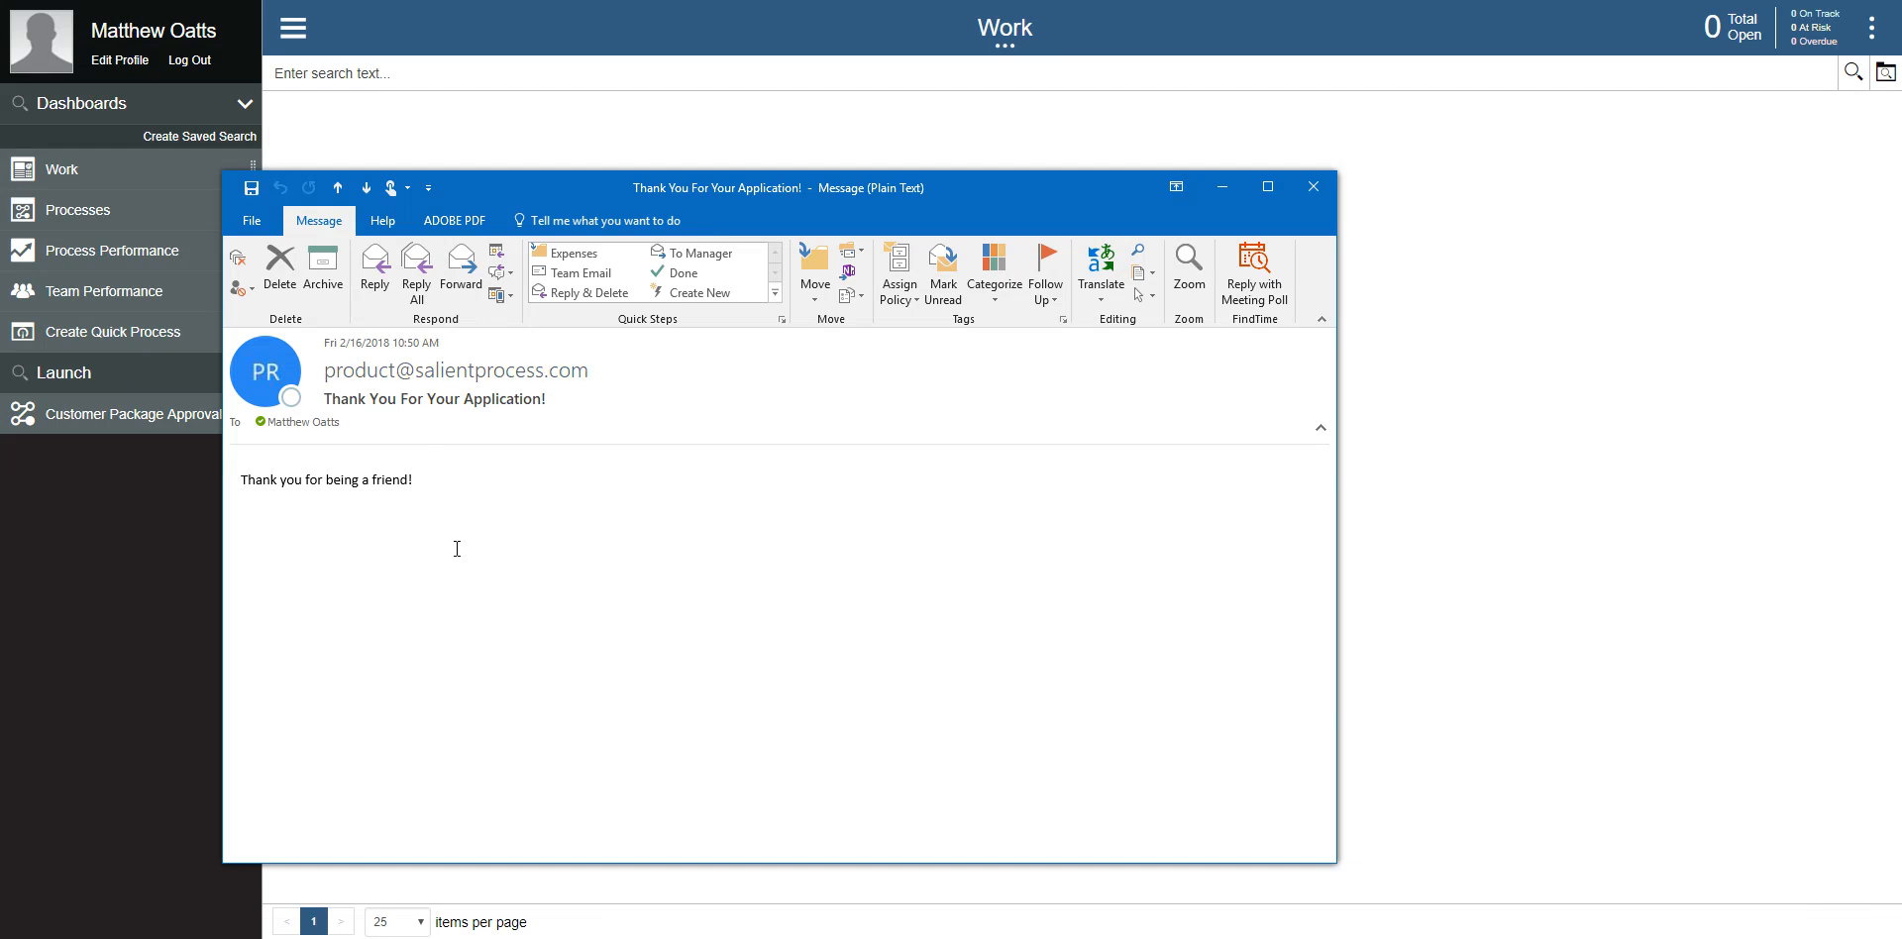
{"action": "left_click_drag", "start_coordinate": [762, 187], "coordinate": [1083, 175]}
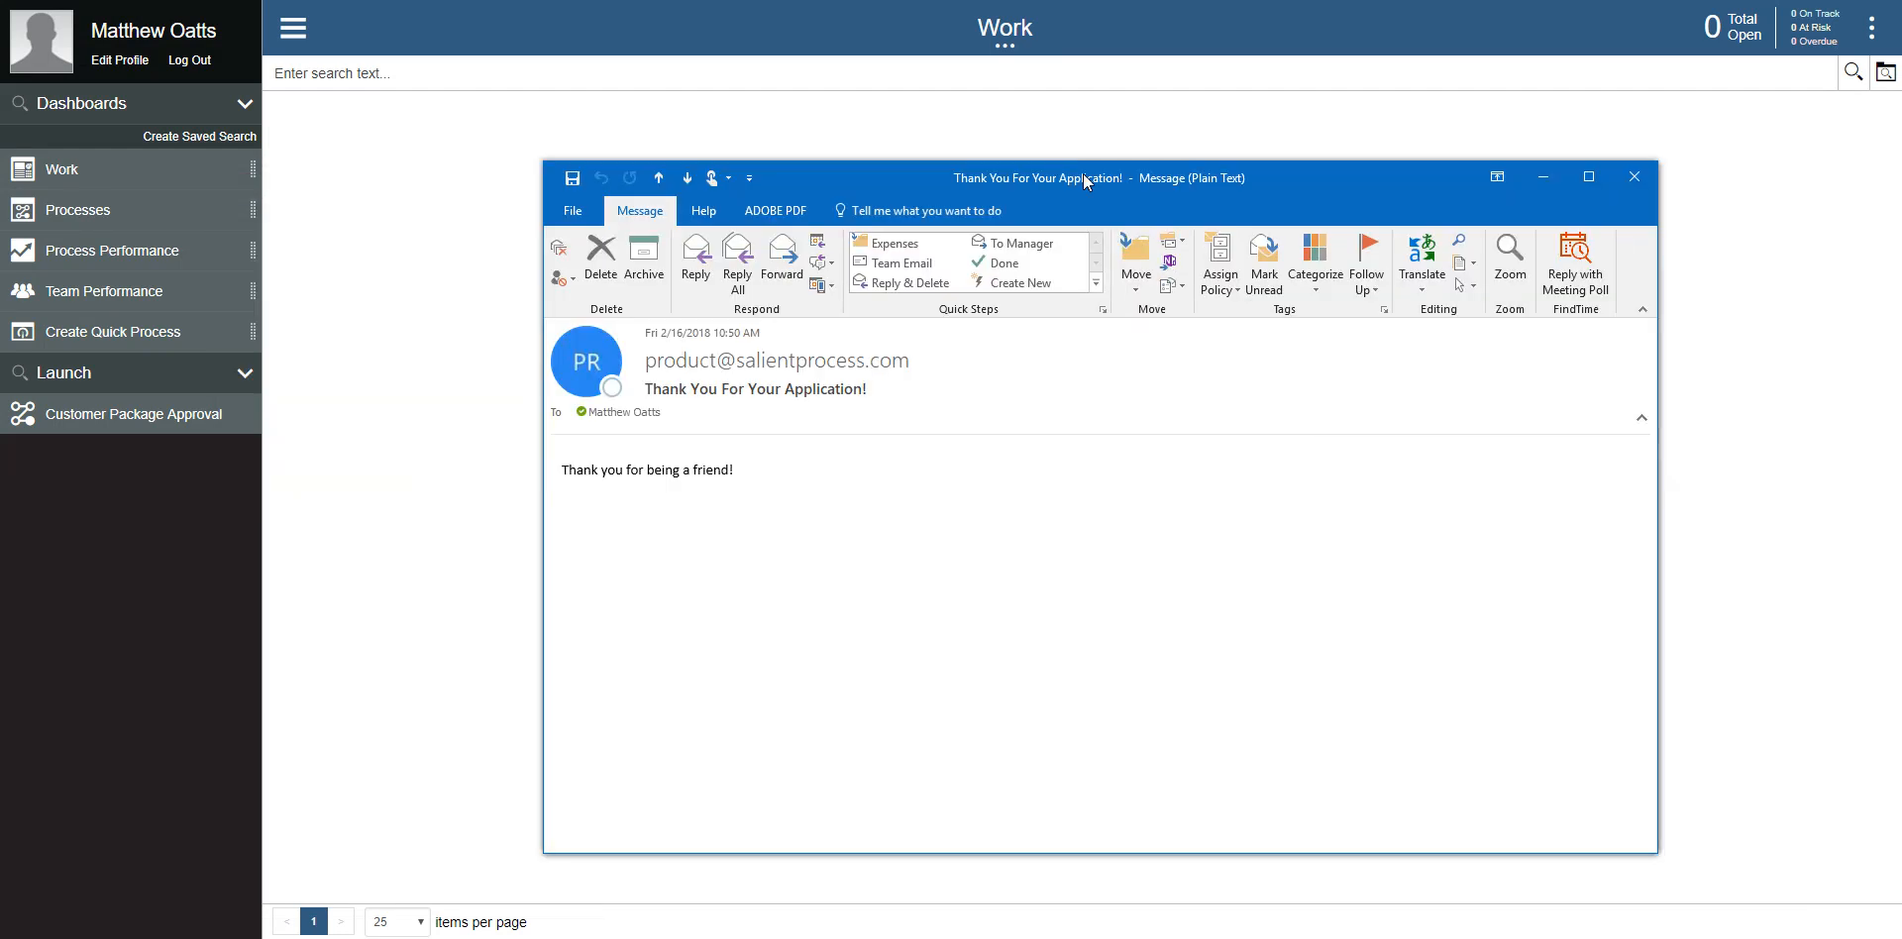